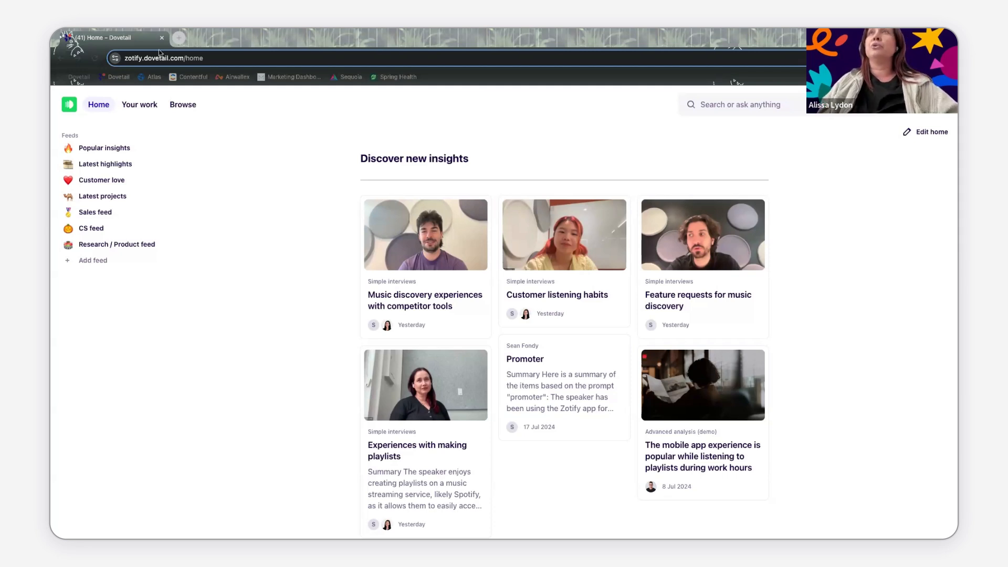
- Open the Sample data folder and look through its Industry reports and NPS feedback projects
mouse_move(198, 33)
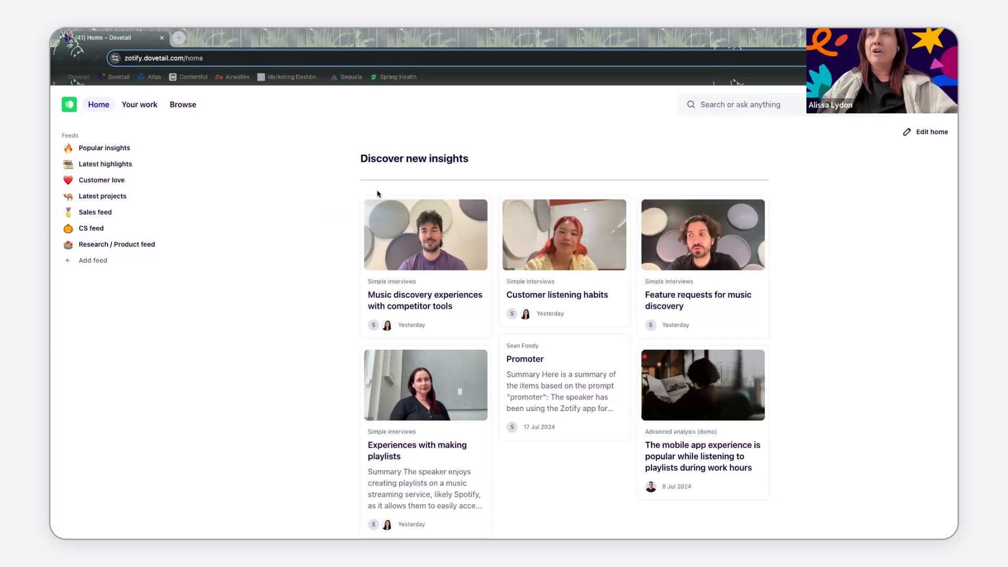
click(185, 106)
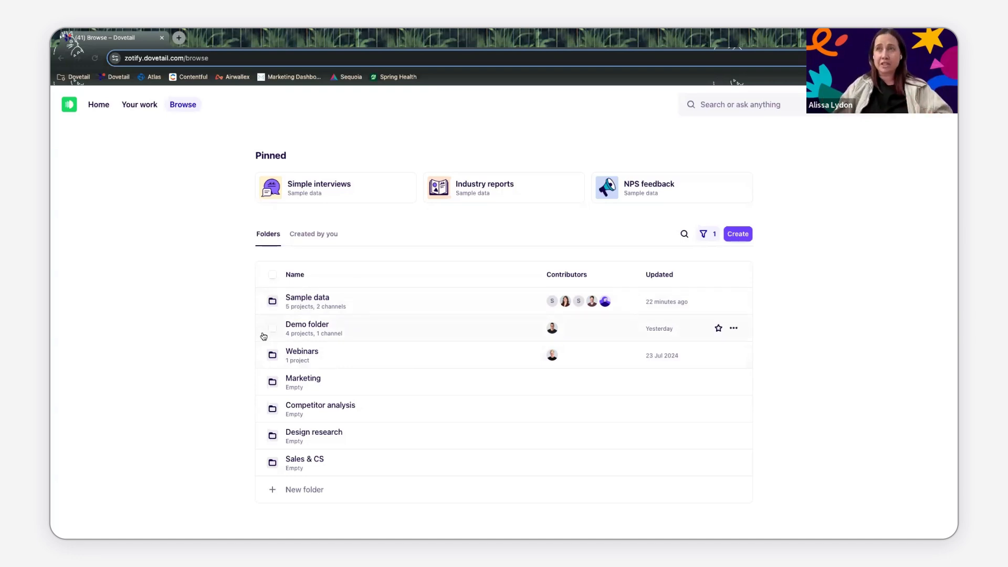
click(315, 301)
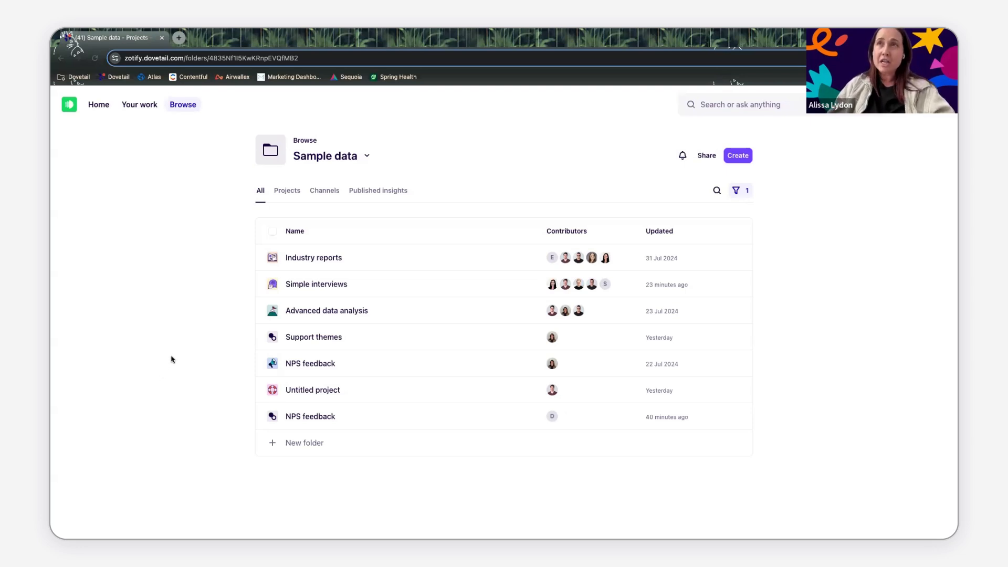
click(342, 264)
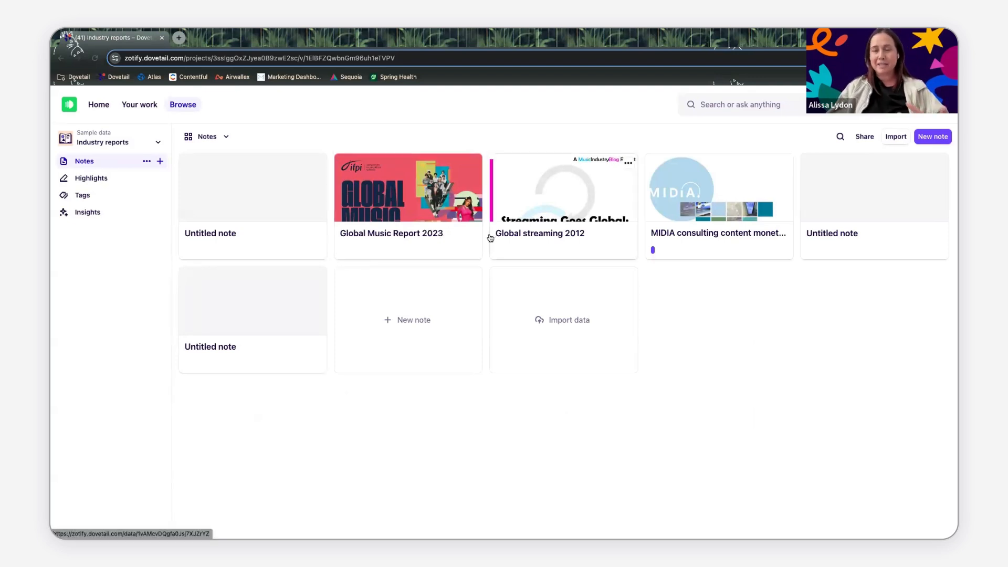
click(97, 133)
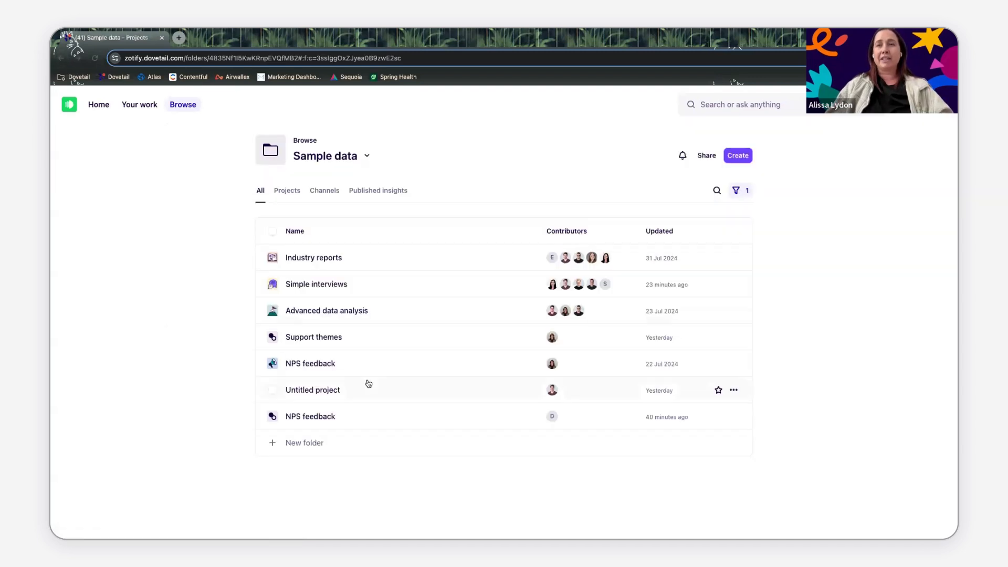
click(331, 366)
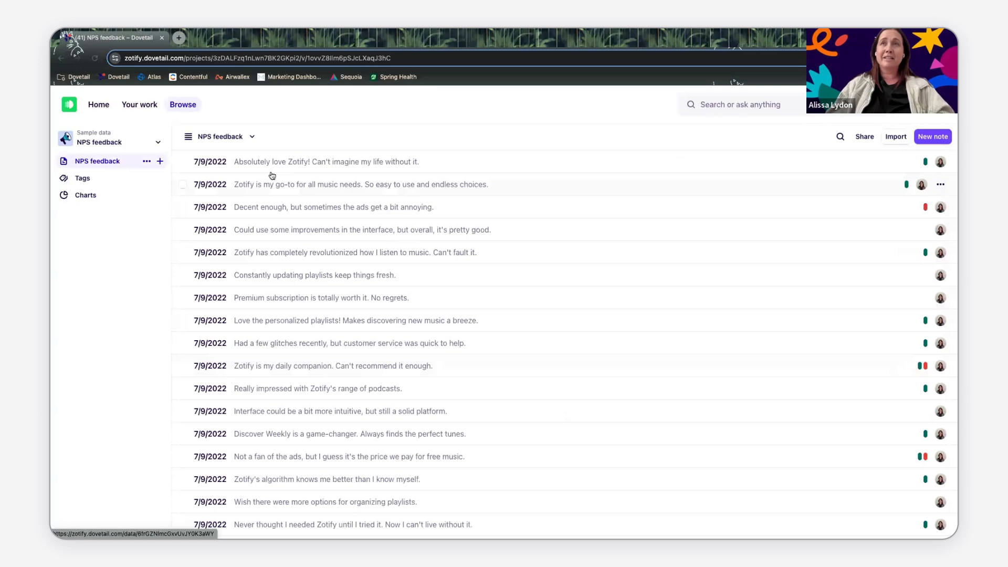
- Open the Simple interviews project in the Sample data folder and check its data import options
click(61, 58)
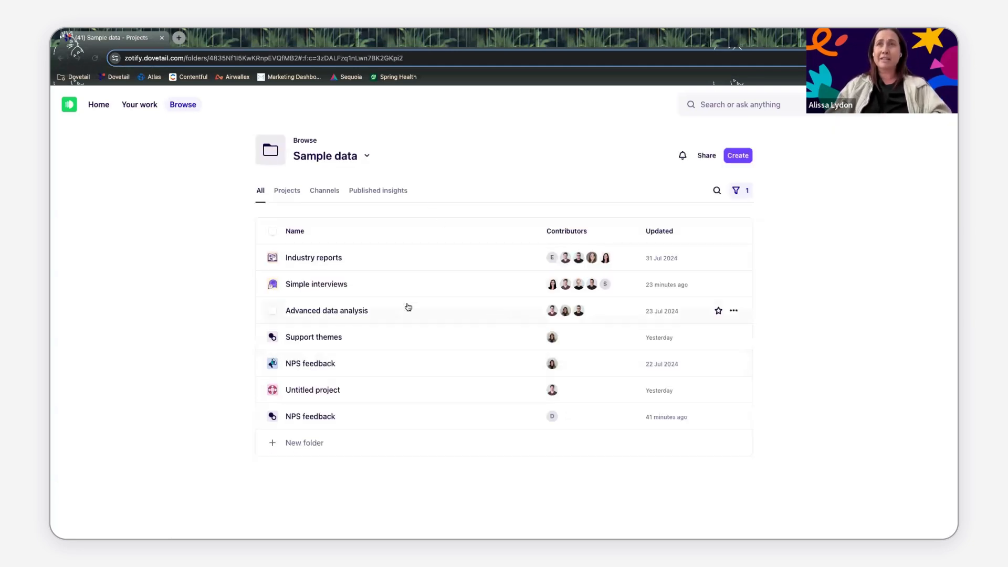
click(375, 290)
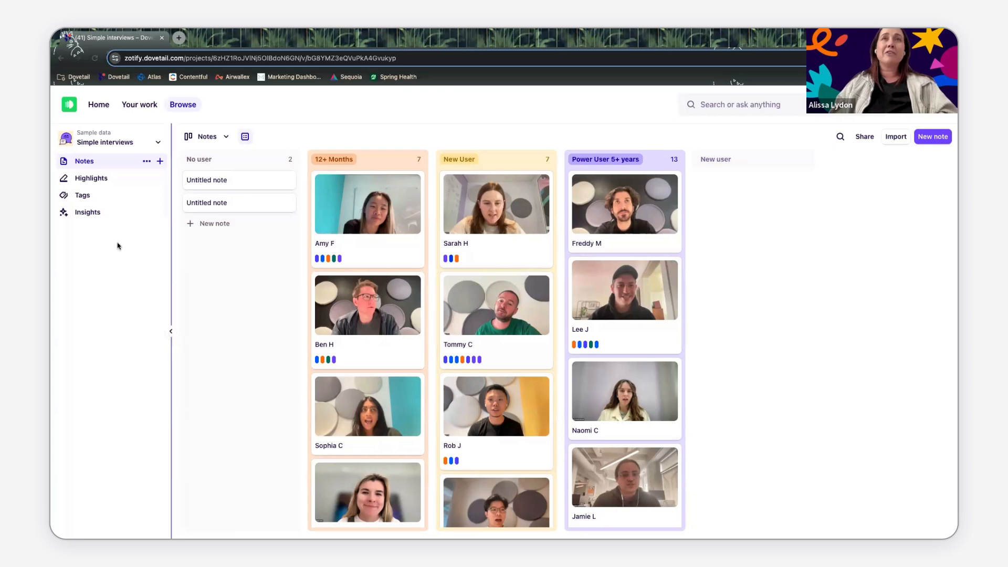
mouse_move(104, 163)
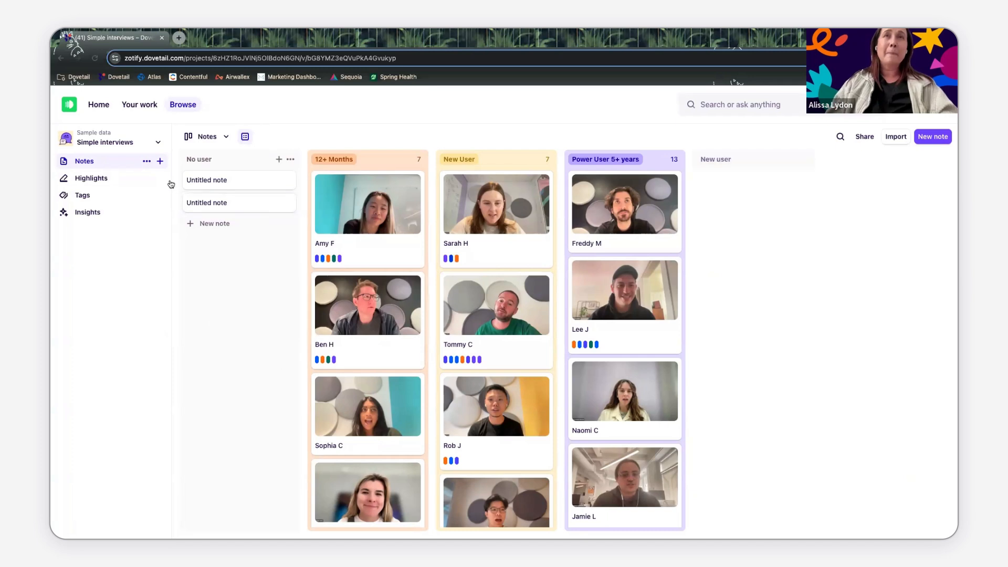
mouse_move(113, 181)
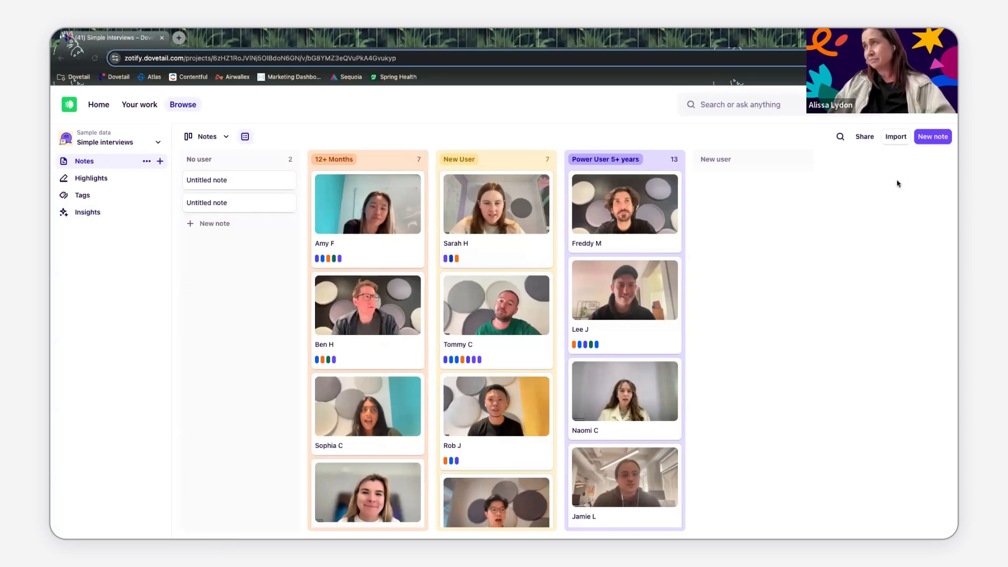
click(895, 137)
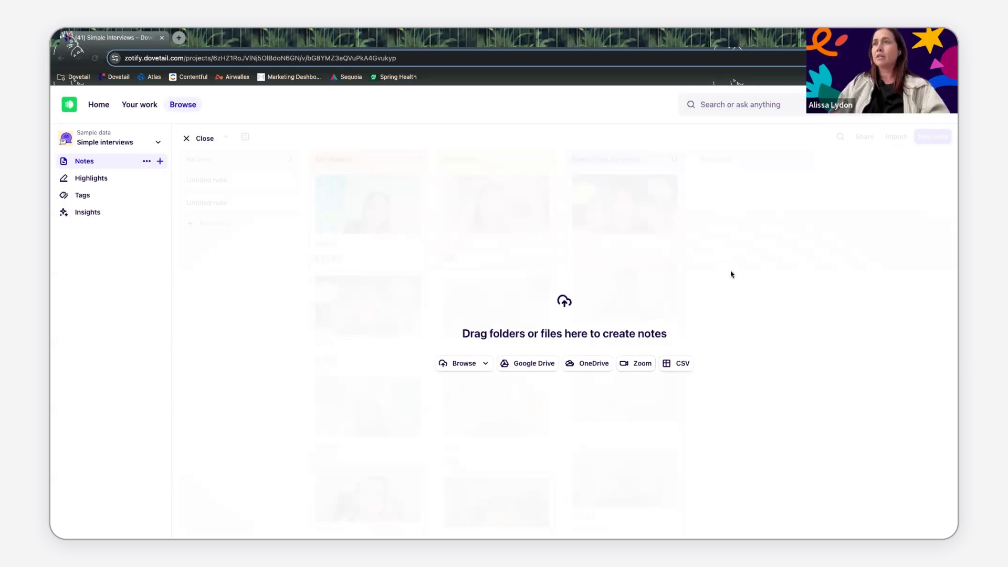
click(188, 139)
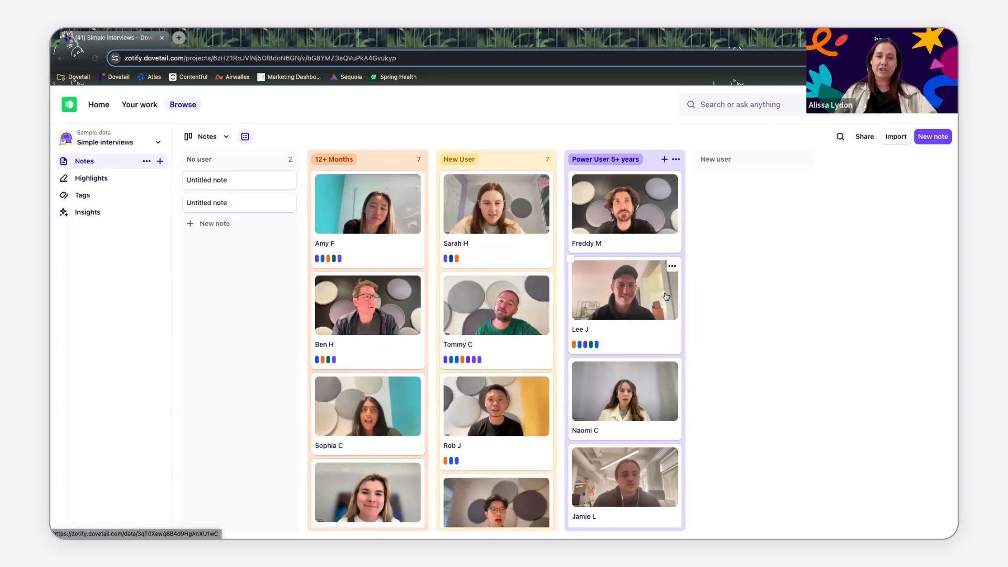
- Look over the interview board and open the first note in the Power User 5+ years column at its transcript
scroll(466, 265, down, 2)
scroll(347, 271, down, 1)
scroll(347, 271, down, 5)
scroll(345, 271, up, 5)
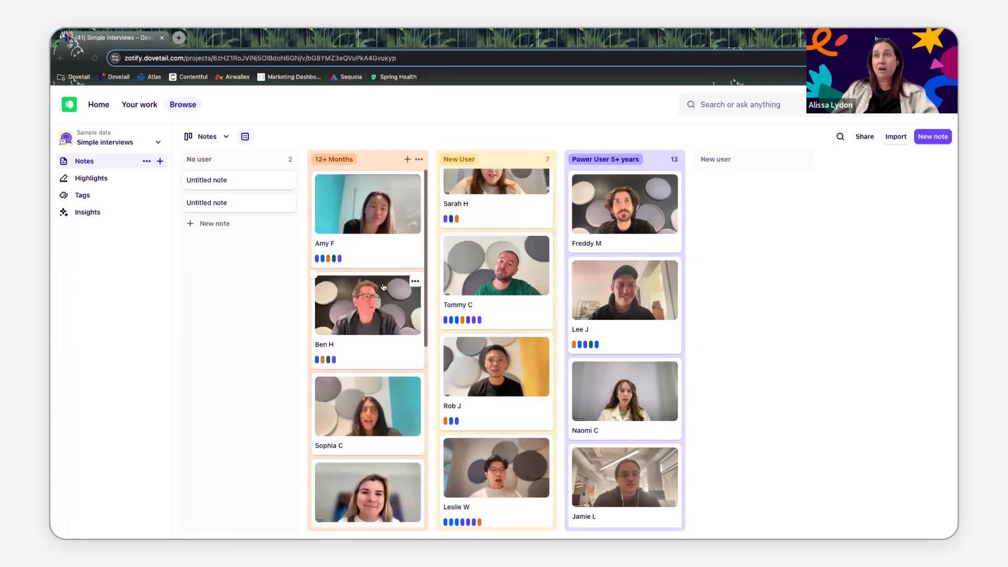
scroll(498, 286, up, 2)
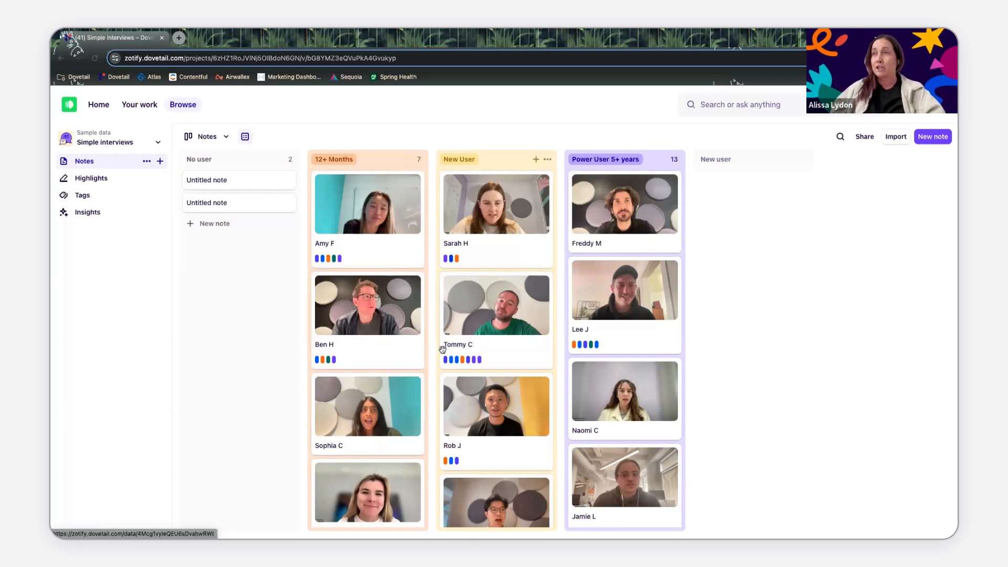
click(619, 237)
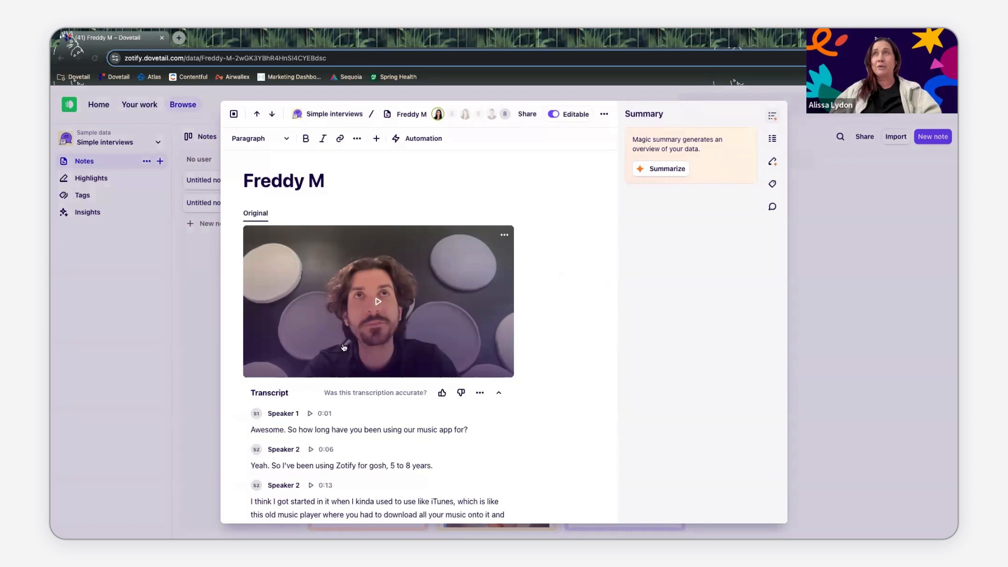
scroll(405, 410, down, 3)
scroll(405, 411, down, 6)
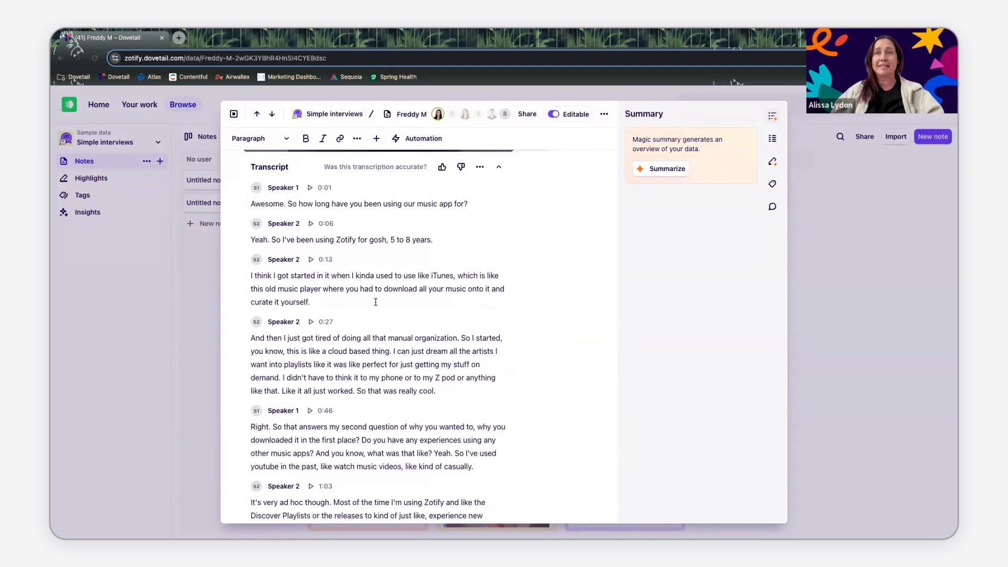
- Add "More context" after "curate it yourself." in the 0:13 transcript passage and delete it again
mouse_move(309, 302)
mouse_down()
mouse_move(271, 287)
mouse_move(310, 303)
mouse_up()
click(312, 302)
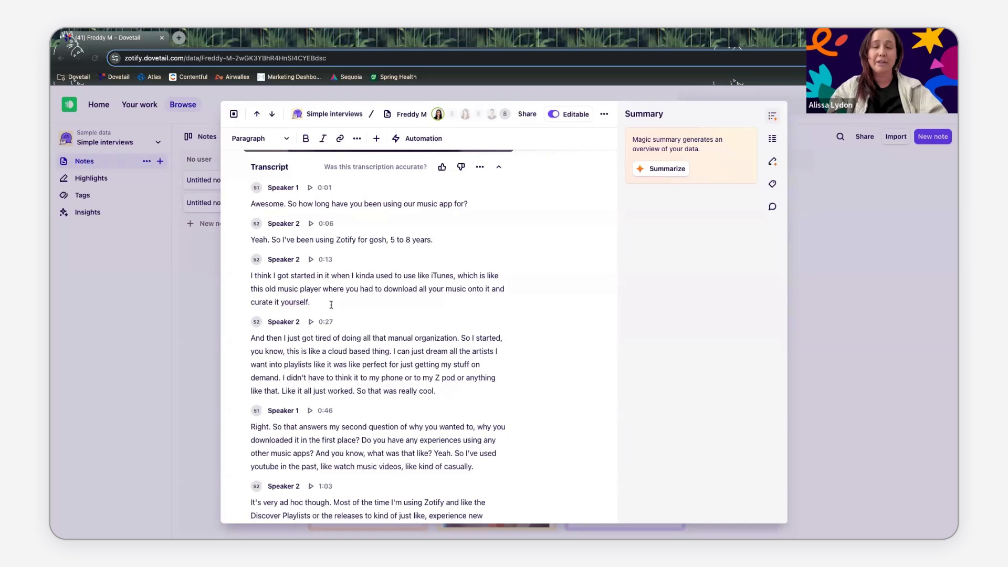
text(More c)
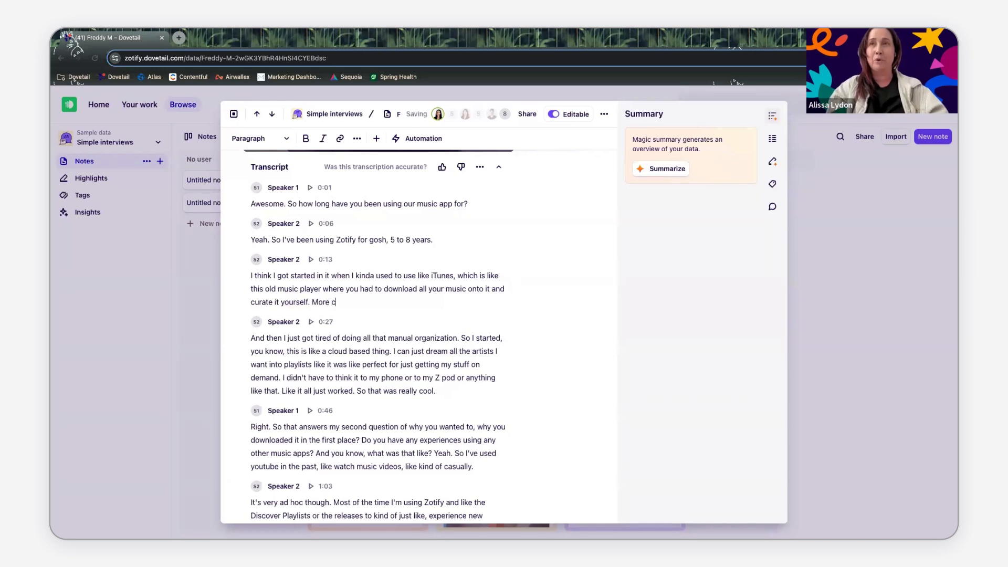
text(ontext)
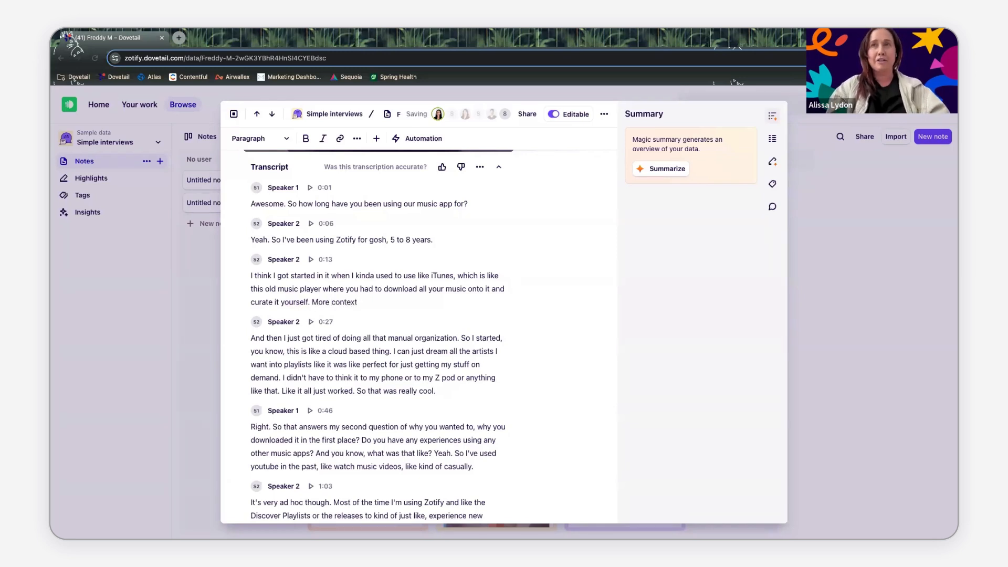
key(BackSpace)
key(BackSpace)
key(BackSpace)
key(BackSpace)
key(BackSpace)
key(BackSpace)
key(BackSpace)
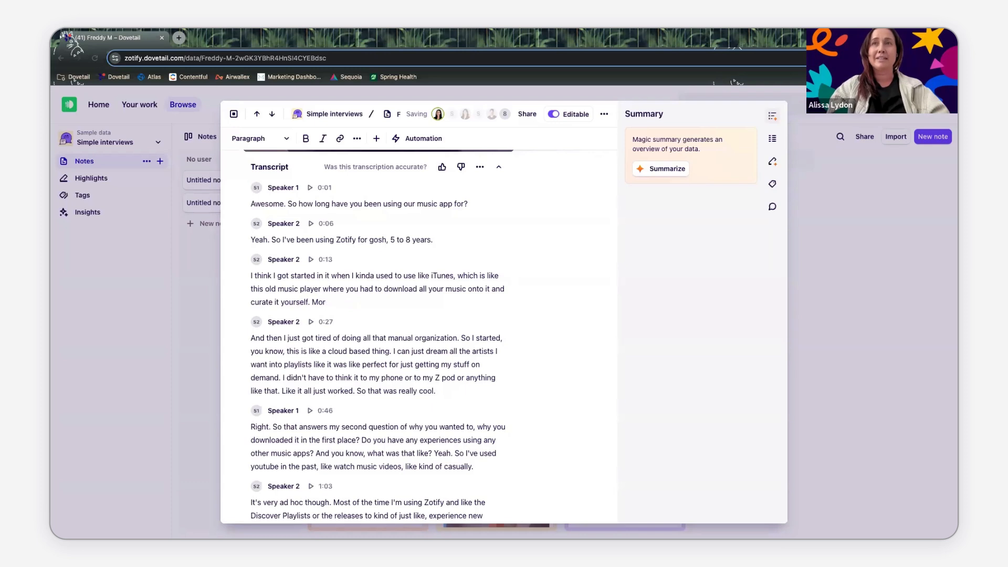
key(BackSpace)
key(BackSpace)
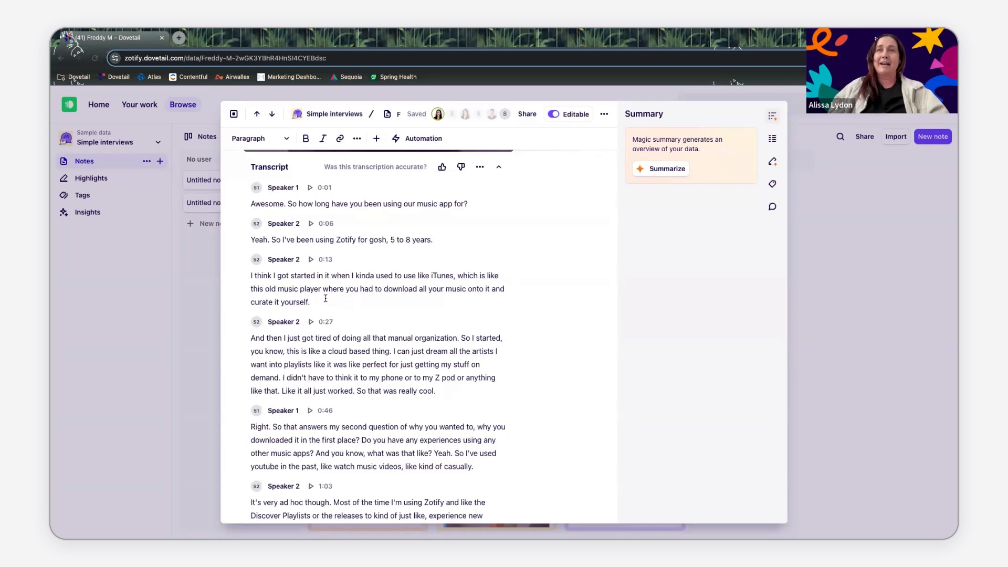
- Redact "5 to 8 years" in the 0:06 transcript passage, with video blur and audio and transcript redaction enabled
drag(314, 304, 250, 279)
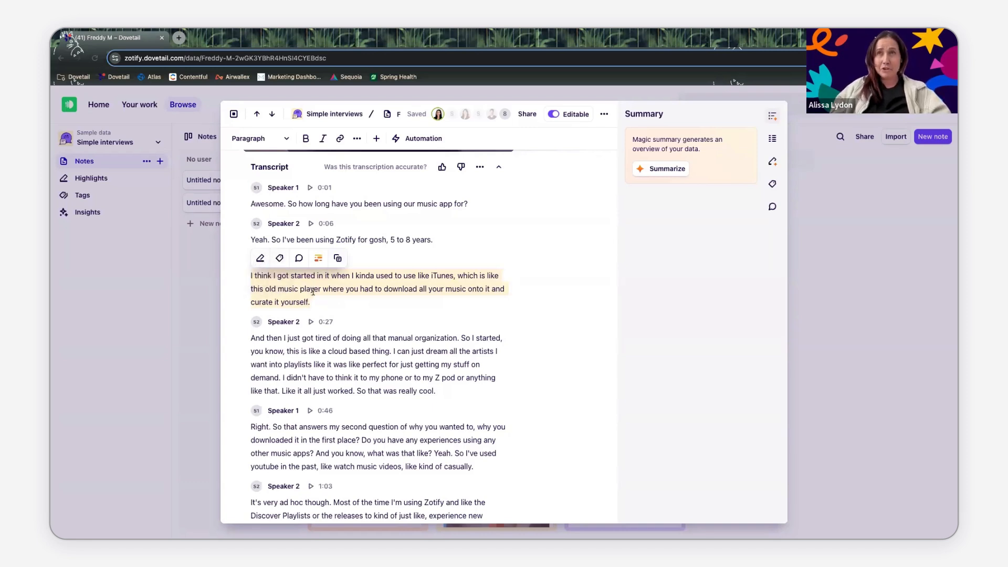
scroll(313, 292, up, 1)
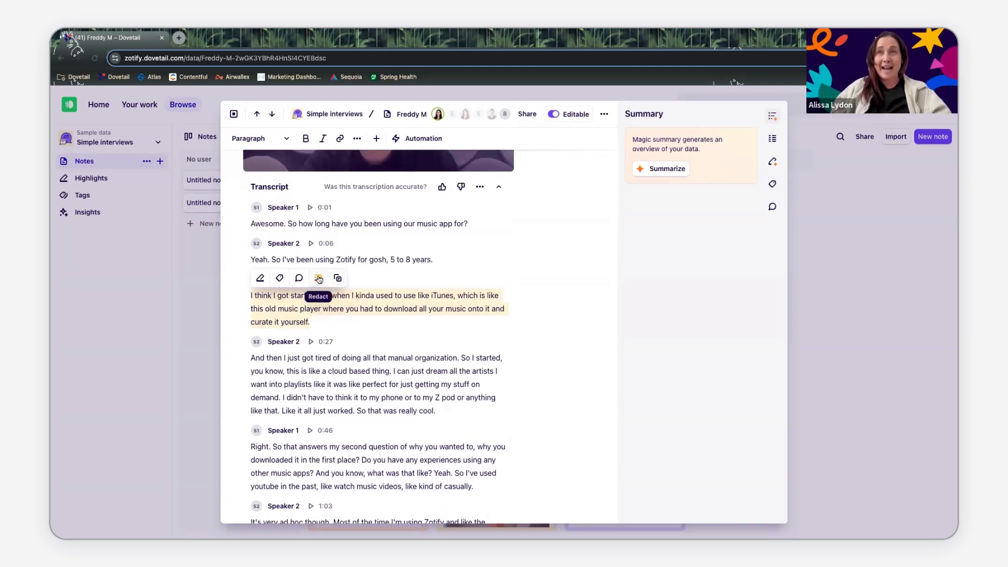
click(431, 260)
drag(431, 261, 391, 261)
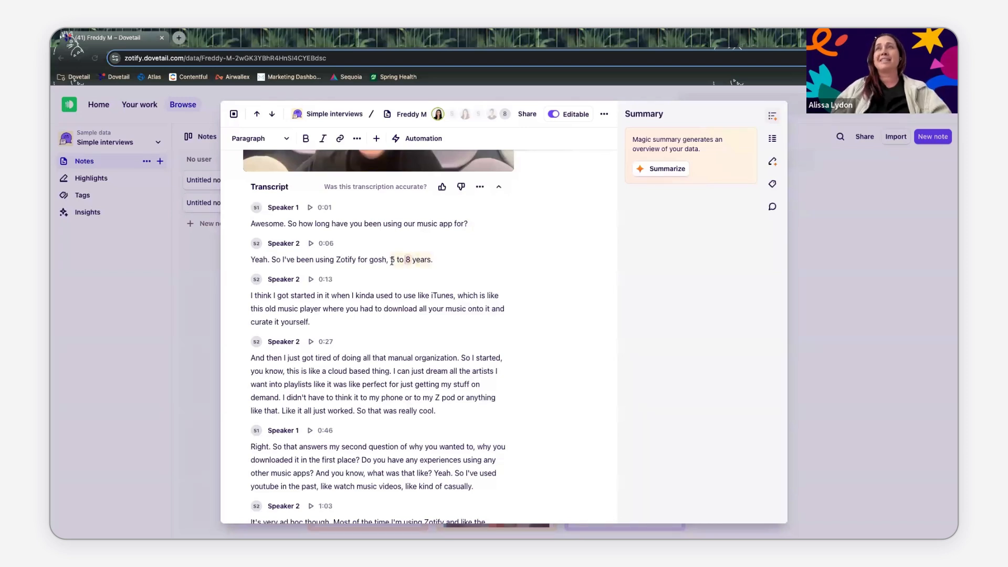
drag(391, 261, 393, 272)
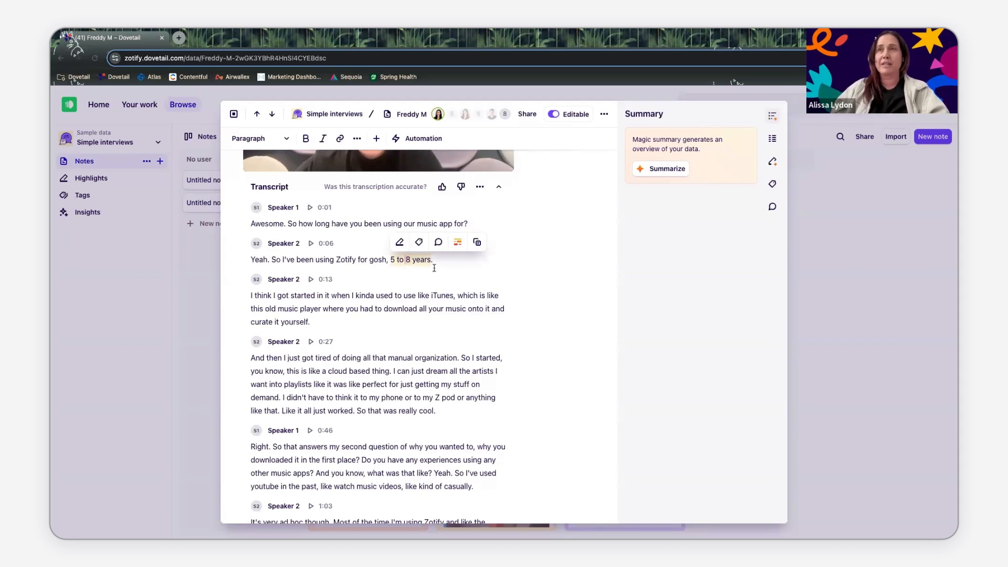
click(457, 243)
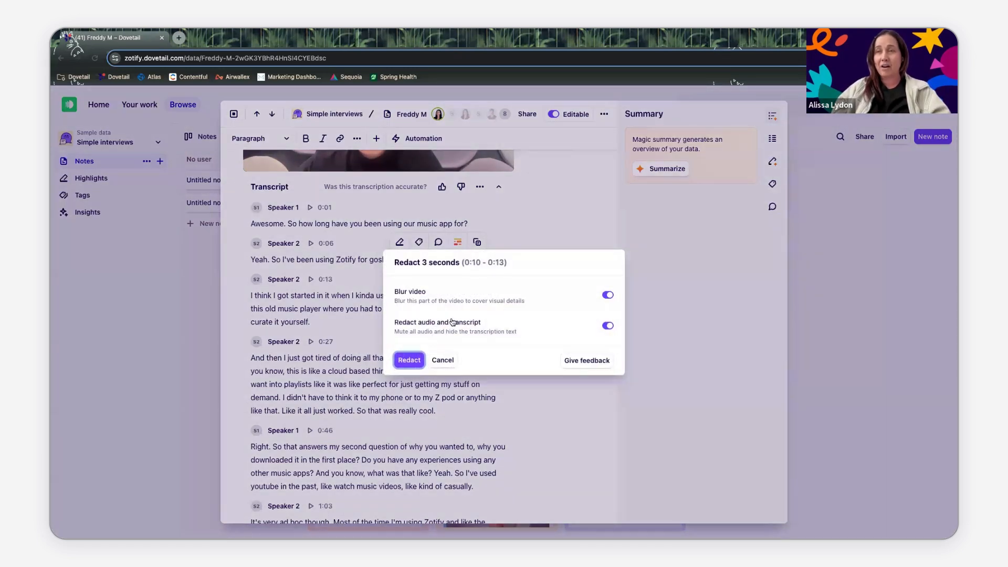
click(409, 360)
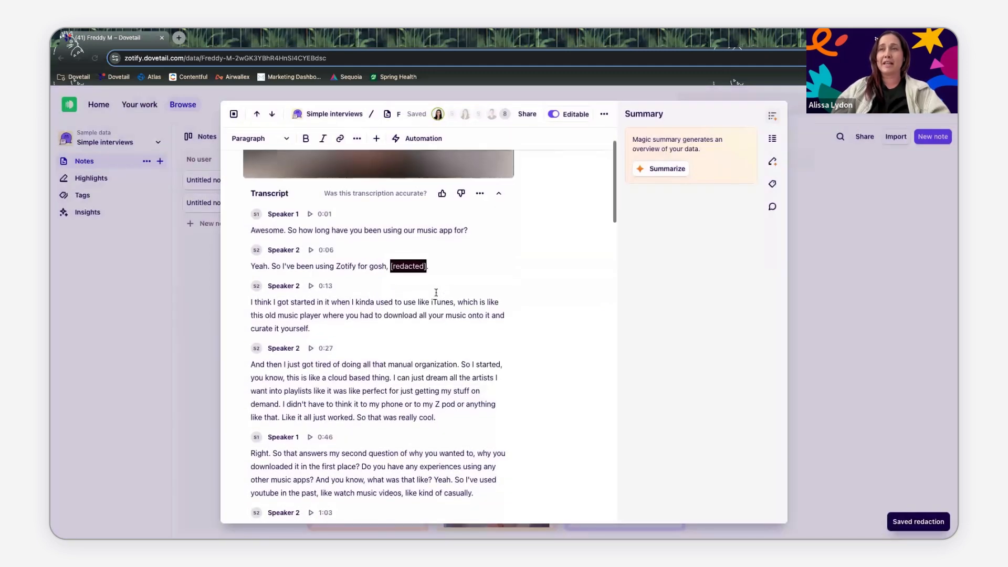
- Play back the redacted part of the interview video, pause it and remove the redaction from the 0:06 passage
scroll(436, 292, up, 5)
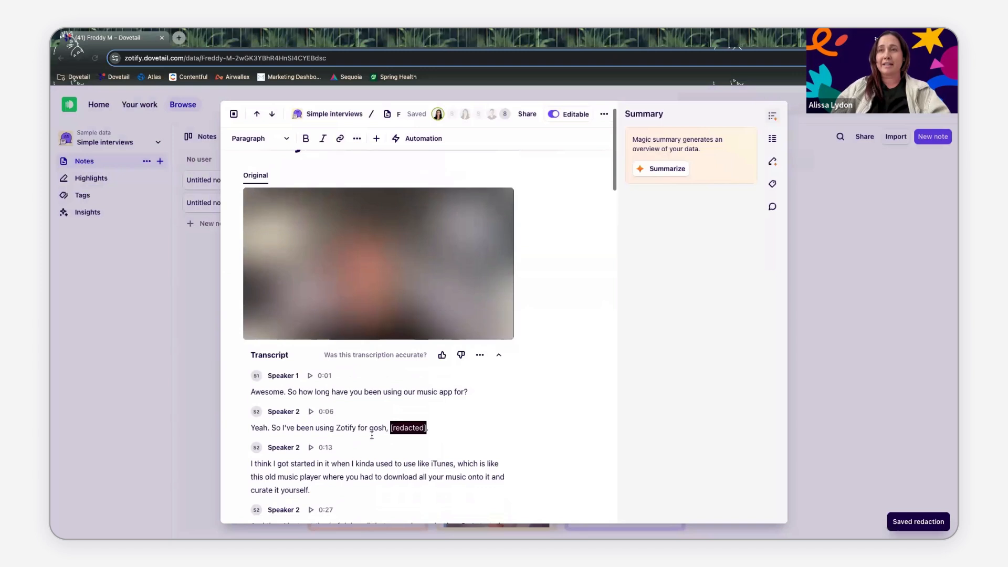
click(363, 428)
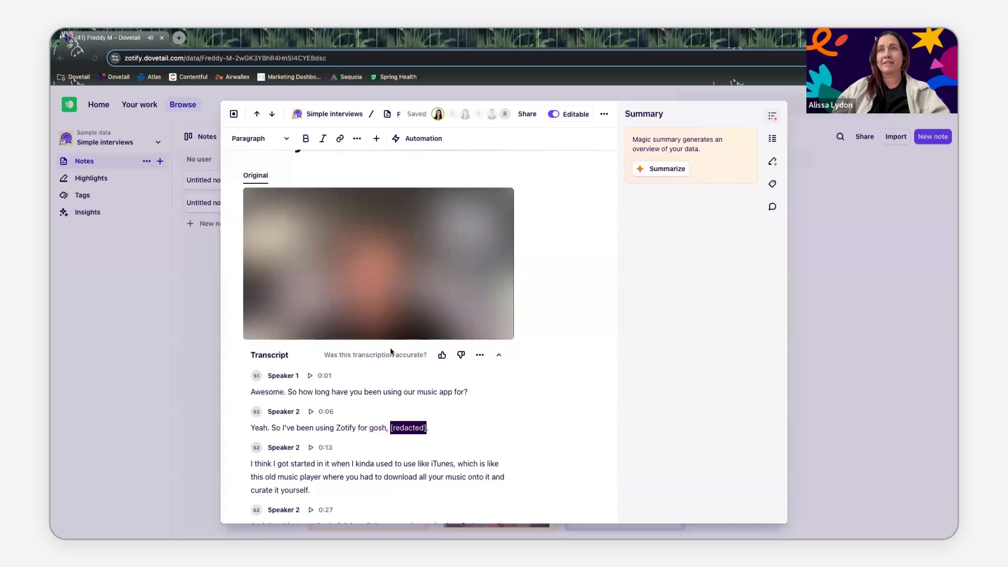
click(267, 329)
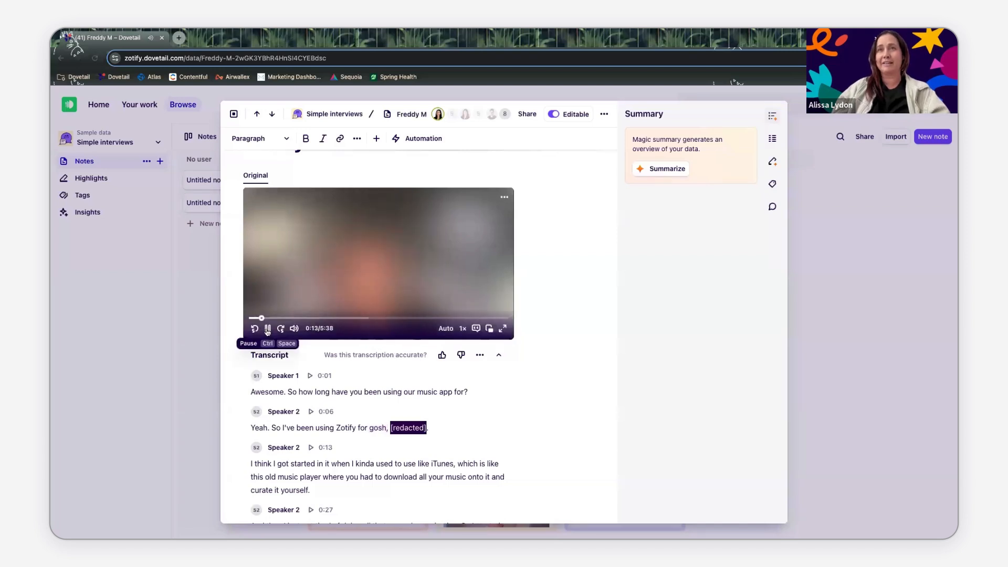
click(404, 422)
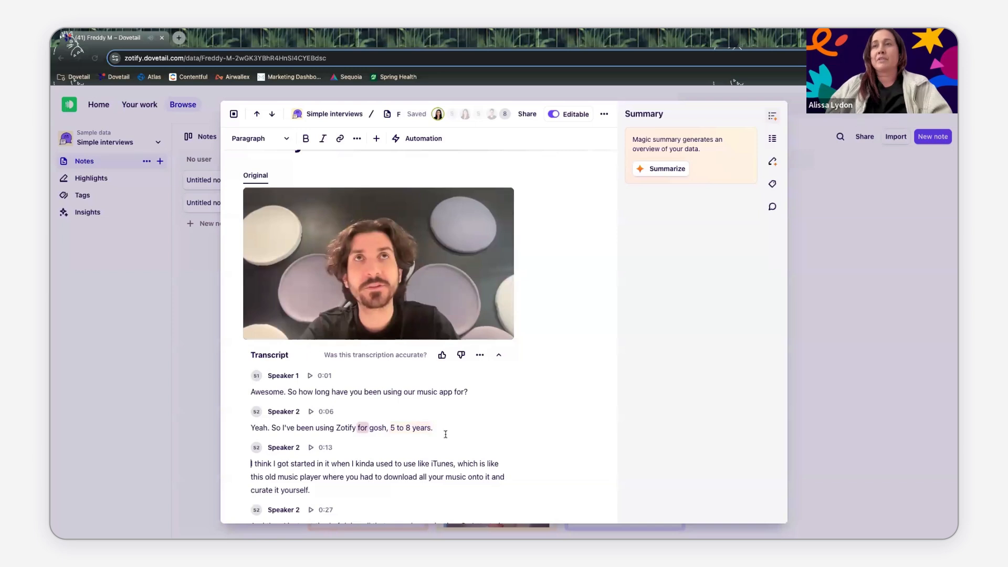
- Generate a magic summary of the interview note and request suggested highlights for its transcript
scroll(442, 434, down, 1)
drag(311, 436, 249, 408)
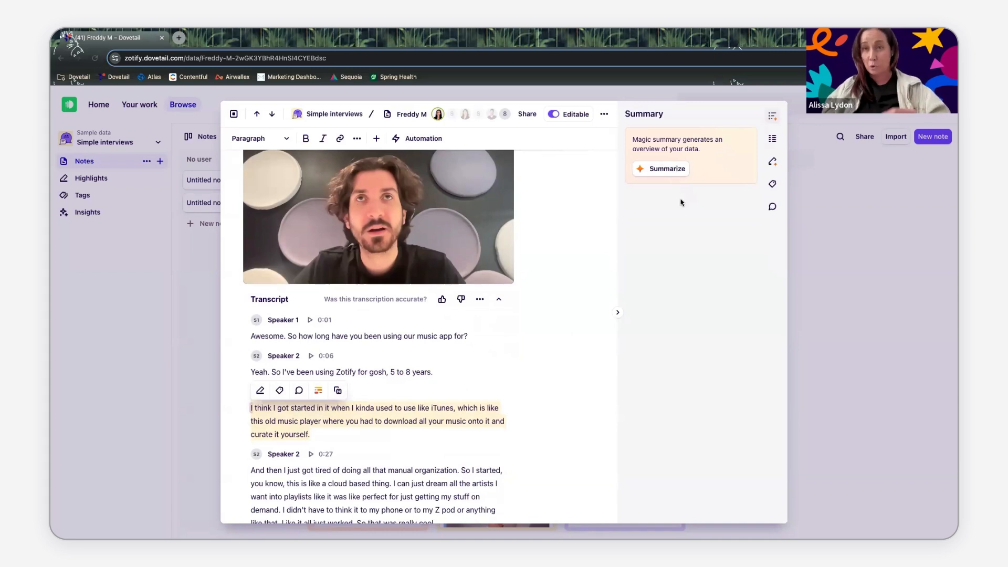
click(668, 171)
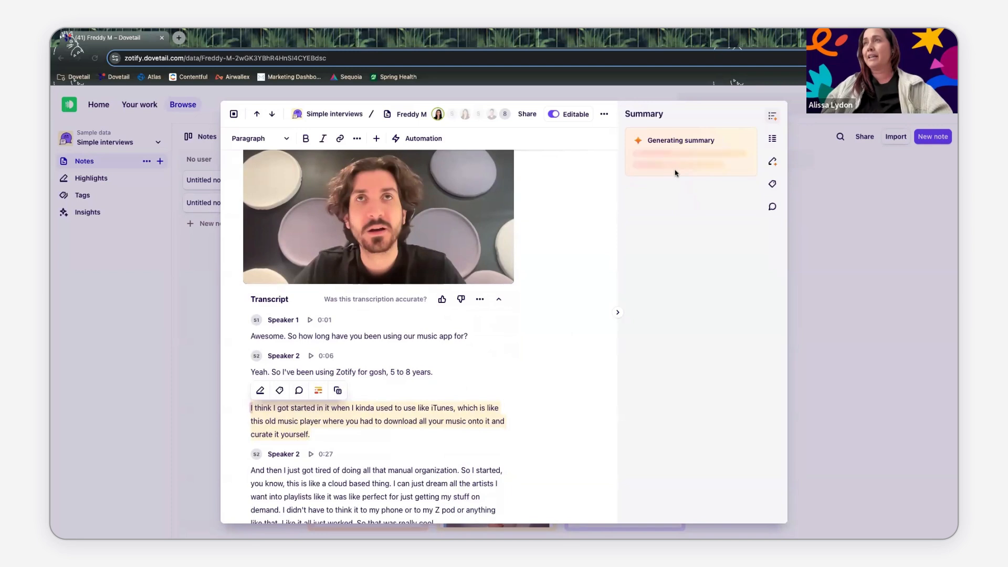
click(773, 162)
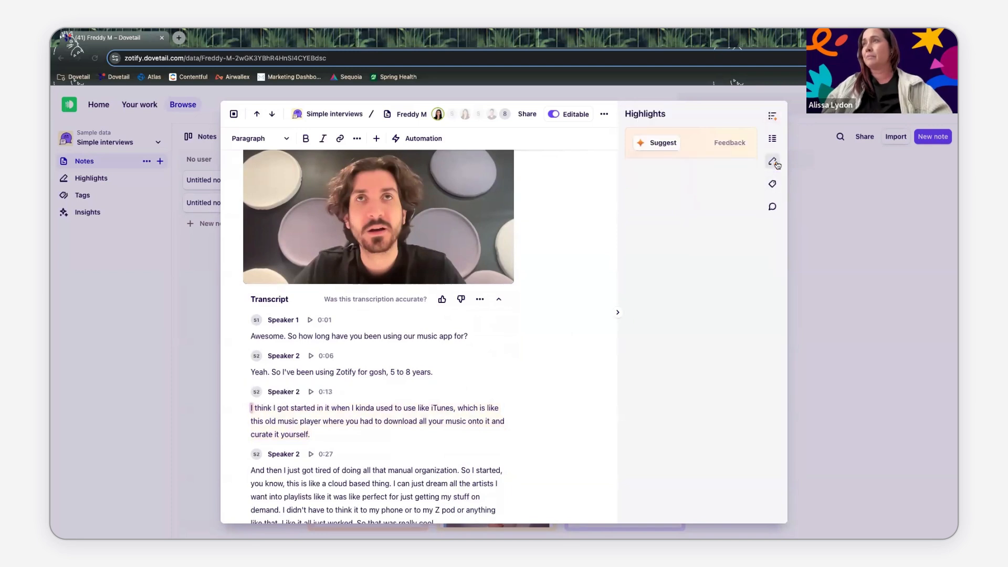
click(661, 145)
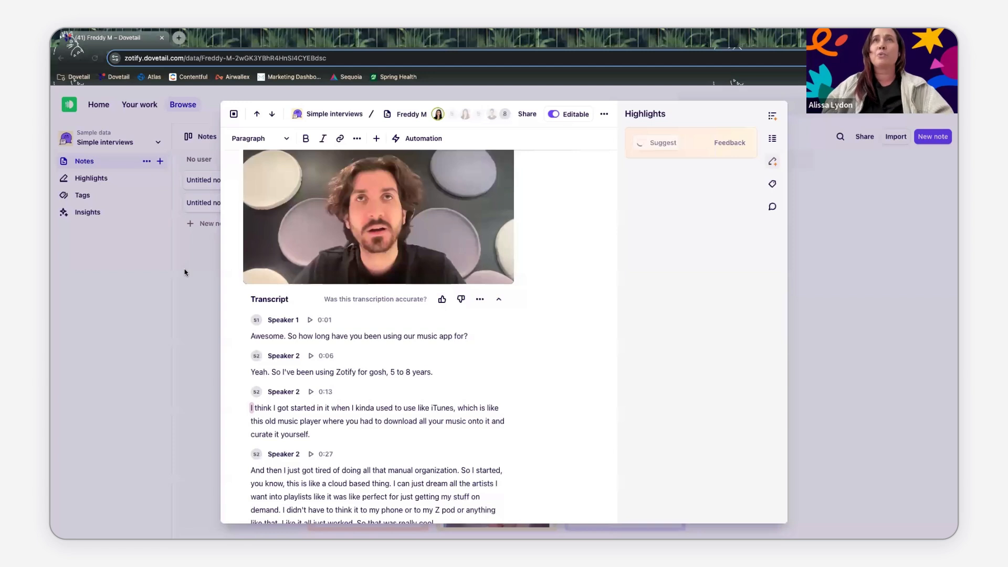
- Close the interview note and view the project's tag boards, first Project tags and then Global tags
click(140, 291)
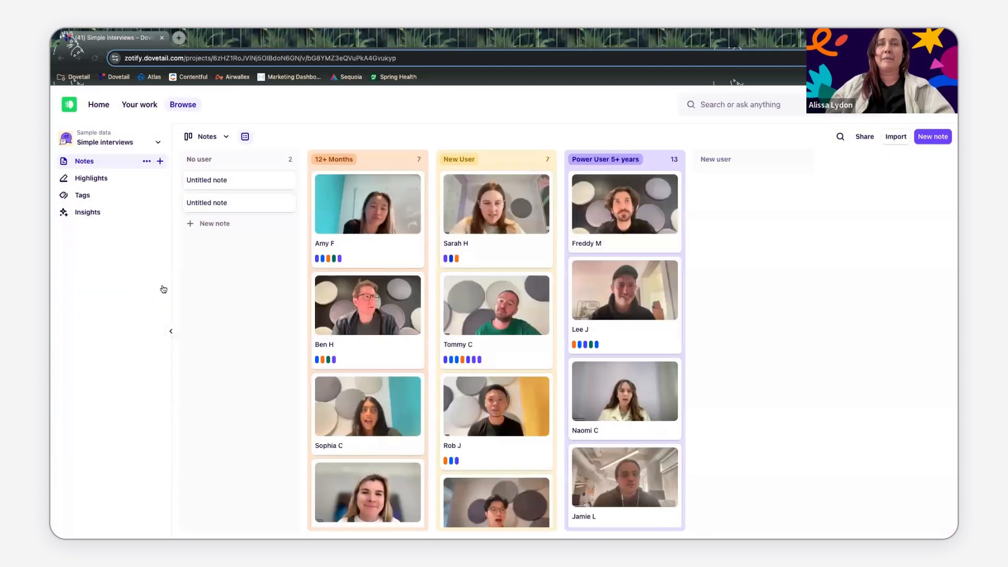
mouse_move(83, 197)
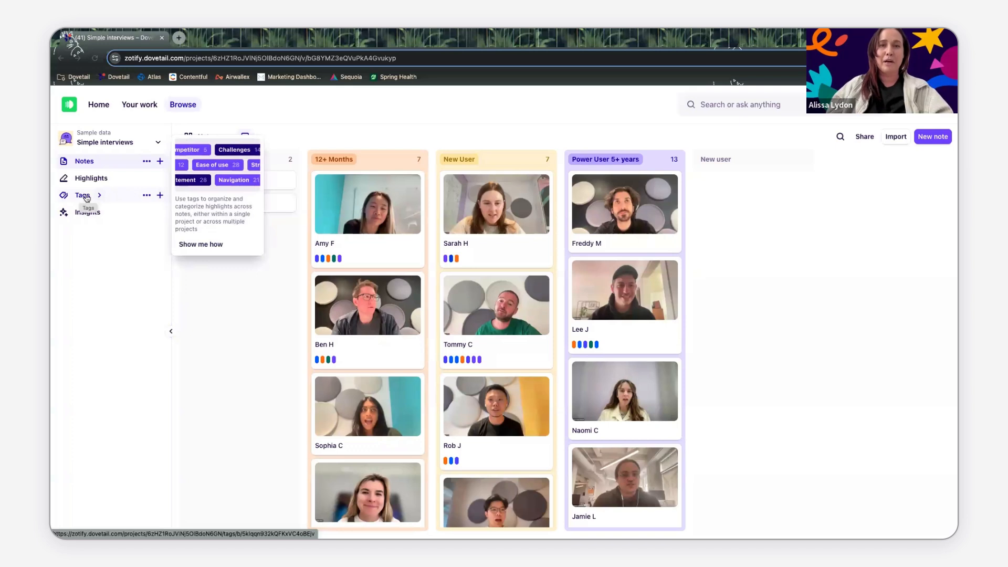
click(83, 197)
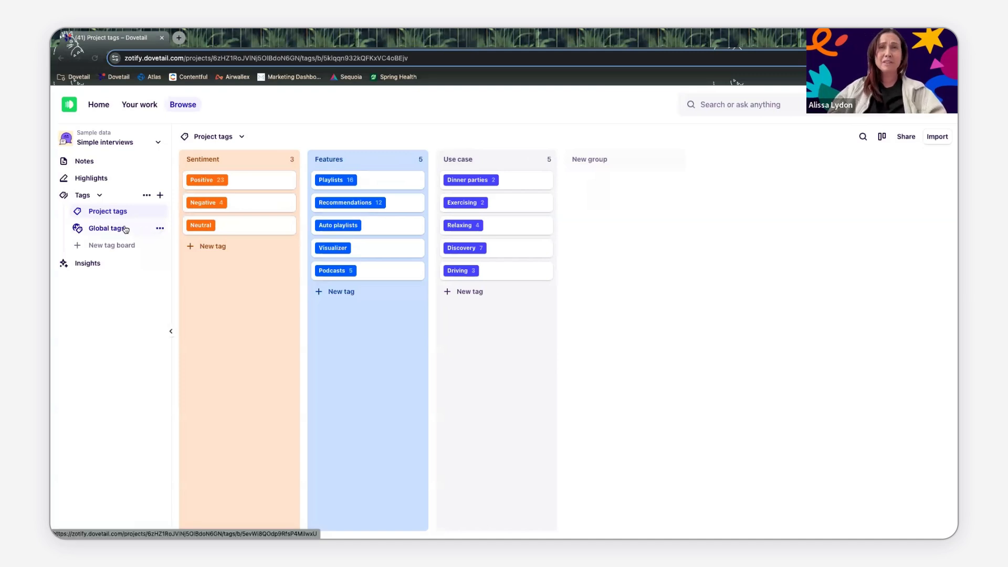
click(103, 229)
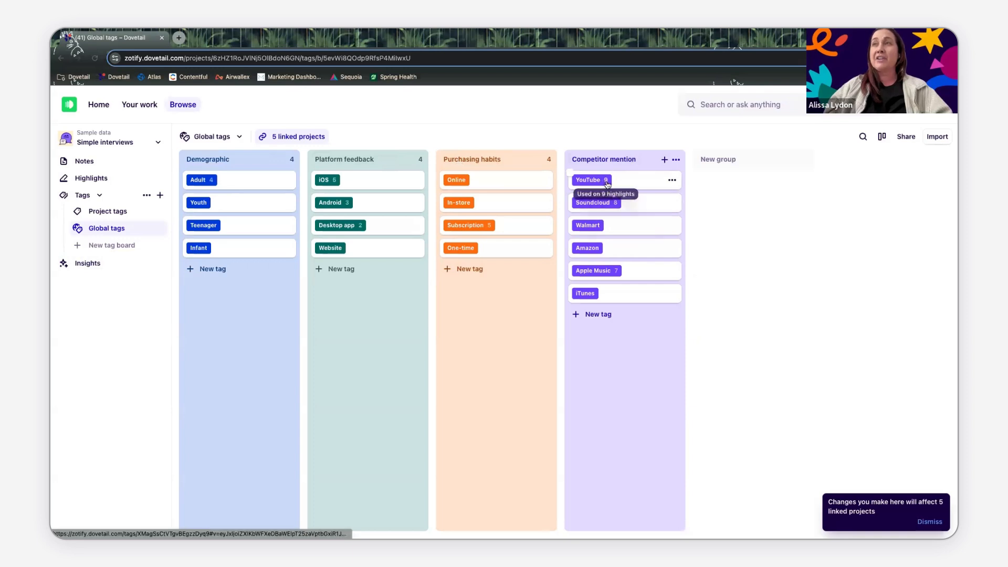
- Open the YouTube tag in the Competitor mention group, review its highlight reel and tagged quotes, and close it
mouse_move(600, 182)
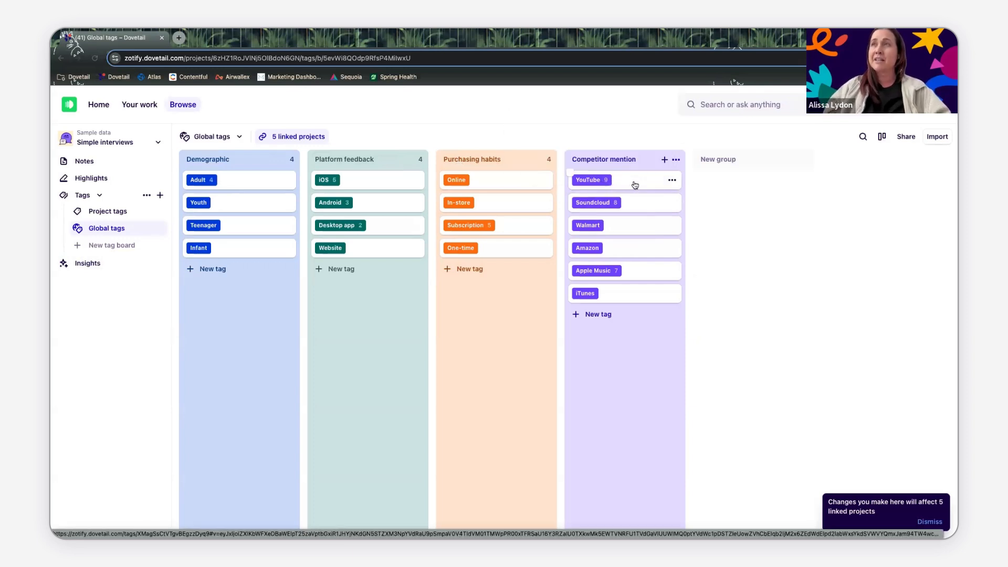
click(600, 182)
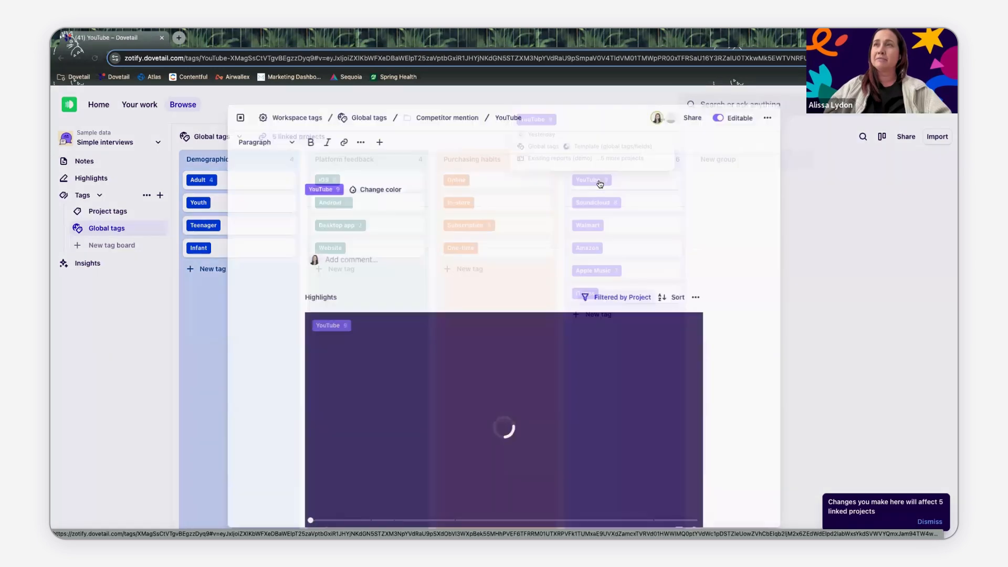
scroll(695, 260, down, 2)
scroll(695, 260, up, 2)
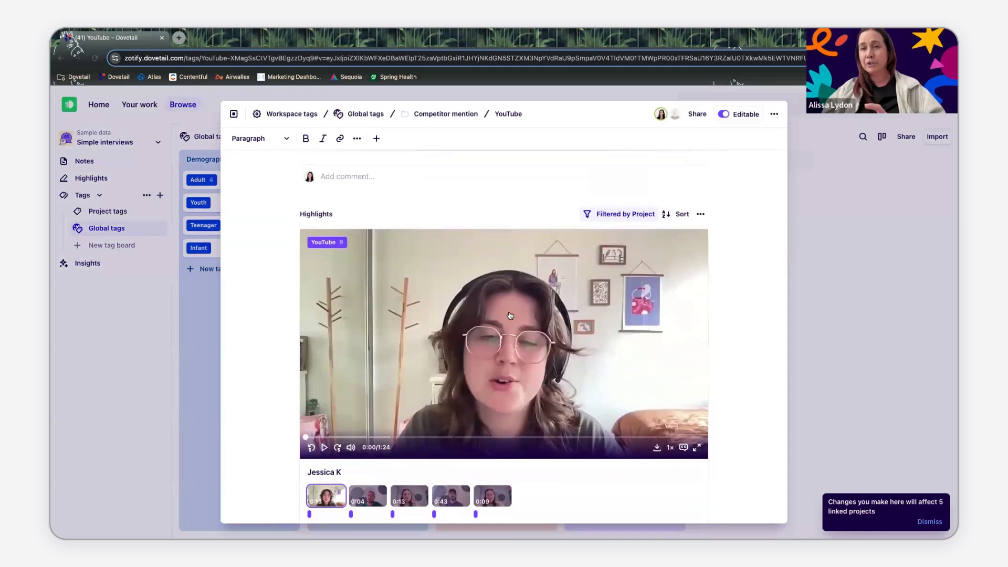
scroll(488, 331, down, 3)
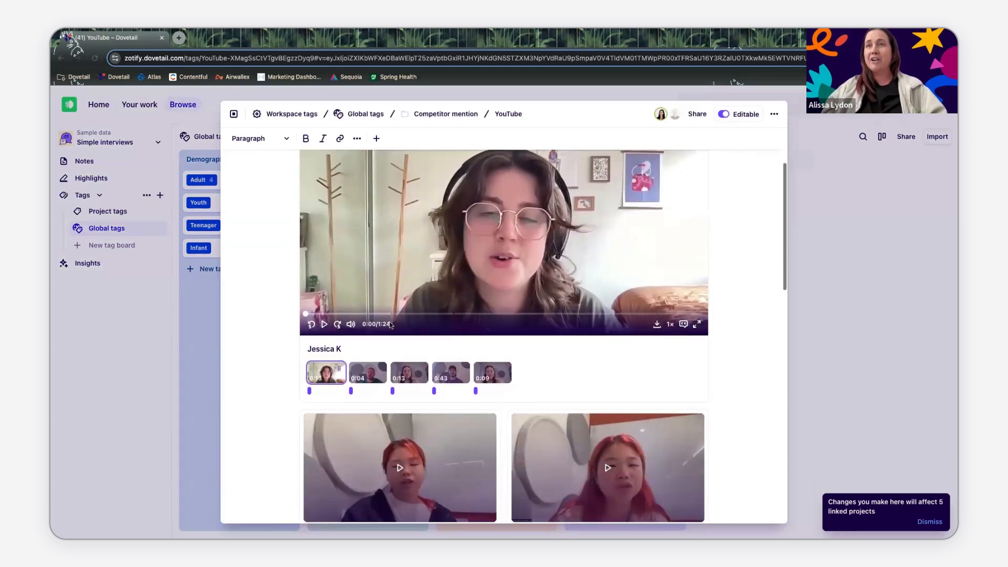
scroll(391, 325, up, 1)
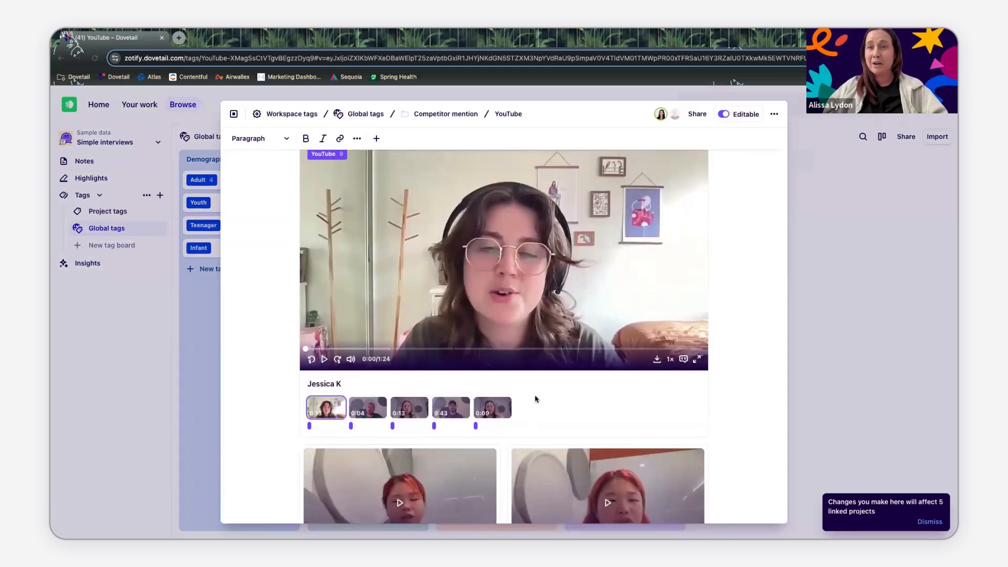
scroll(387, 406, up, 1)
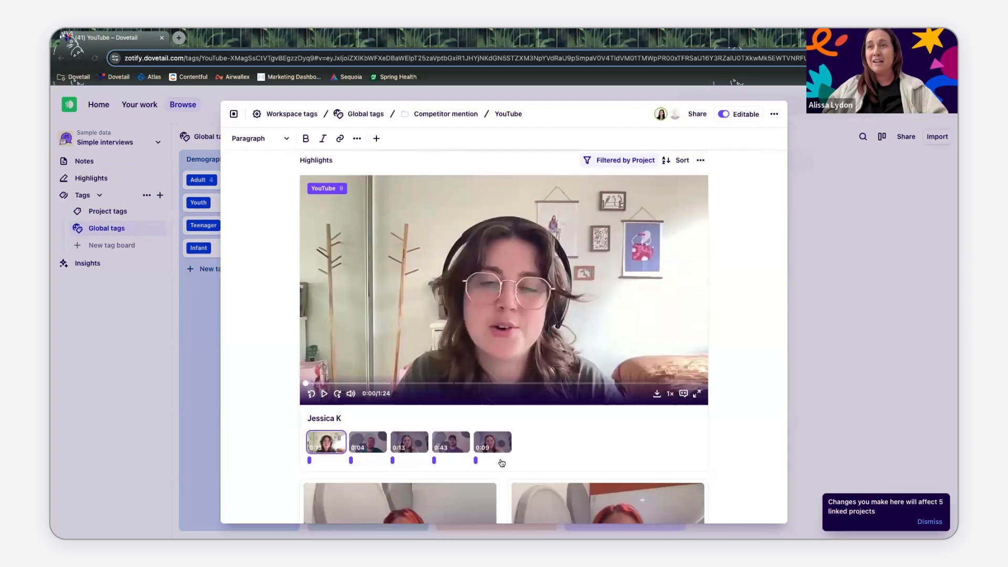
scroll(435, 447, down, 8)
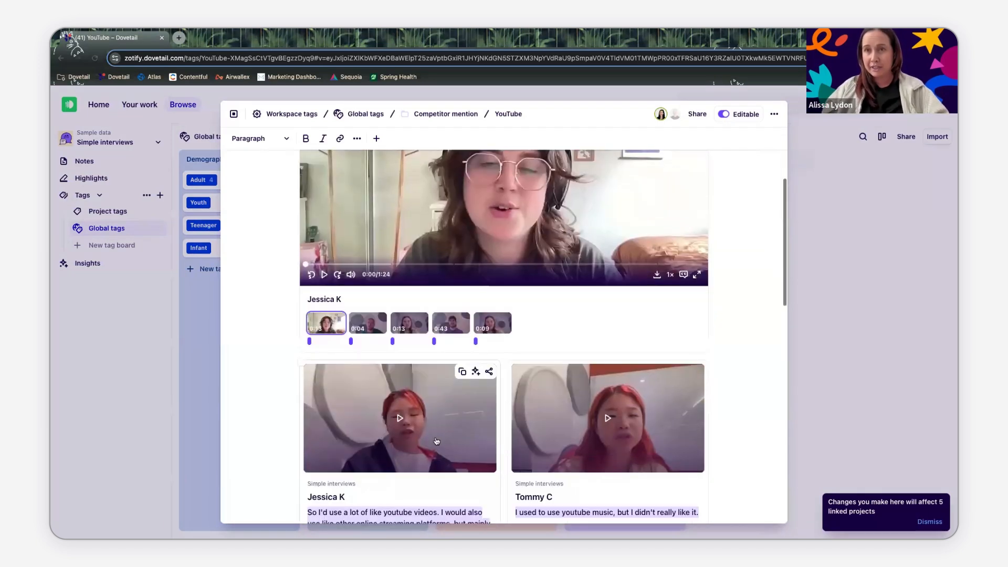
scroll(441, 430, down, 9)
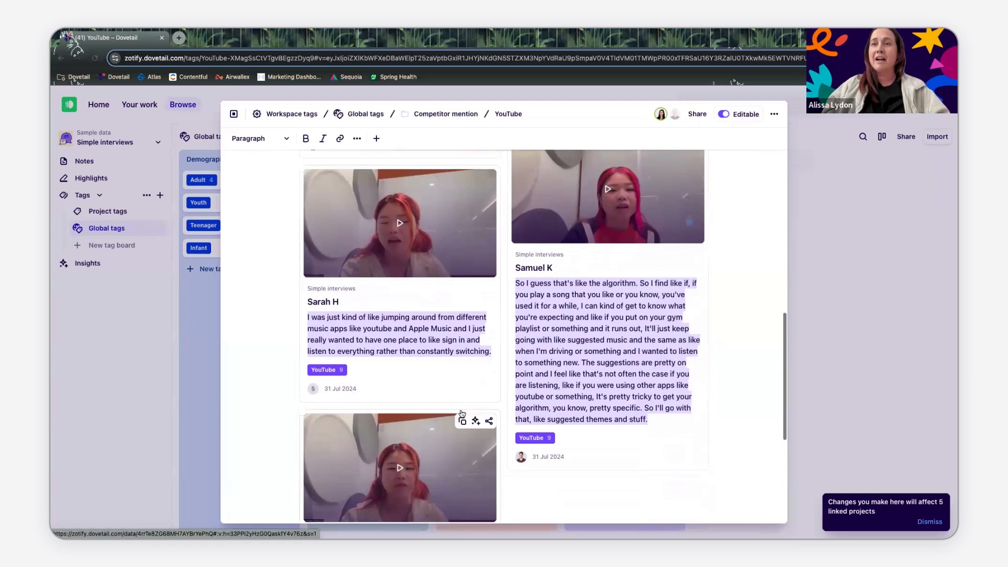
scroll(462, 420, down, 3)
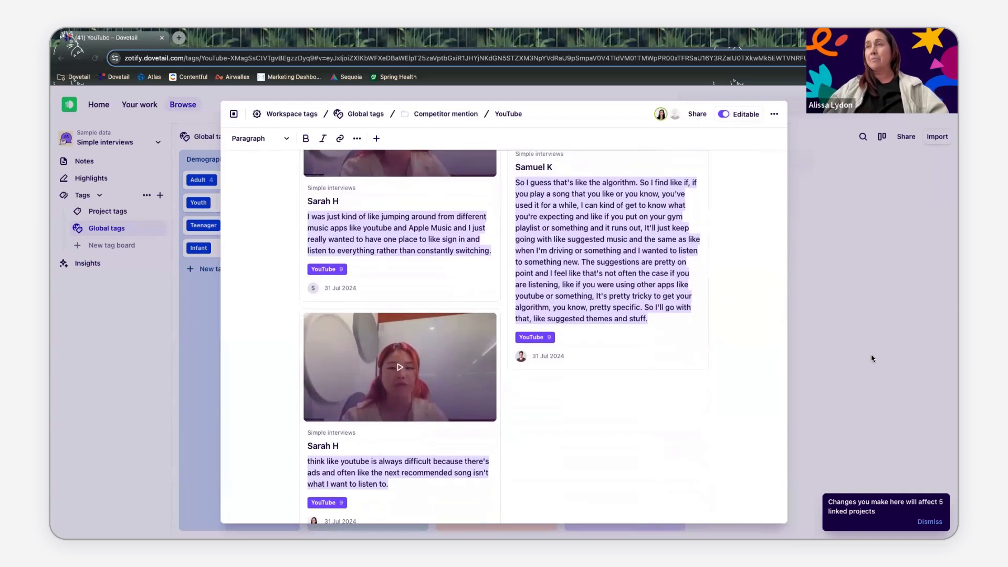
click(875, 358)
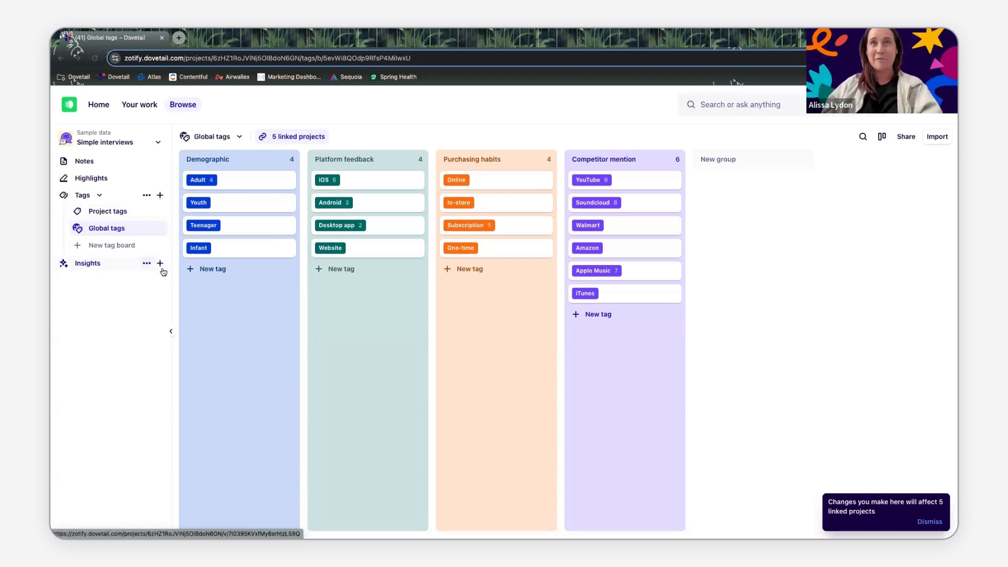
- Reopen the first Power User 5+ years note, review its summary and jump to the transcript passage behind "Challenges and suggestions for Zotify"
click(93, 167)
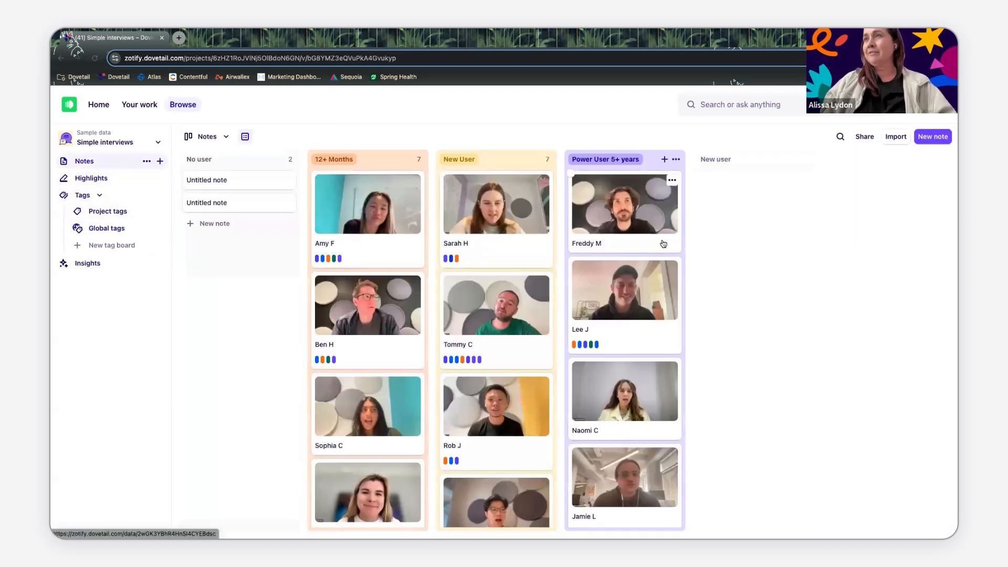
click(663, 244)
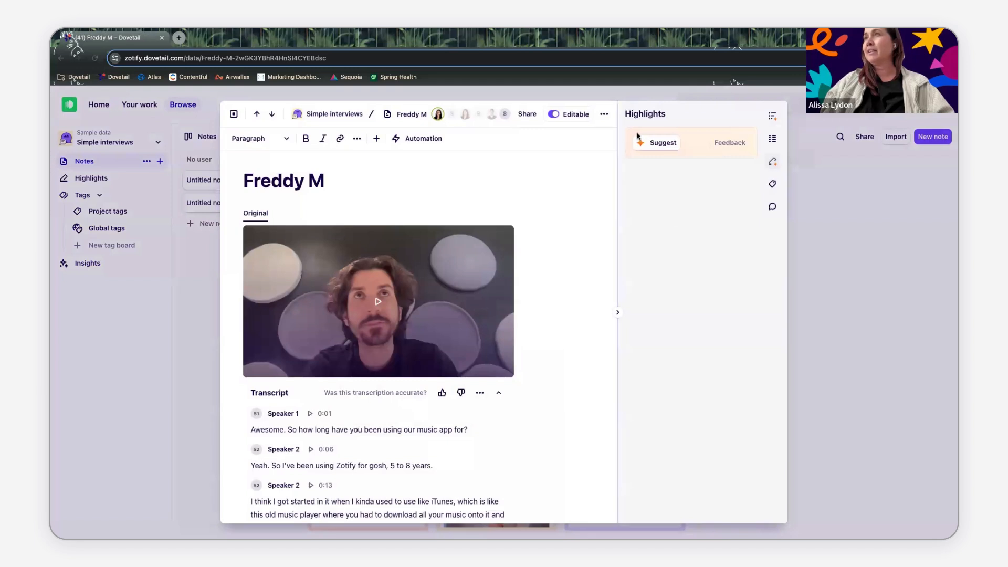
click(772, 116)
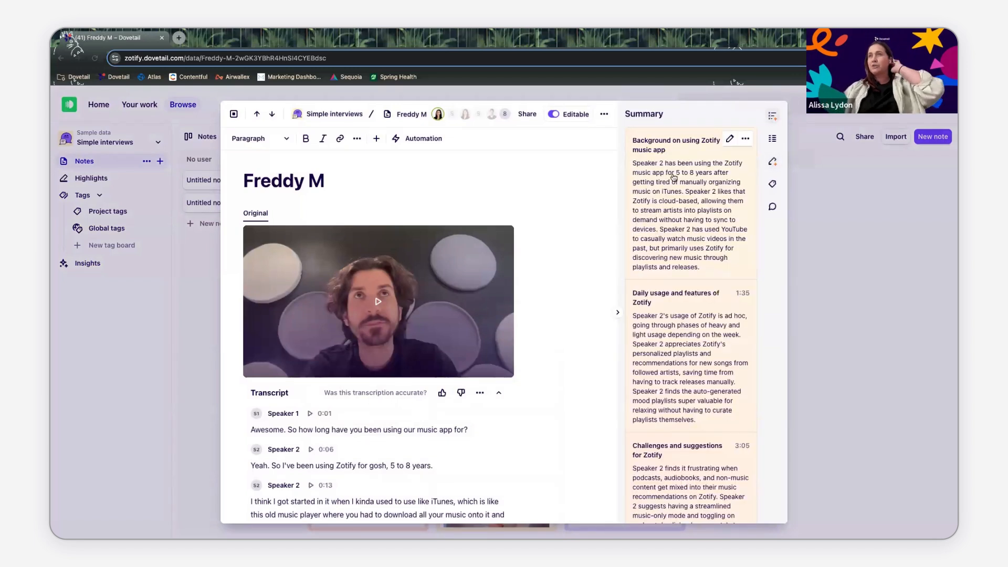
scroll(682, 173, down, 2)
scroll(685, 169, up, 2)
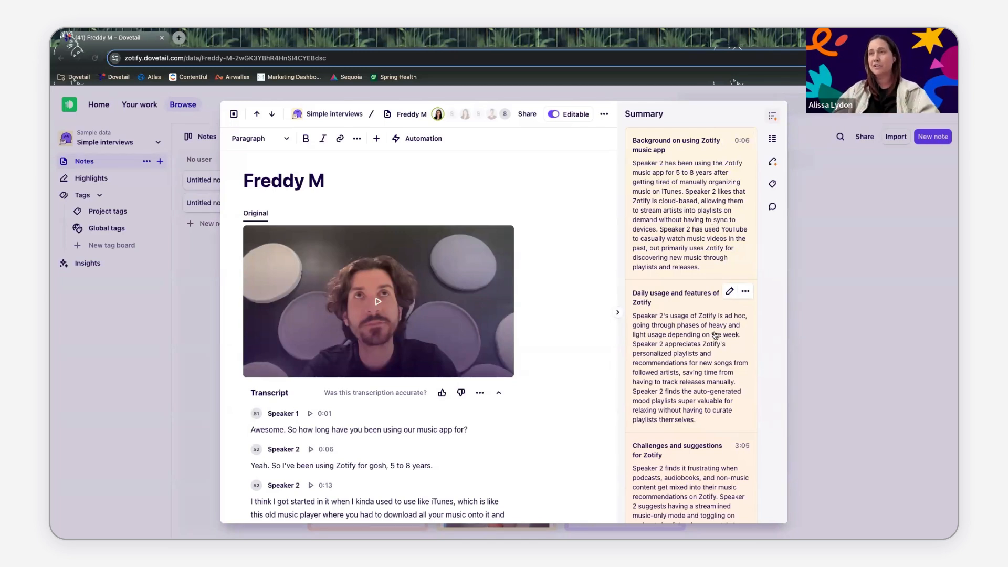
scroll(705, 483, down, 1)
scroll(705, 484, down, 1)
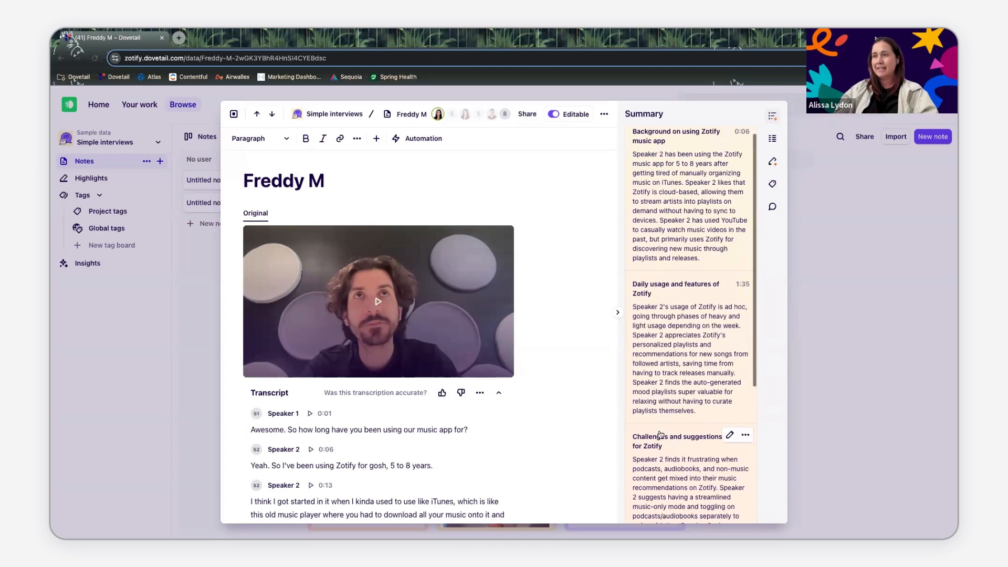
click(680, 461)
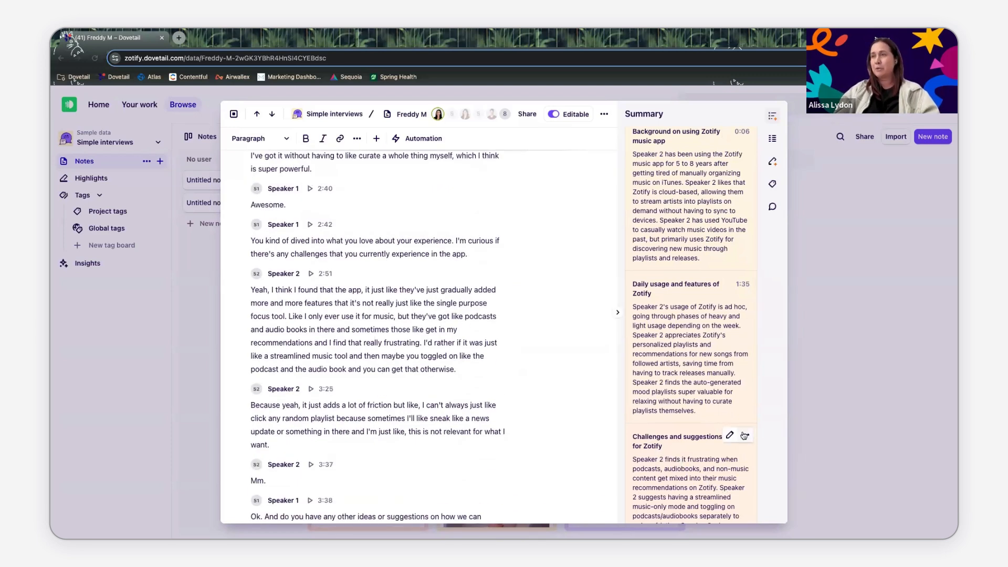
- Open the "Background on using Zotify music app" summary text for editing and leave the edit mode
scroll(706, 399, up, 1)
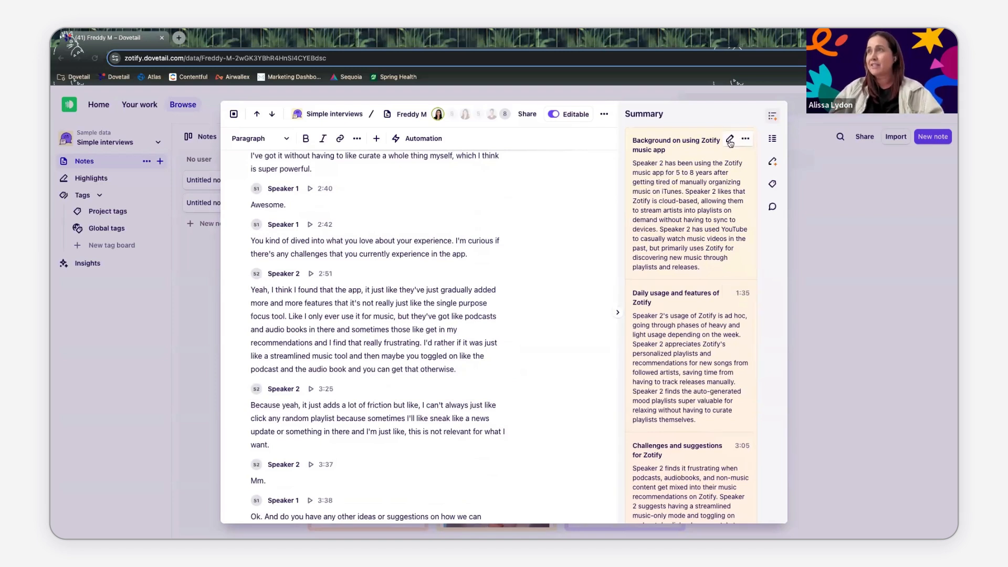
click(728, 139)
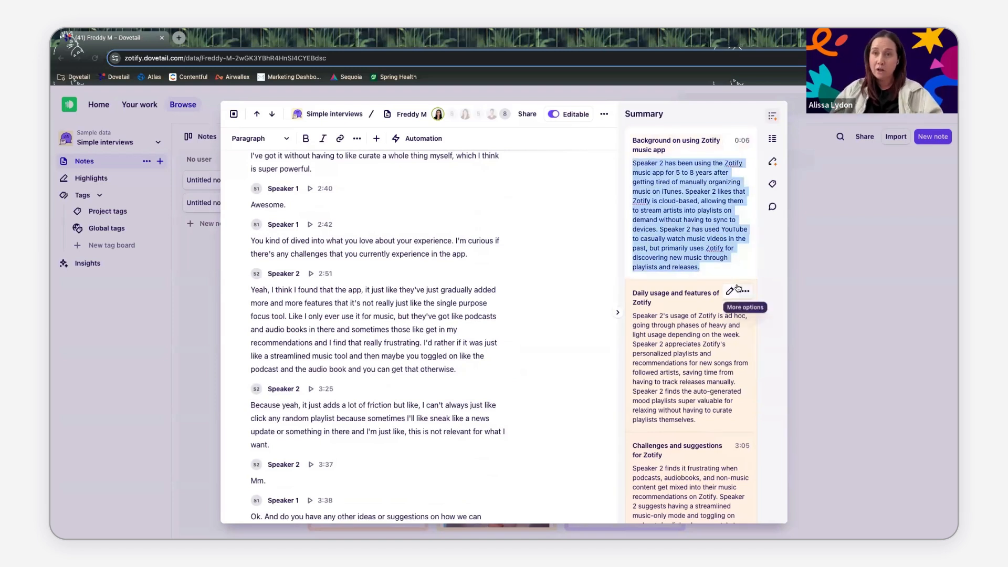
click(716, 267)
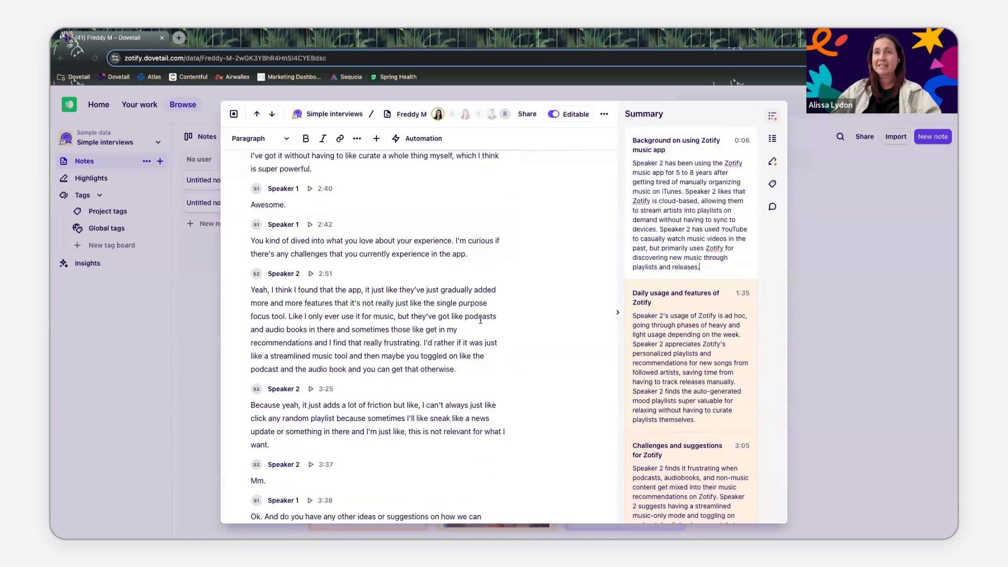
scroll(387, 350, up, 10)
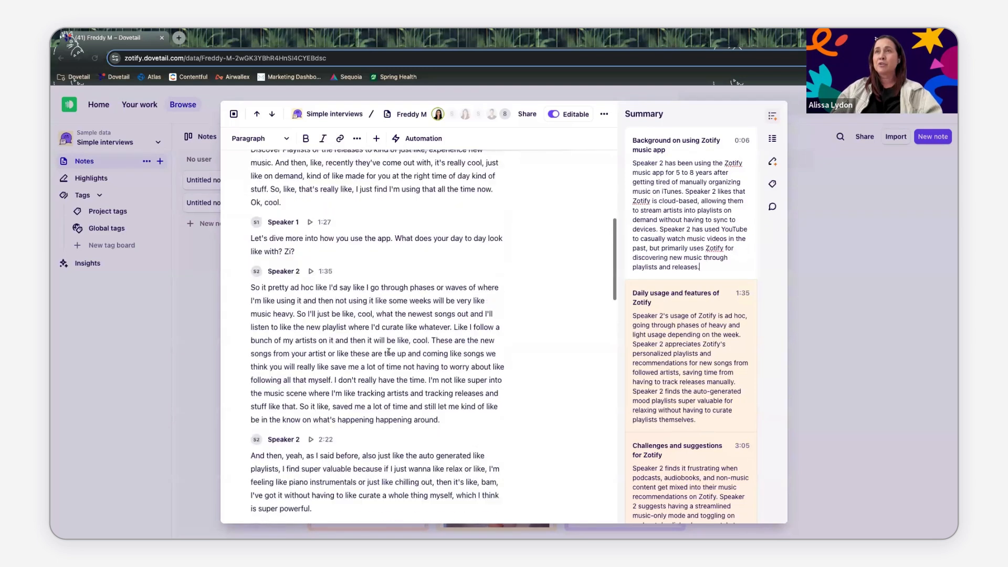
click(567, 310)
- Rename Speaker 1 in the transcript to the interviewer's first name
scroll(551, 304, up, 5)
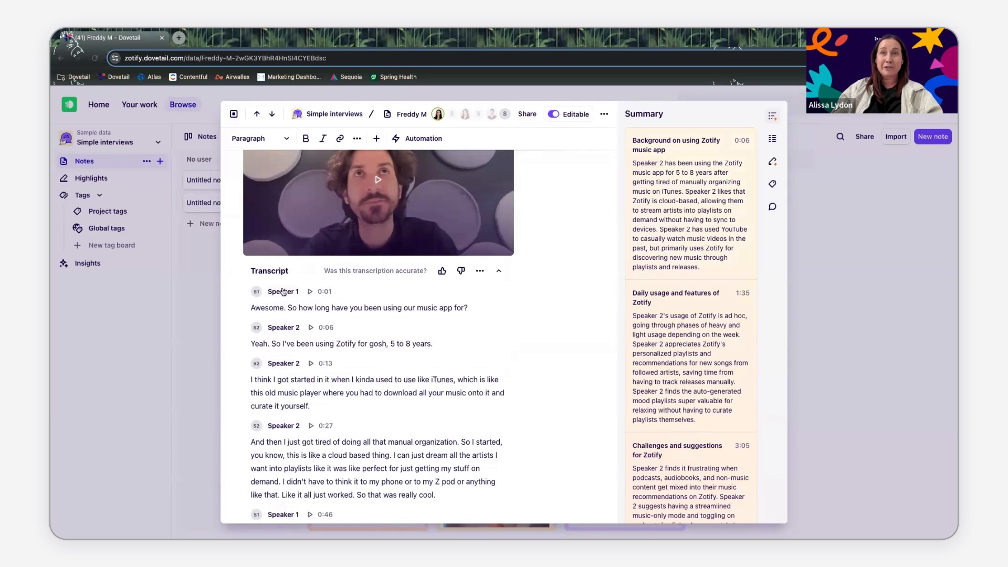
click(283, 292)
click(340, 312)
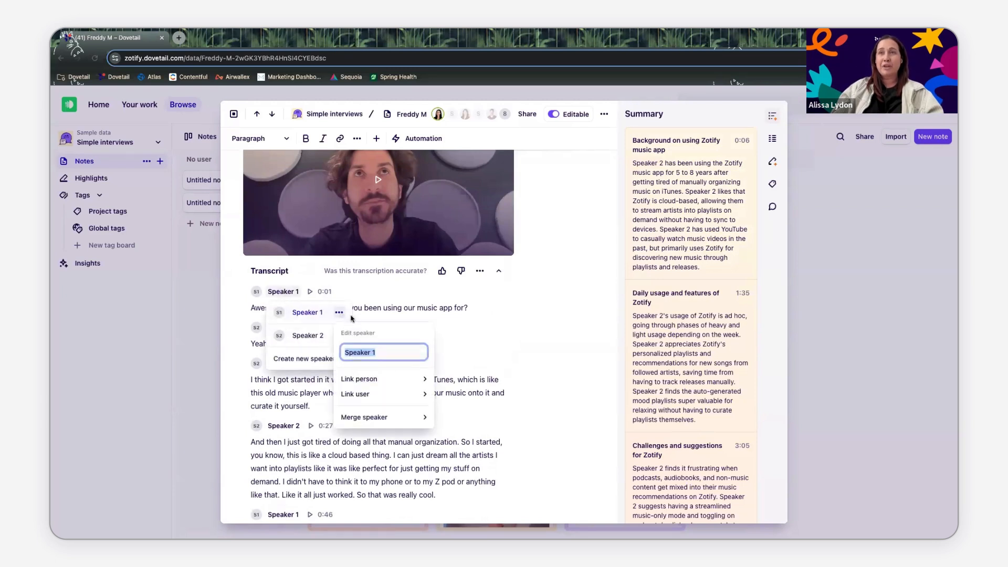
text(Renee)
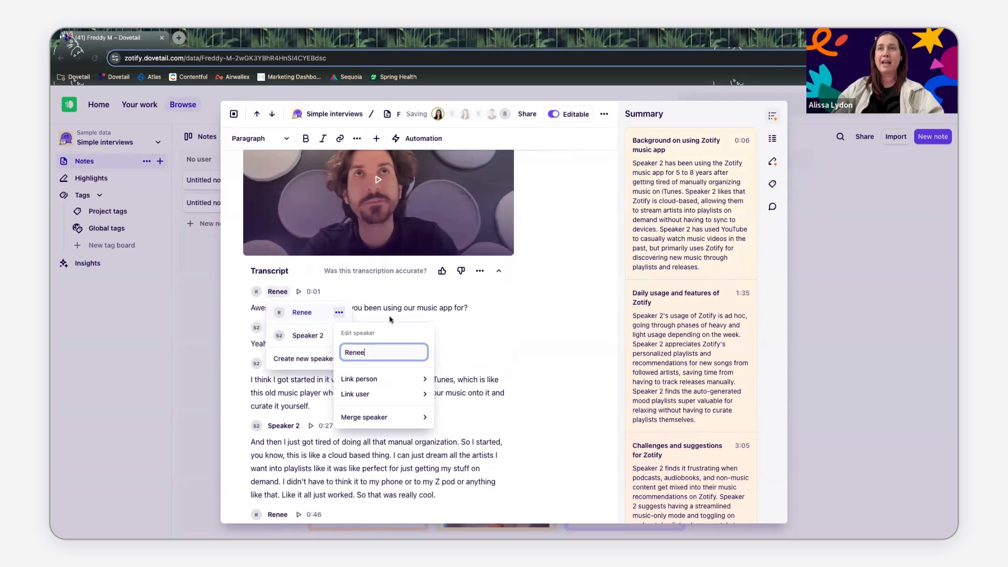
click(536, 341)
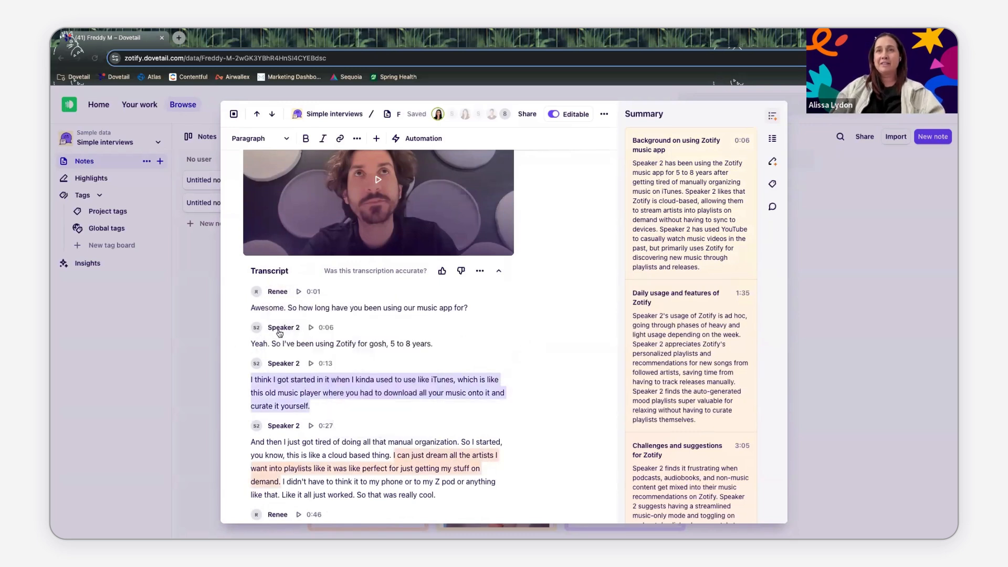
- Rename Speaker 2 in the transcript to the interviewee's first name
click(284, 327)
click(340, 348)
text(Freddy)
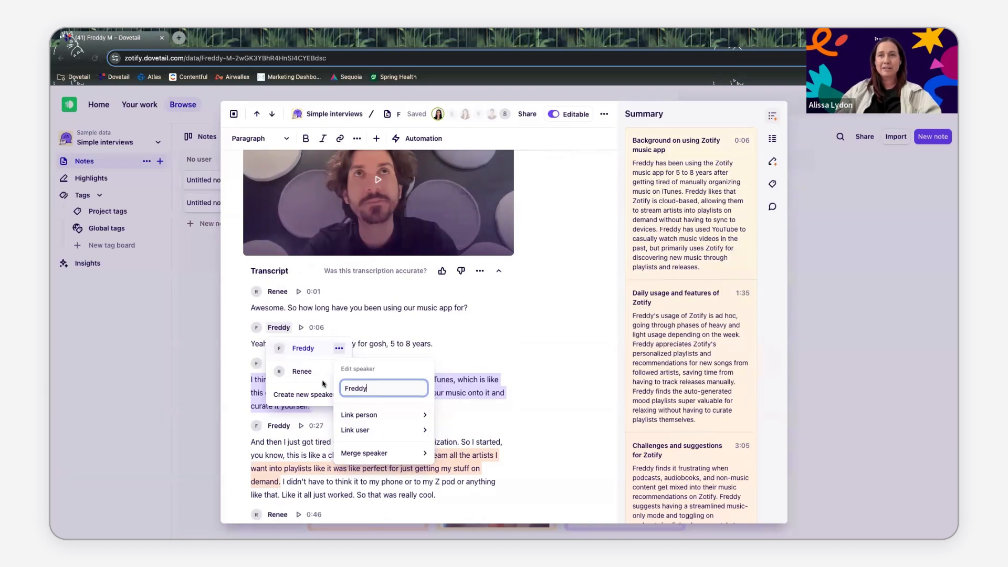
key(Escape)
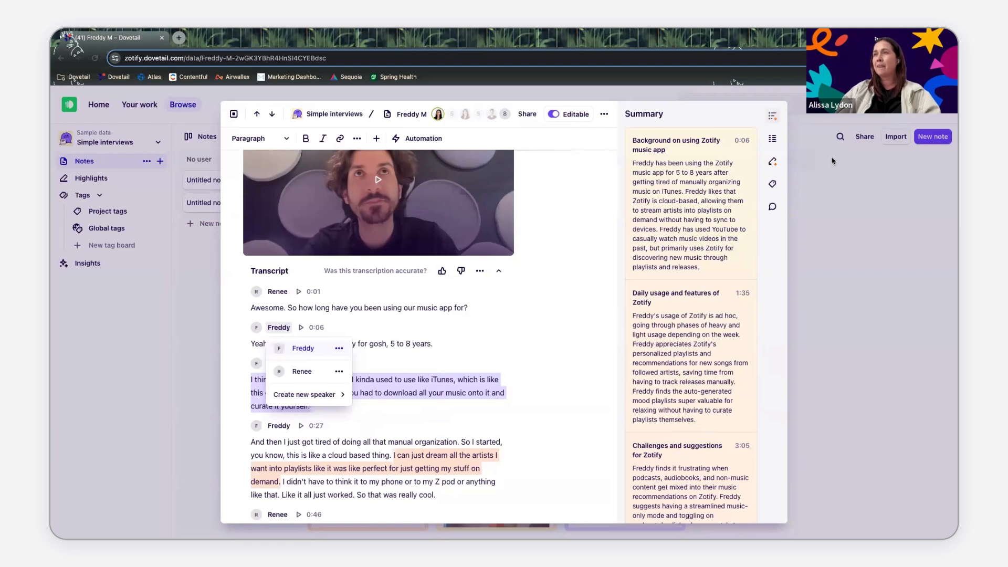
click(388, 421)
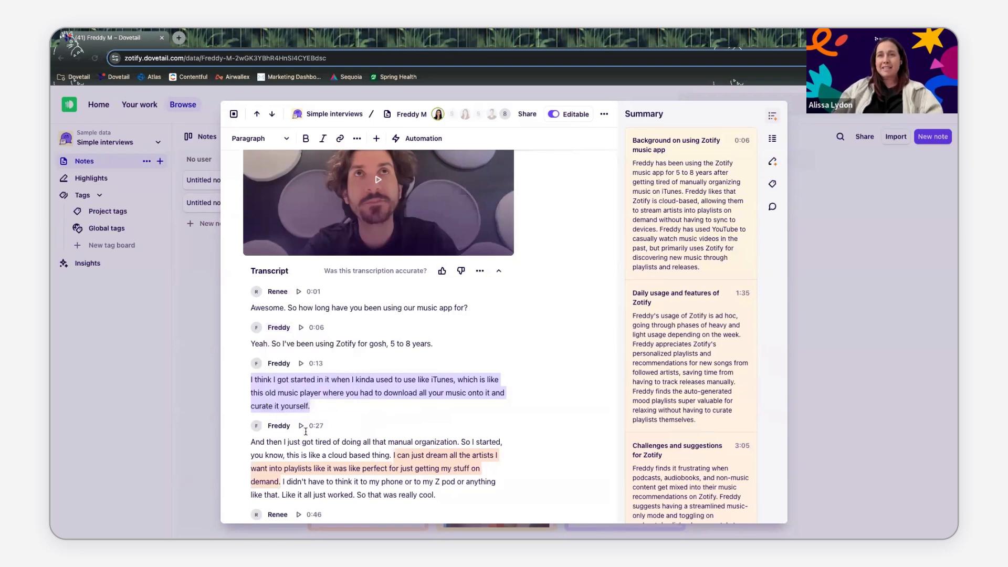
- Show the note's suggested highlights and review their quotes and proposed tags from the 0:13 passage onward
scroll(432, 471, down, 2)
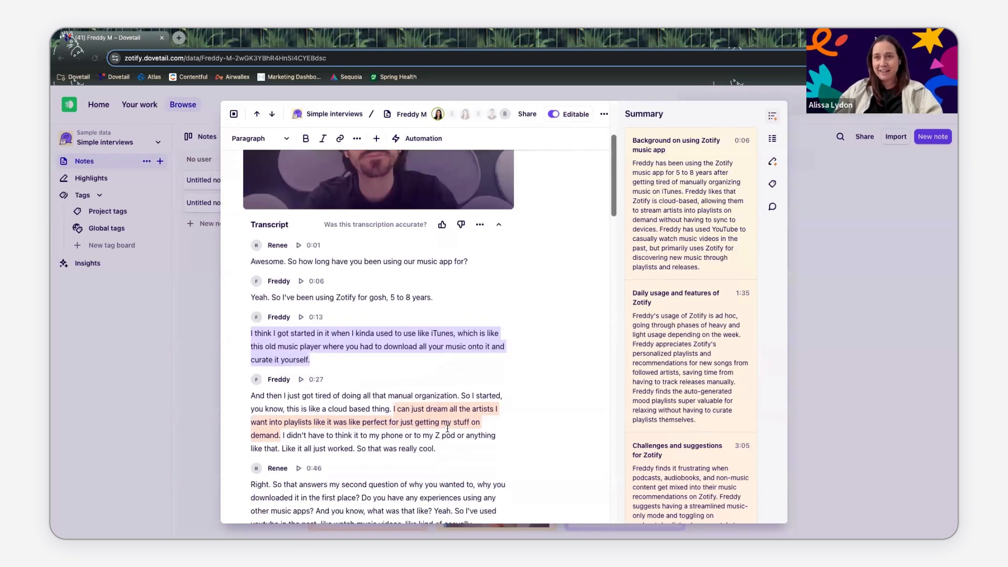
click(774, 163)
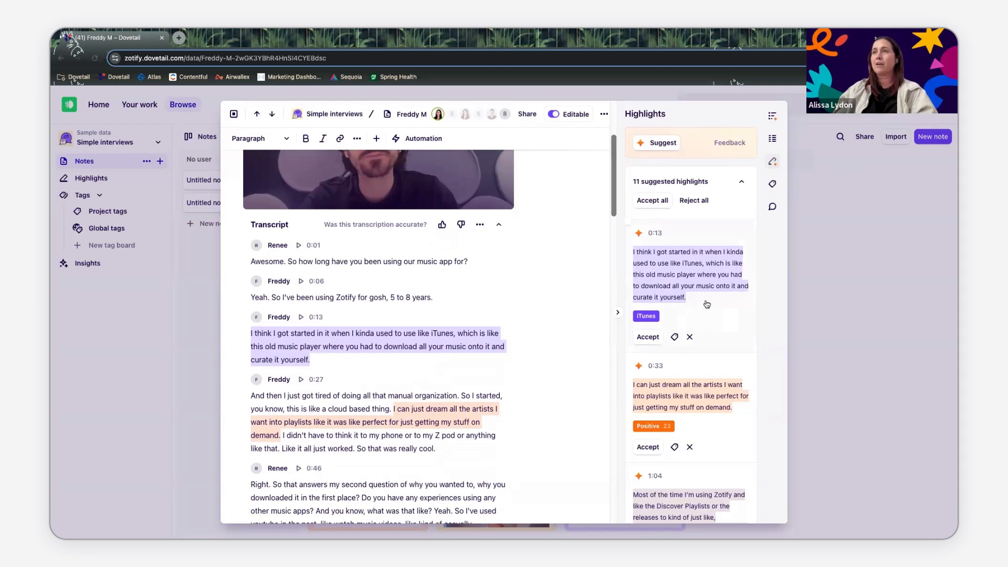
scroll(708, 302, down, 3)
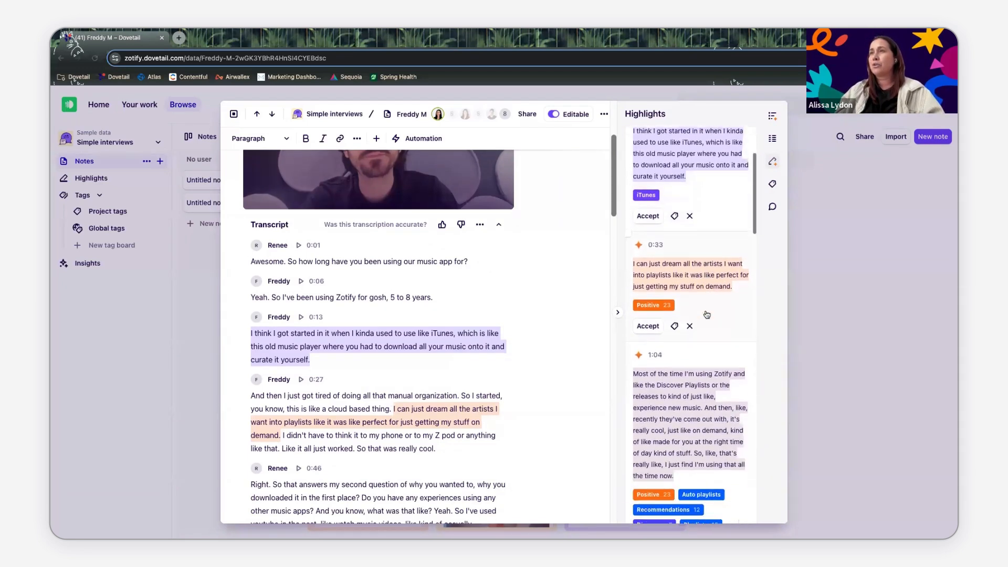
scroll(682, 315, up, 5)
scroll(660, 319, down, 1)
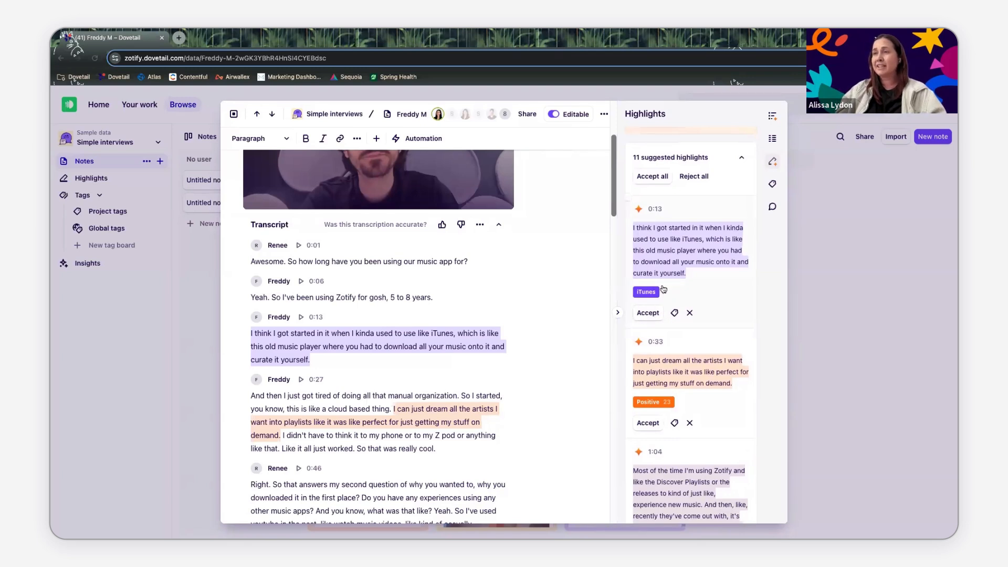
- Look through the suggested highlights down to the 1:04 passage and review the tag choices for the 0:13 suggestion, leaving its tags as they are
scroll(647, 306, down, 2)
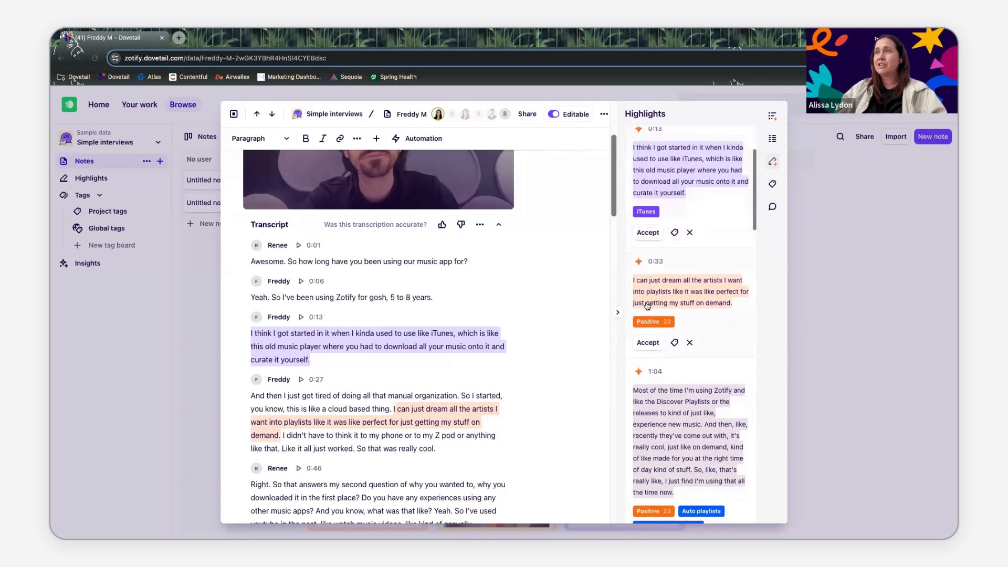
scroll(649, 307, down, 2)
scroll(672, 340, down, 2)
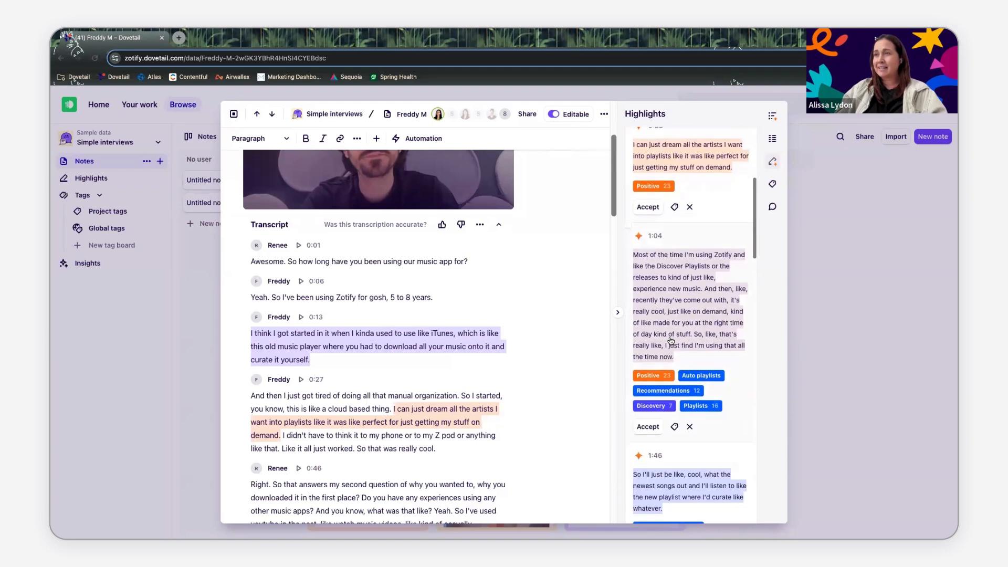
scroll(671, 341, up, 5)
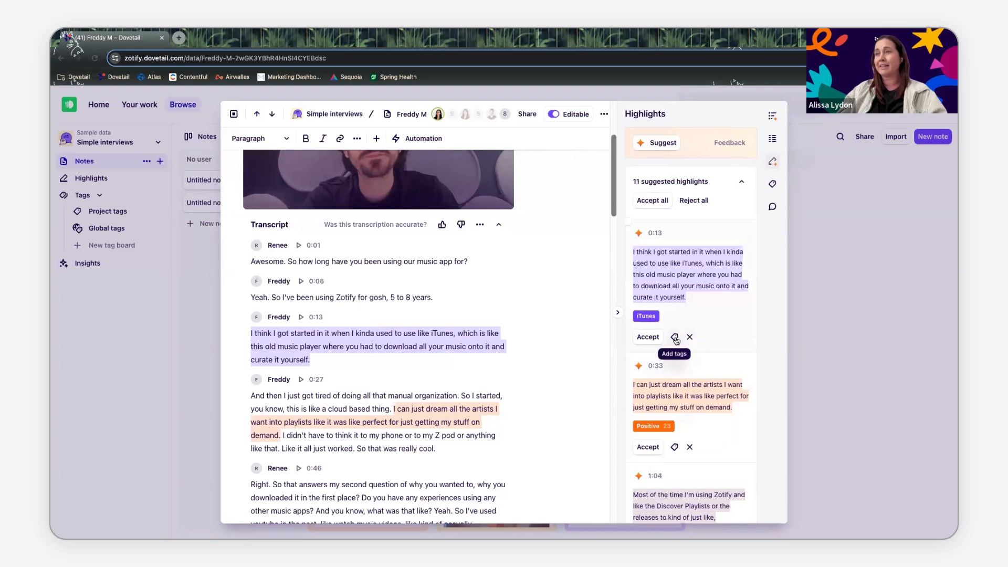
click(675, 338)
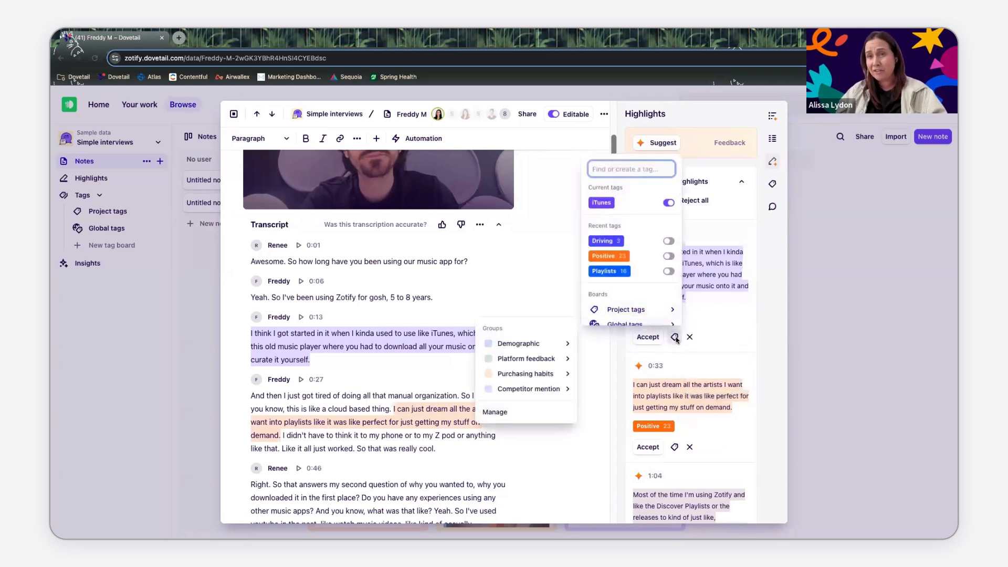
mouse_move(651, 308)
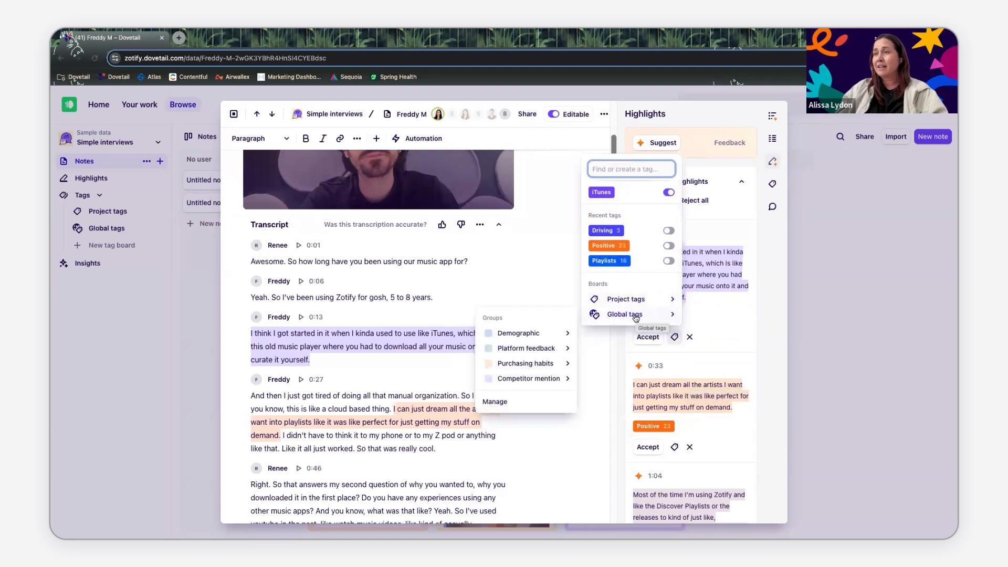
click(731, 331)
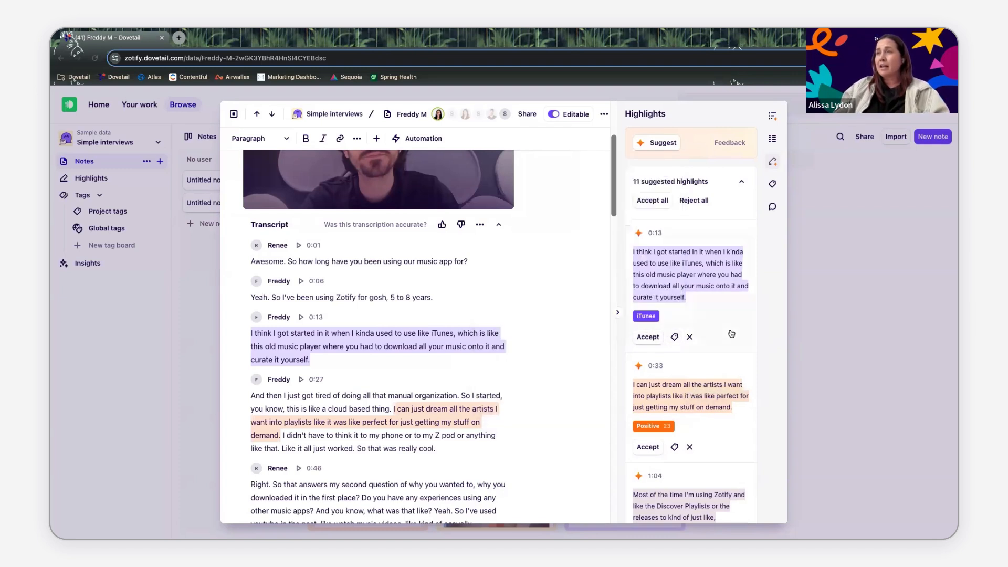
- Shorten the suggested highlight at 1:04 in the transcript so it starts at "And then, like, recently they've come out with"
click(668, 274)
click(693, 512)
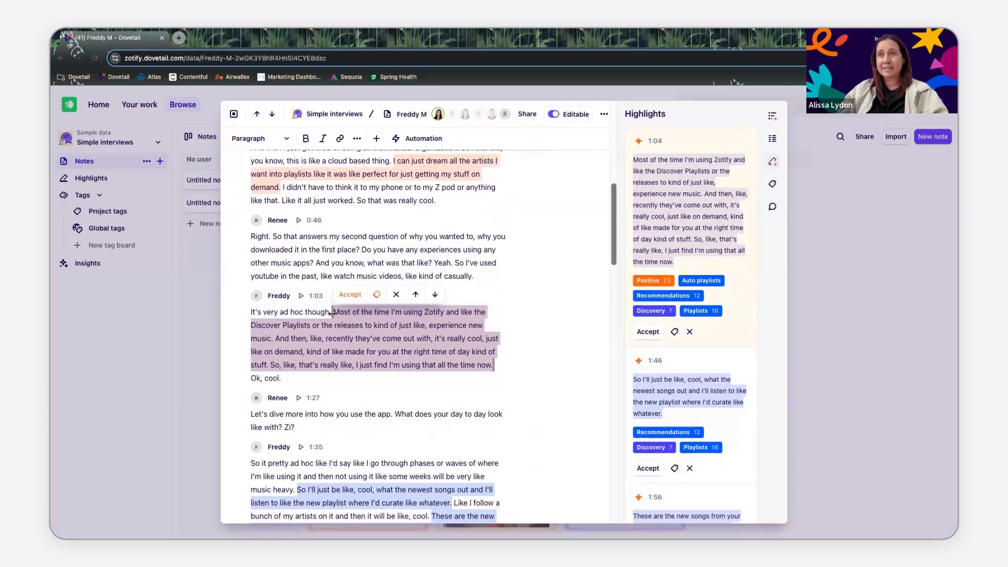
drag(333, 313, 274, 339)
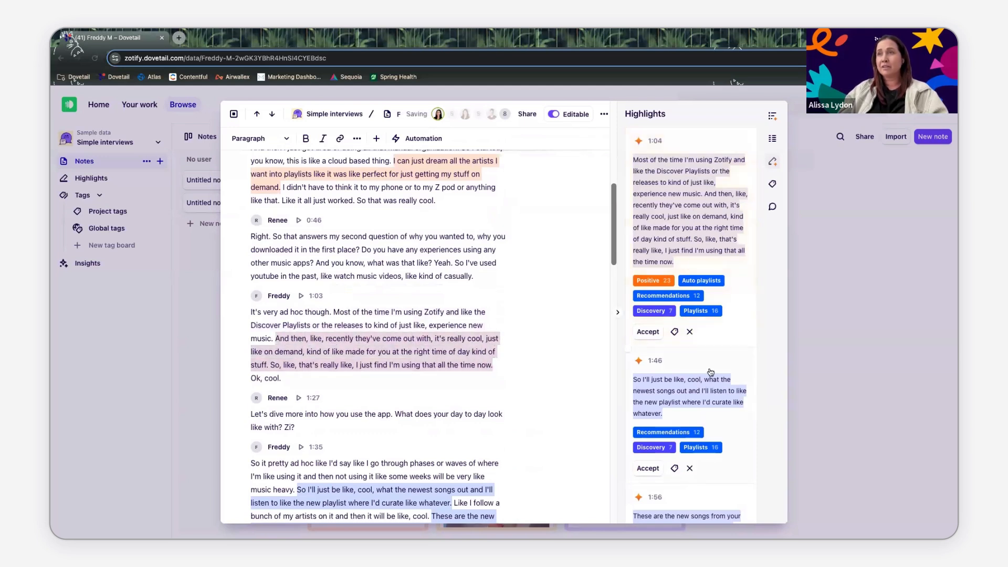
- Accept all of the note's suggested highlights, including the iTunes passage at 0:13
scroll(693, 352, up, 6)
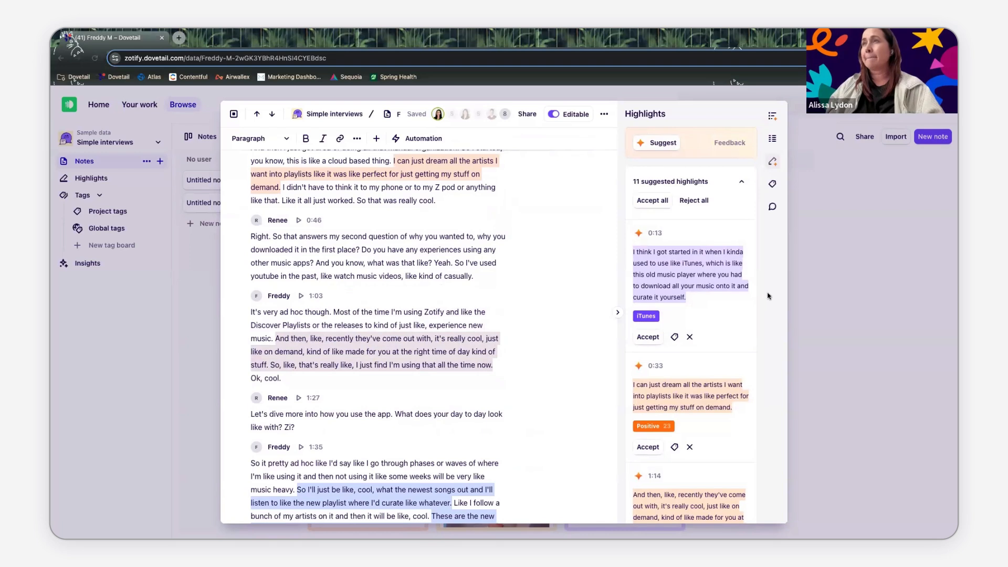
click(652, 201)
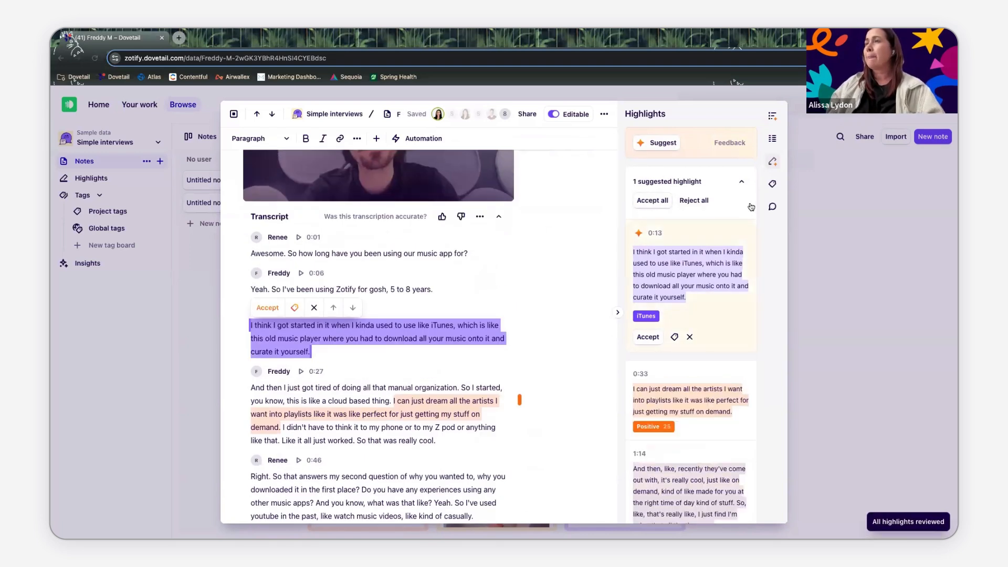
click(653, 201)
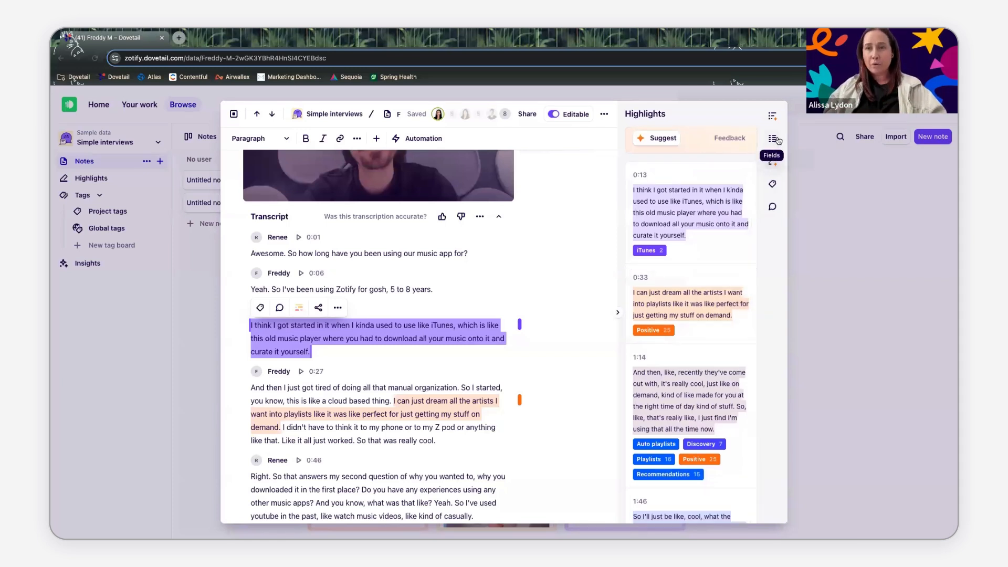
- Show the note's fields and review the User and Method fields, the Metadata group and the Workspace Fields
click(778, 140)
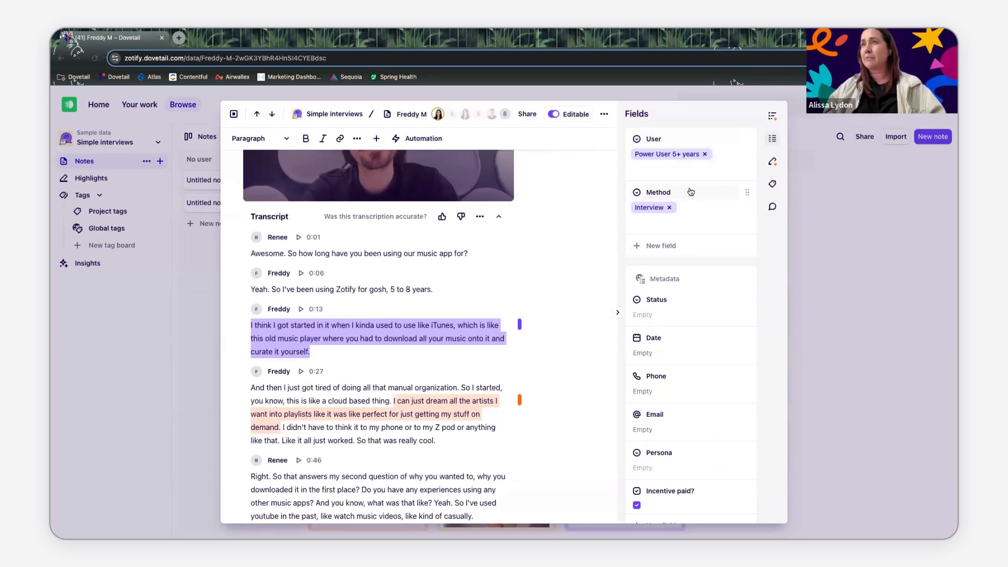
scroll(690, 192, down, 1)
scroll(689, 188, down, 5)
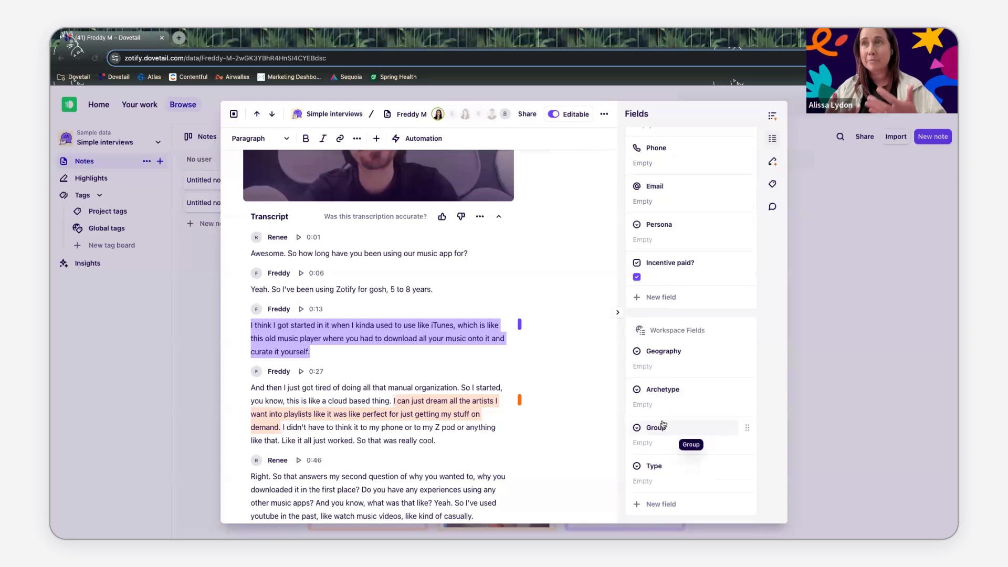
scroll(672, 415, up, 6)
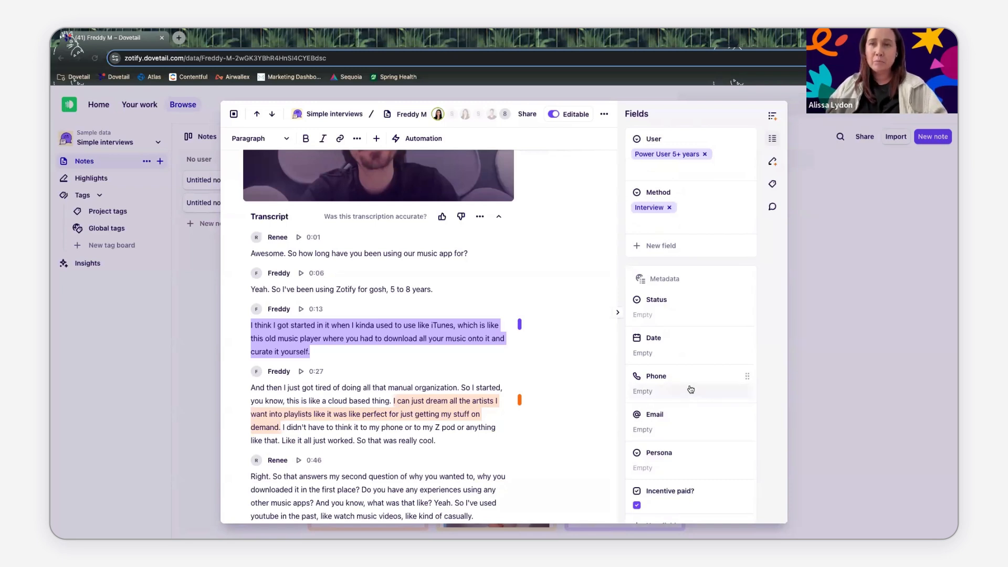
scroll(720, 398, down, 1)
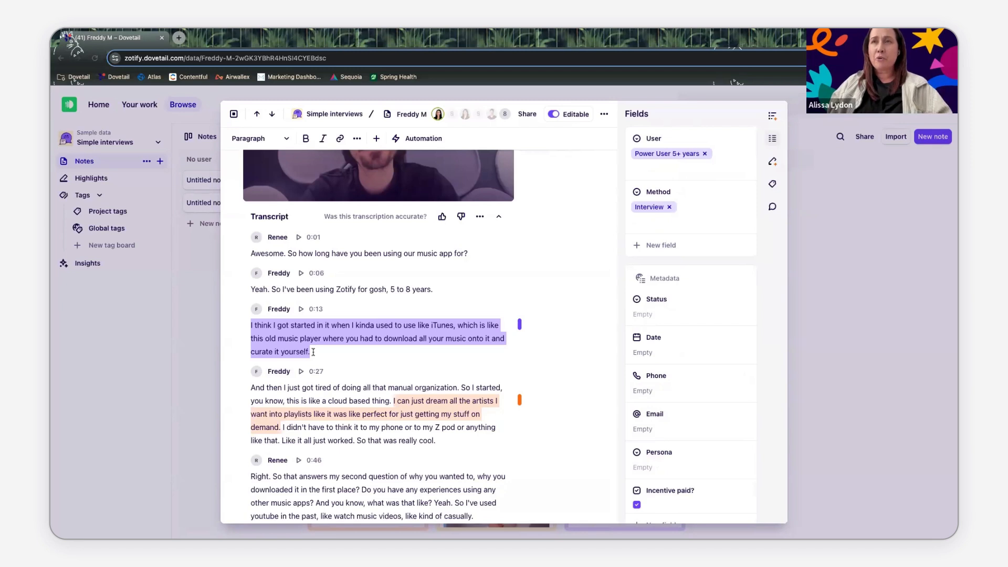
- Highlight the 0:13 transcript passage from "I think I got started in it" to "curate it yourself."
scroll(315, 354, up, 1)
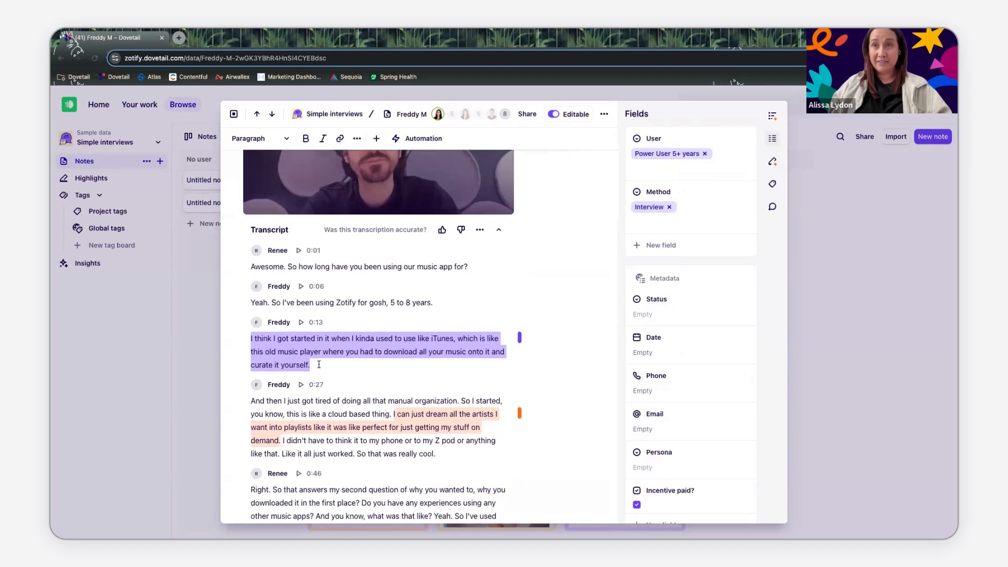
scroll(313, 366, up, 1)
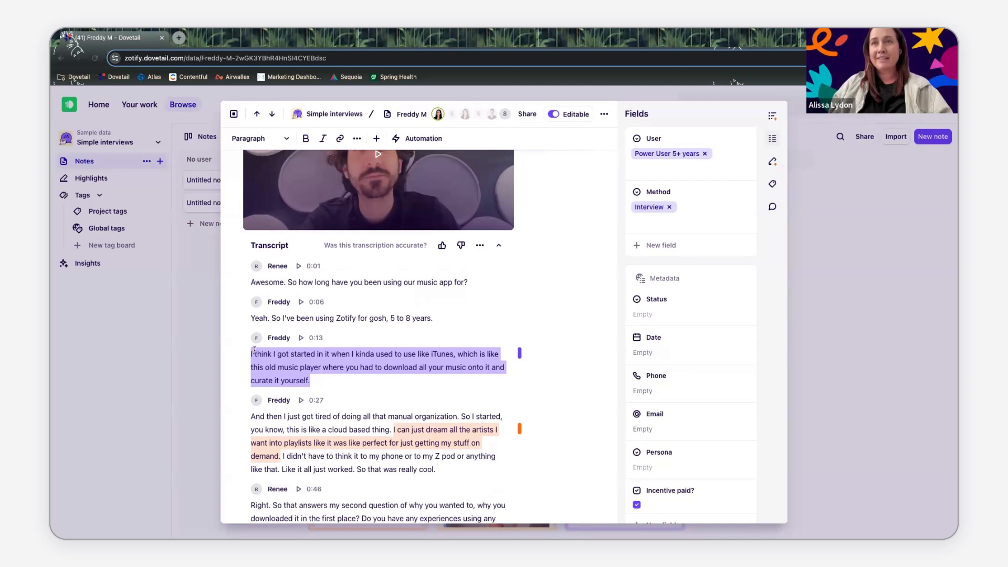
drag(250, 354, 310, 381)
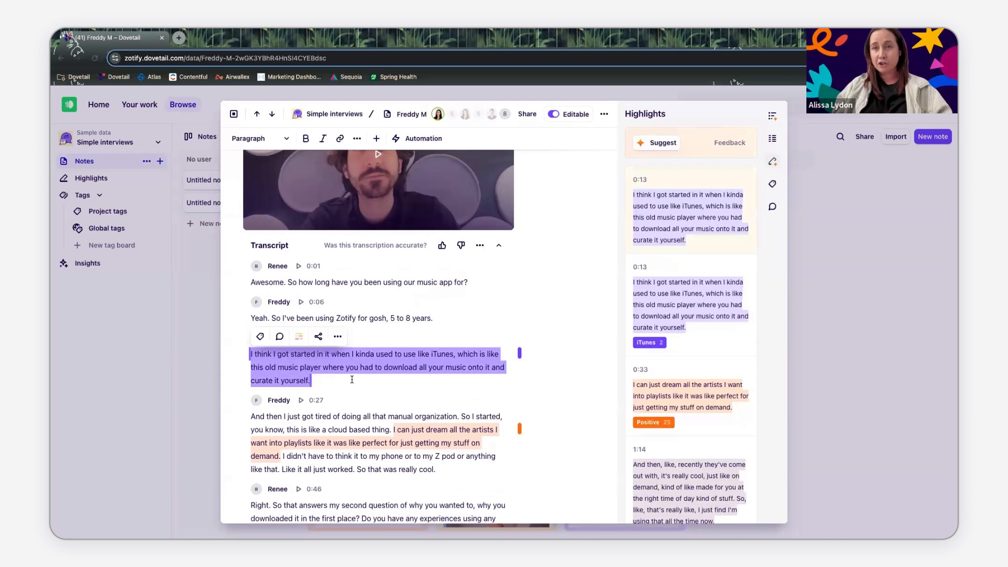
- Draft a comment on the 0:13 highlight that mentions a colleague and says "check this out", and discard it without posting
click(376, 359)
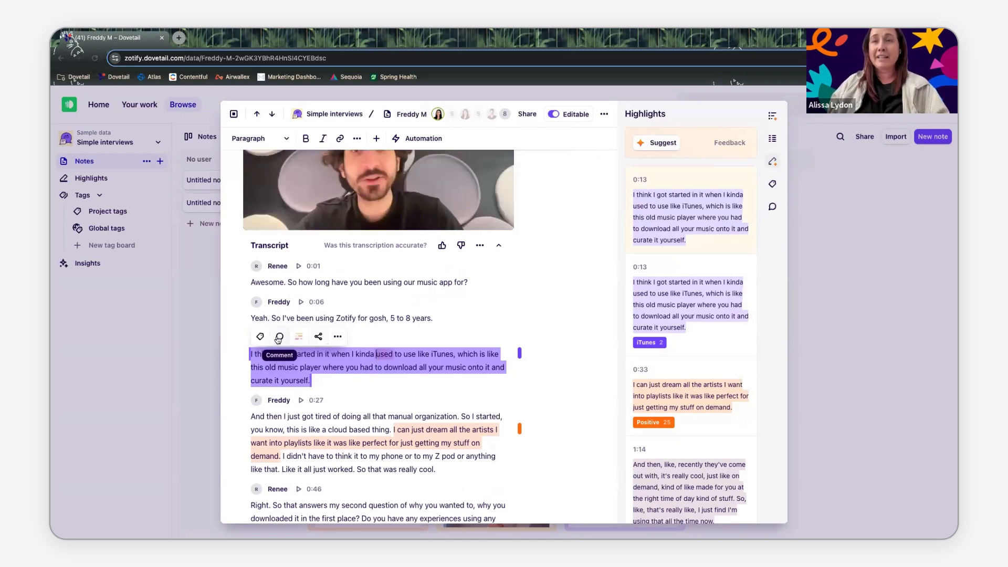
click(276, 339)
text(@sere)
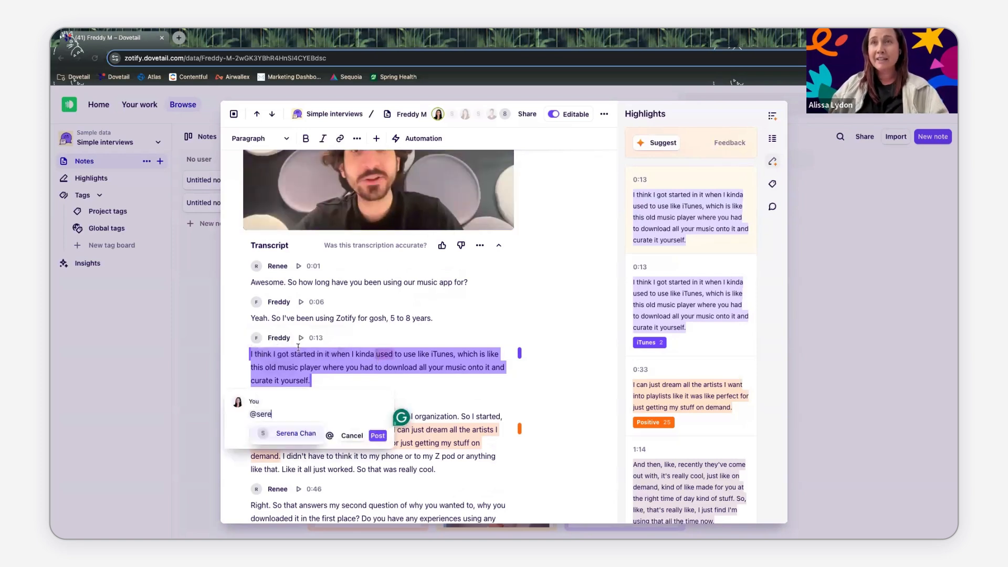
click(295, 435)
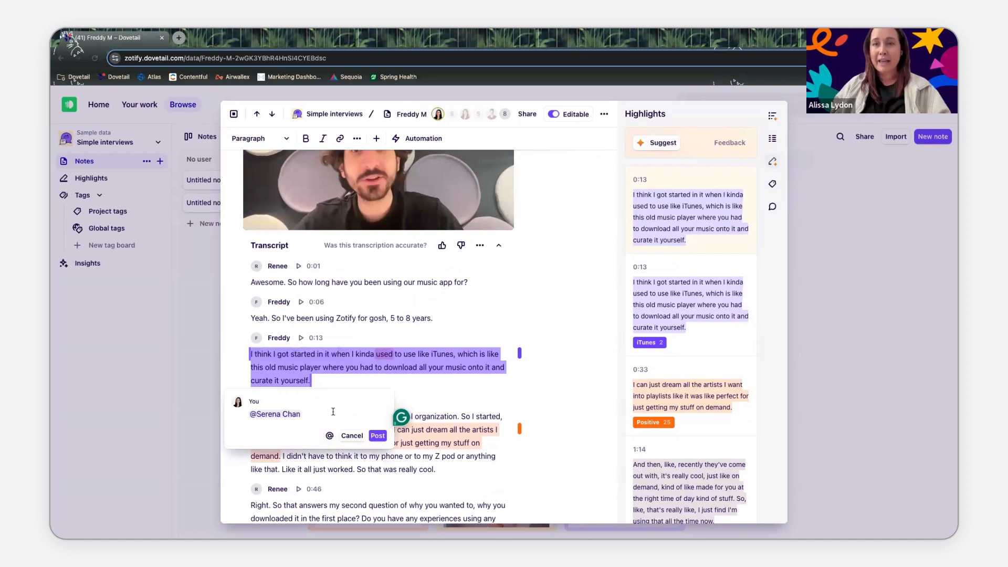
text(check this out)
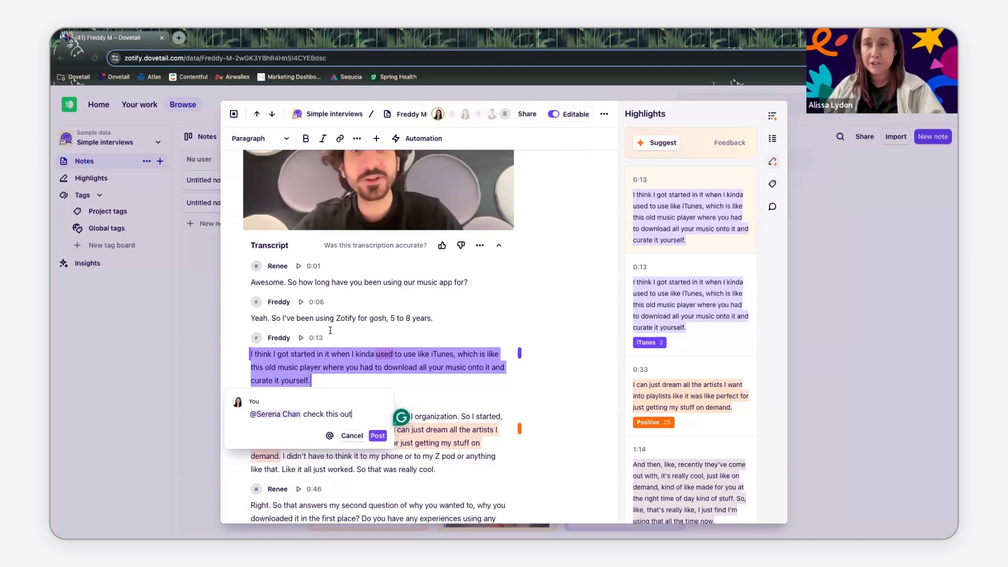
click(356, 443)
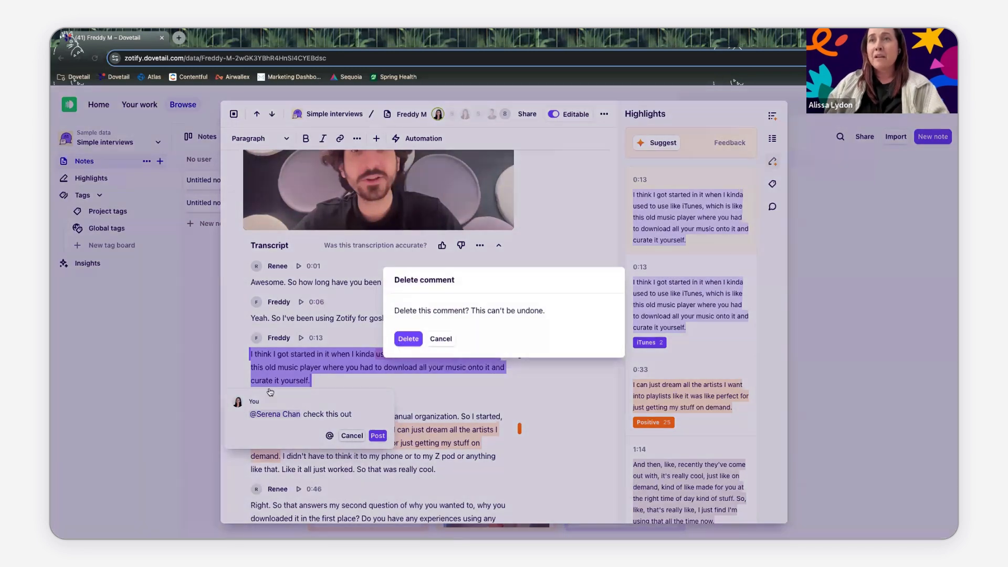
key(Return)
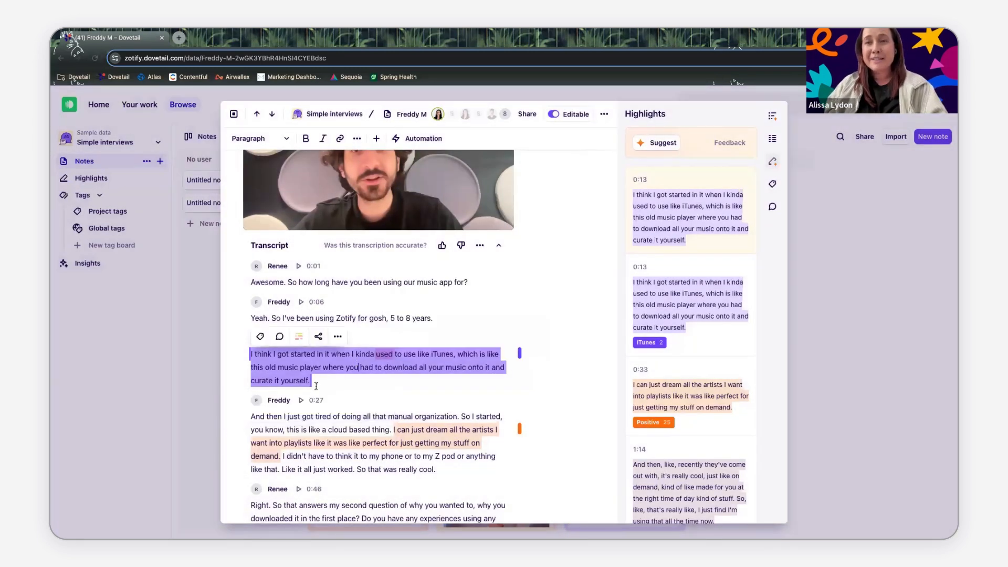
- Open the sharing options for the 0:13 highlight, dismiss them and close the note to return to the notes board
click(318, 336)
click(264, 356)
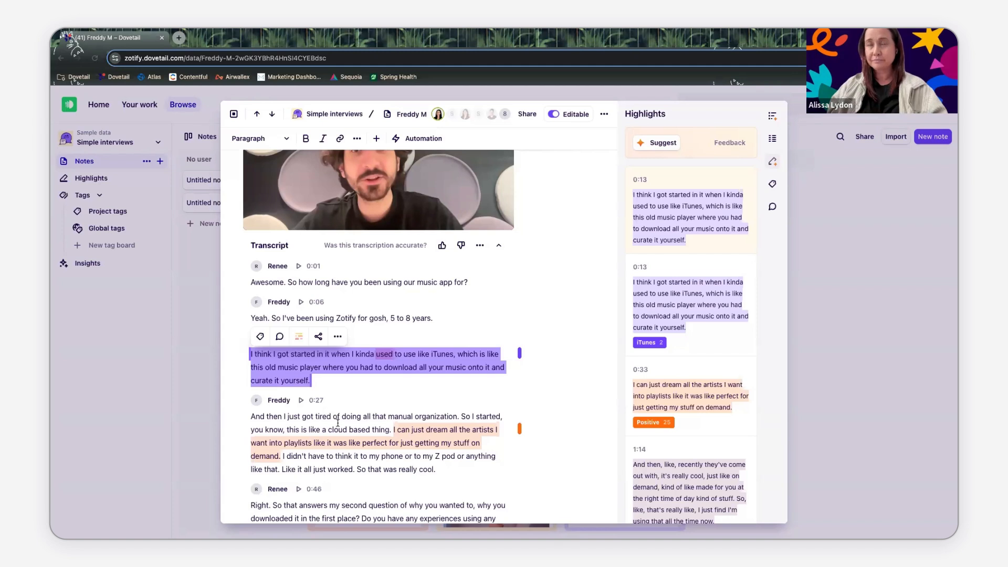
click(840, 368)
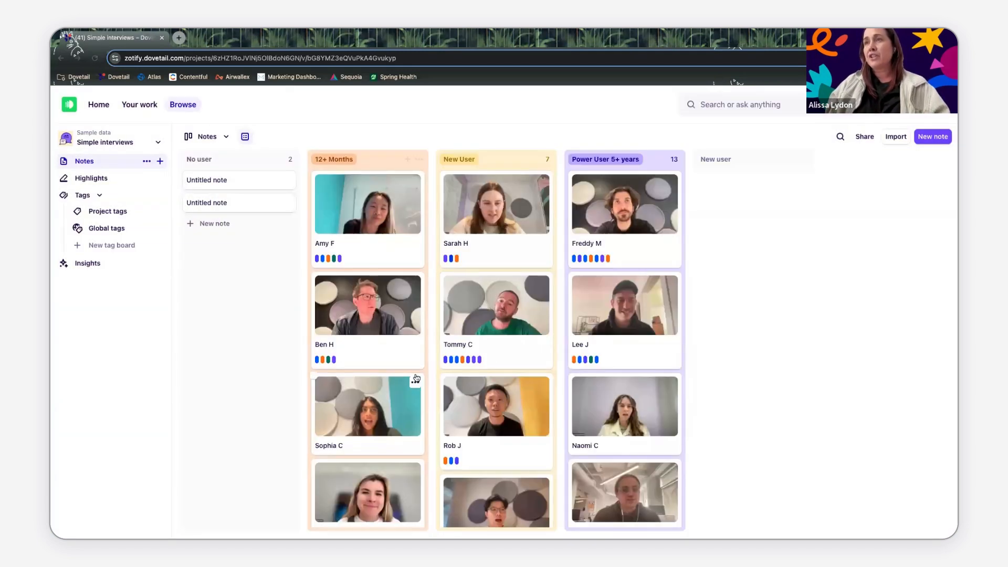
- Look over the interview notes in the Power User 5+ years column of the notes board
scroll(613, 354, down, 1)
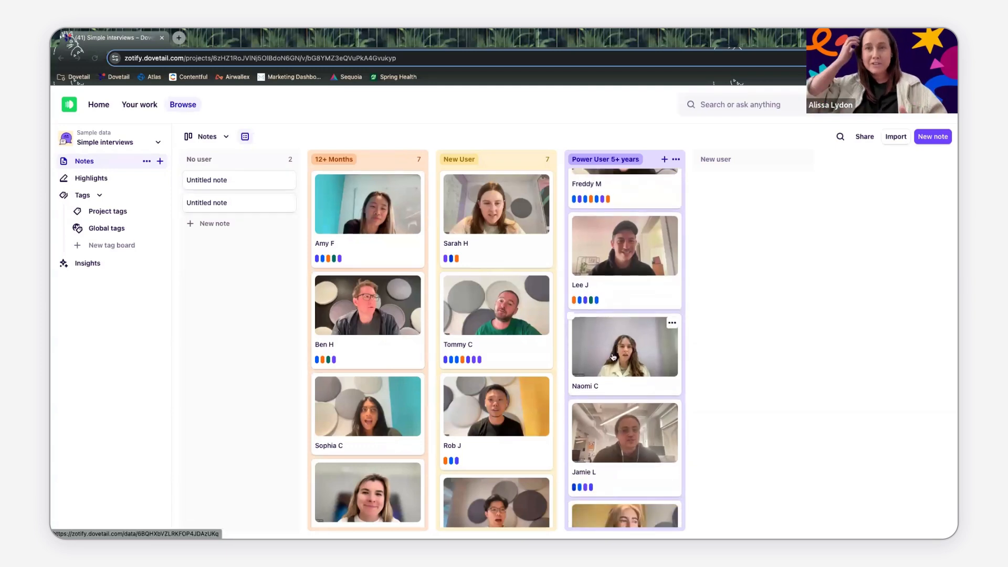
scroll(612, 357, down, 2)
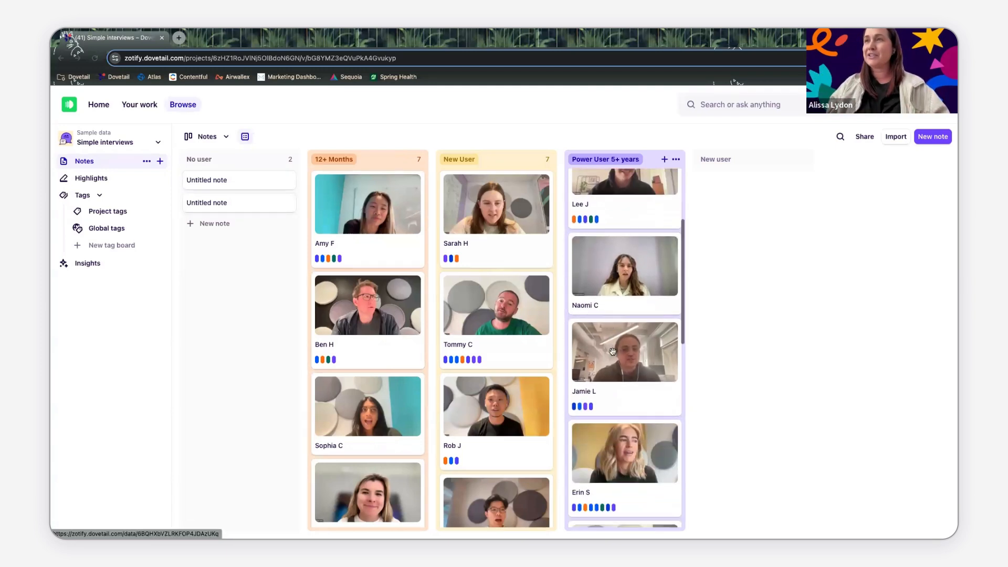
scroll(611, 351, up, 3)
scroll(453, 351, down, 1)
scroll(454, 351, up, 1)
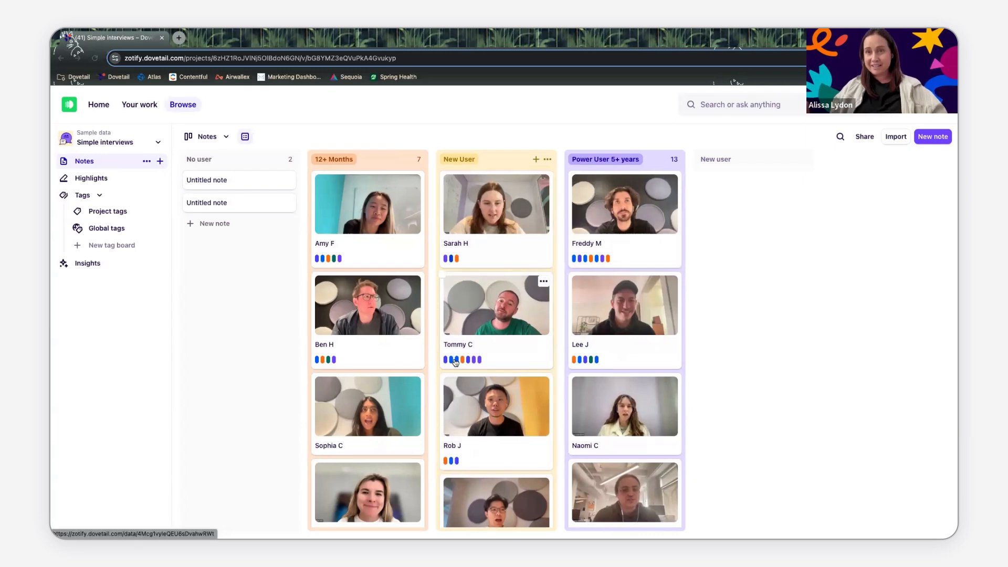
mouse_move(455, 361)
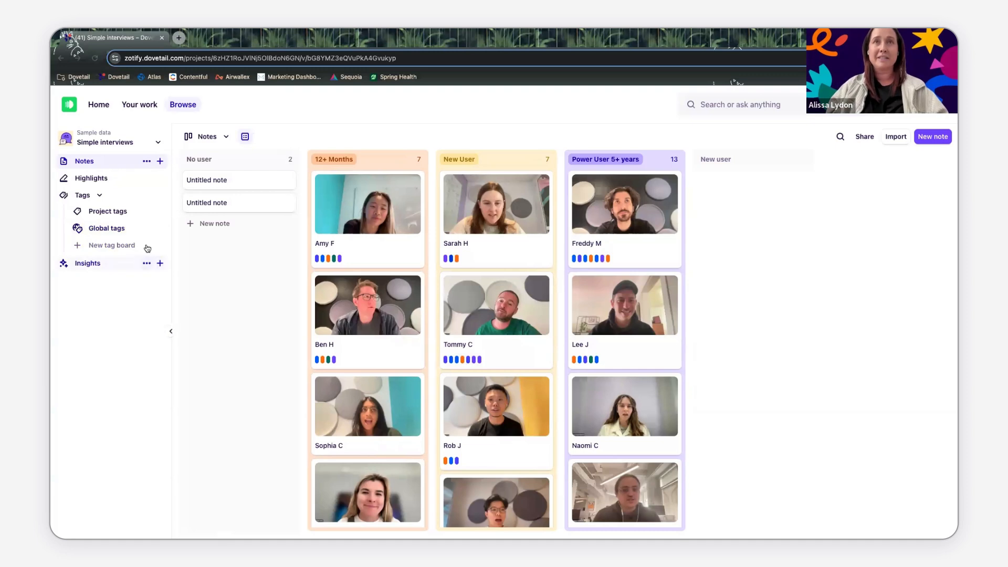
- Add a Canvas view to the Simple interviews project's highlights
mouse_move(165, 180)
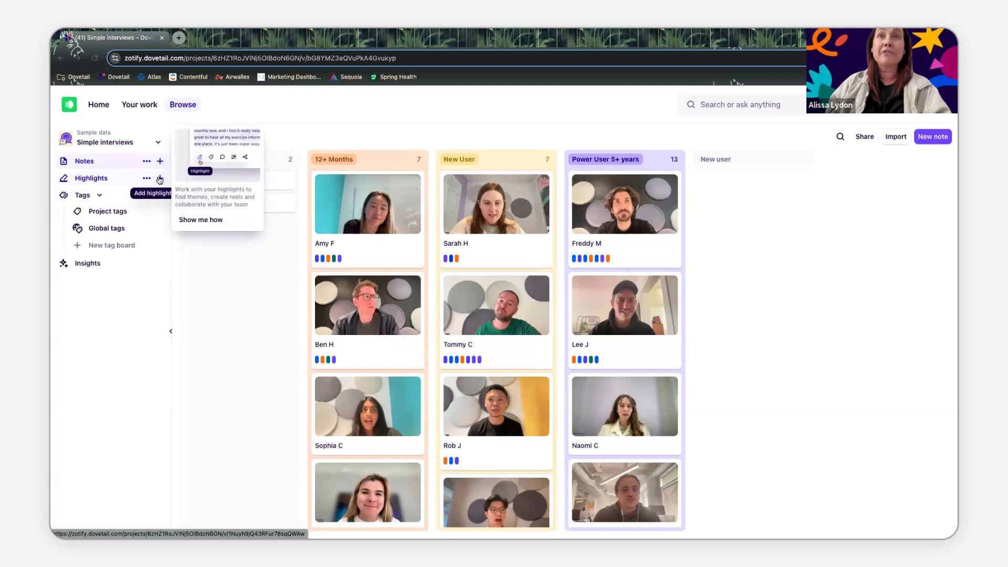
click(160, 178)
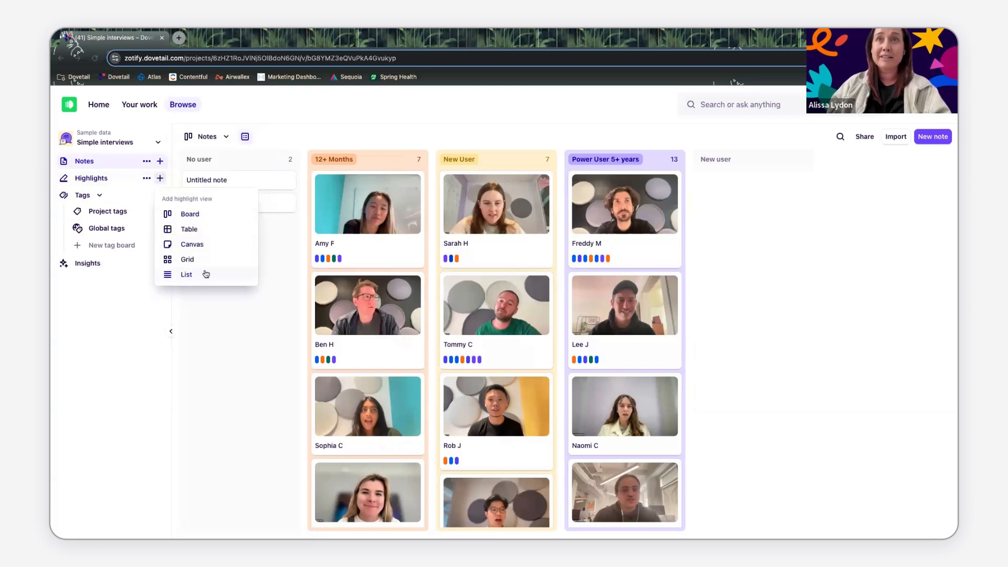
mouse_move(206, 263)
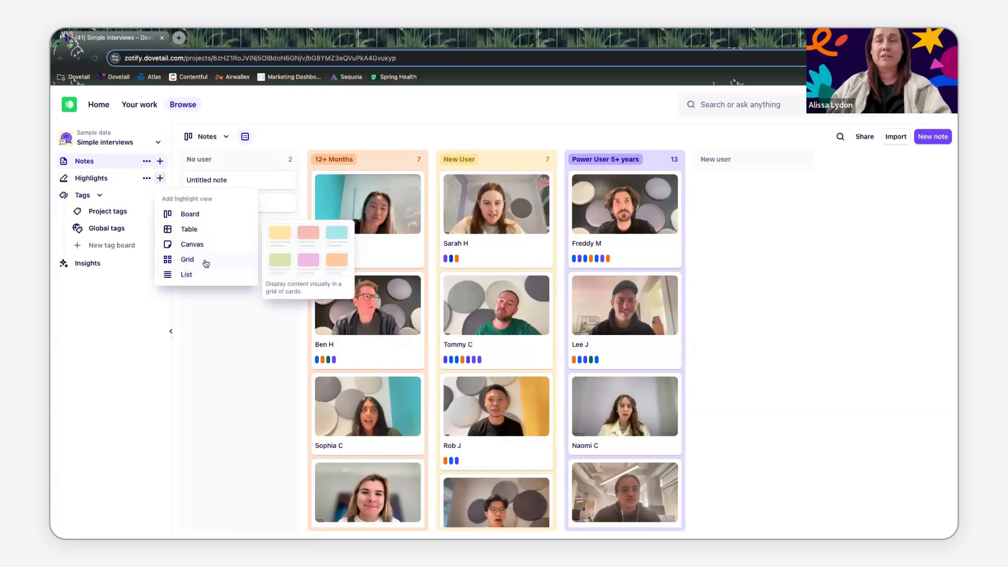
click(204, 246)
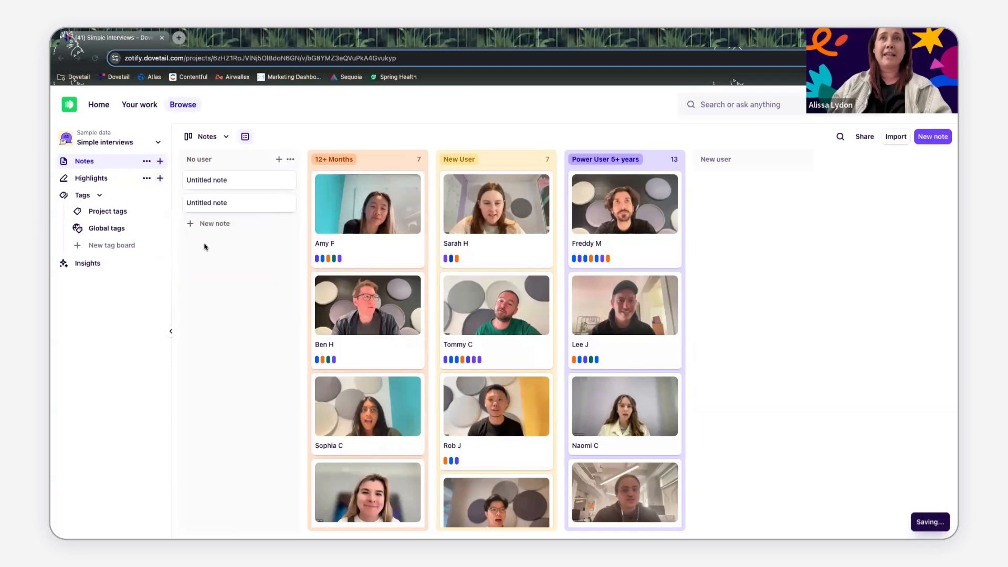
- Add a Table view to the Simple interviews project's highlights, and return to the Highlight canvas
click(160, 178)
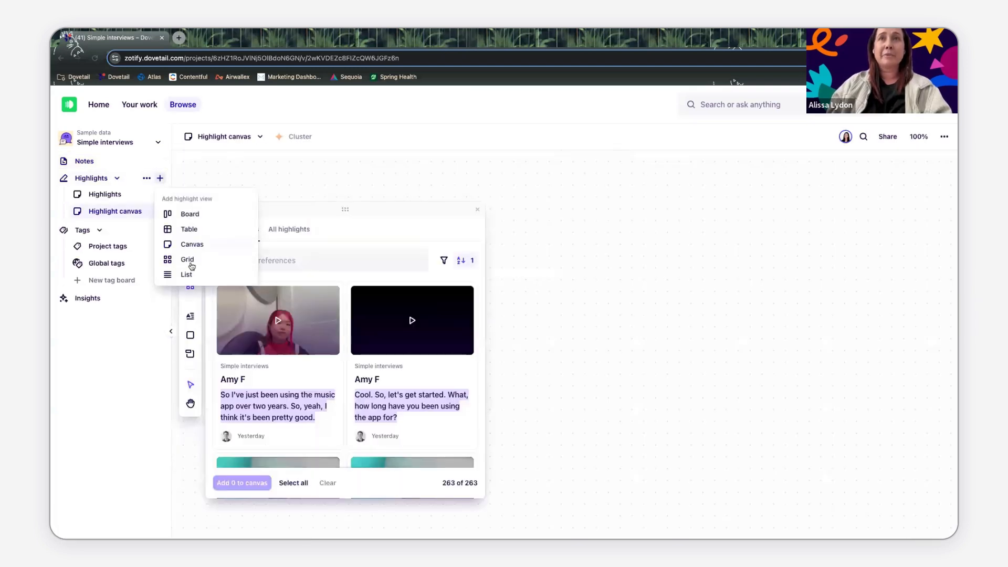
click(192, 229)
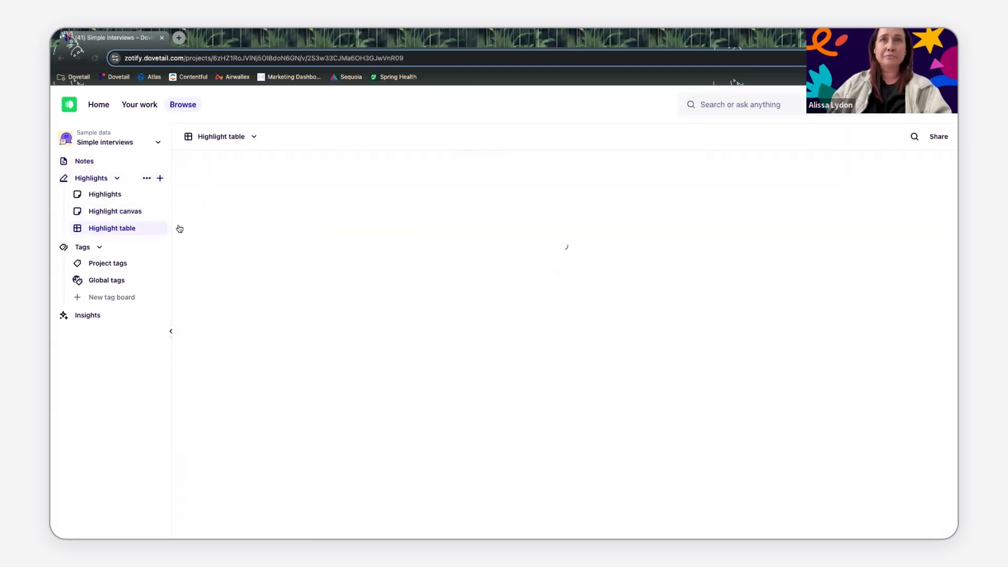
click(131, 214)
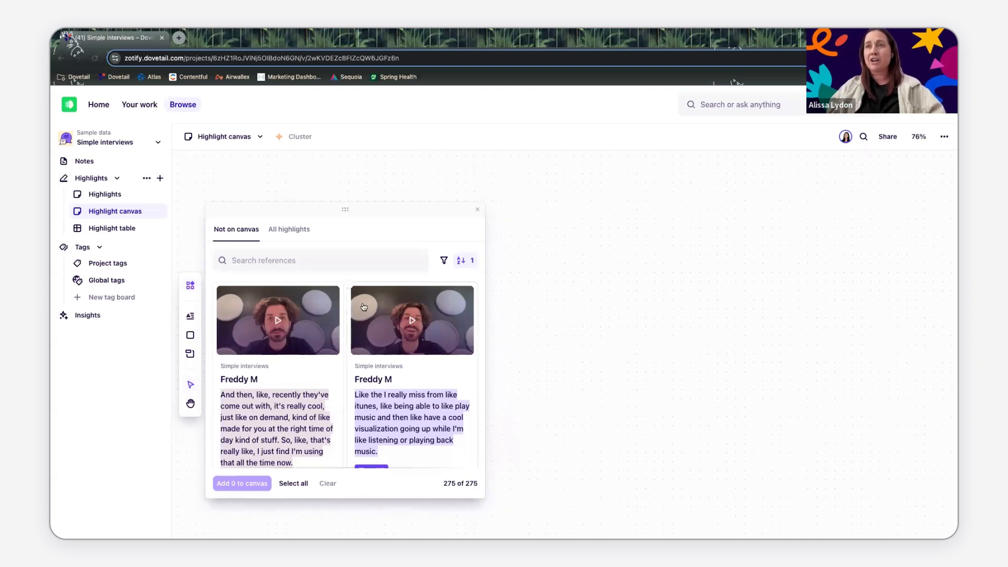
- Filter the highlights not yet on the canvas by Tags with the condition "Is one of", and open the tag choices
scroll(364, 307, down, 7)
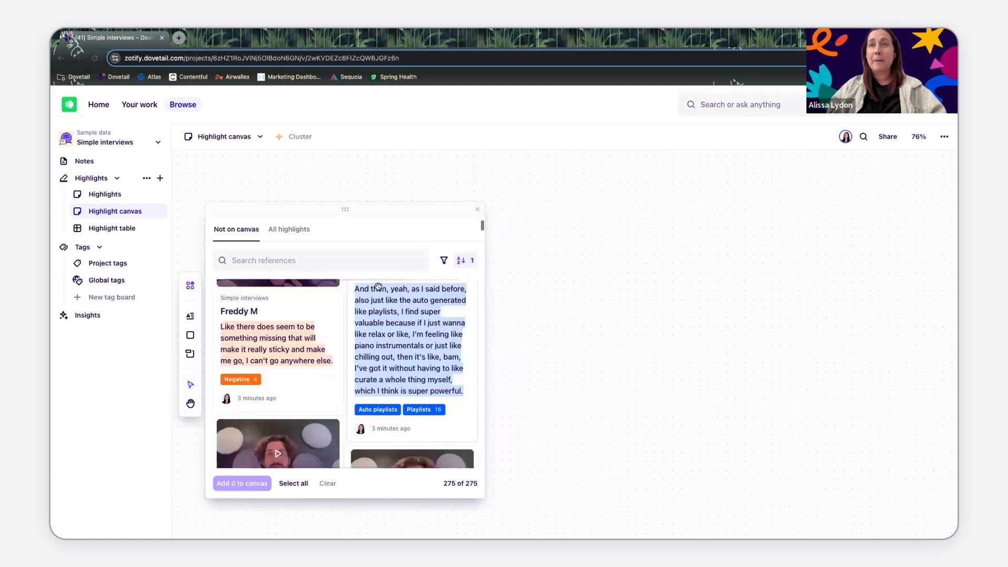
scroll(379, 287, down, 1)
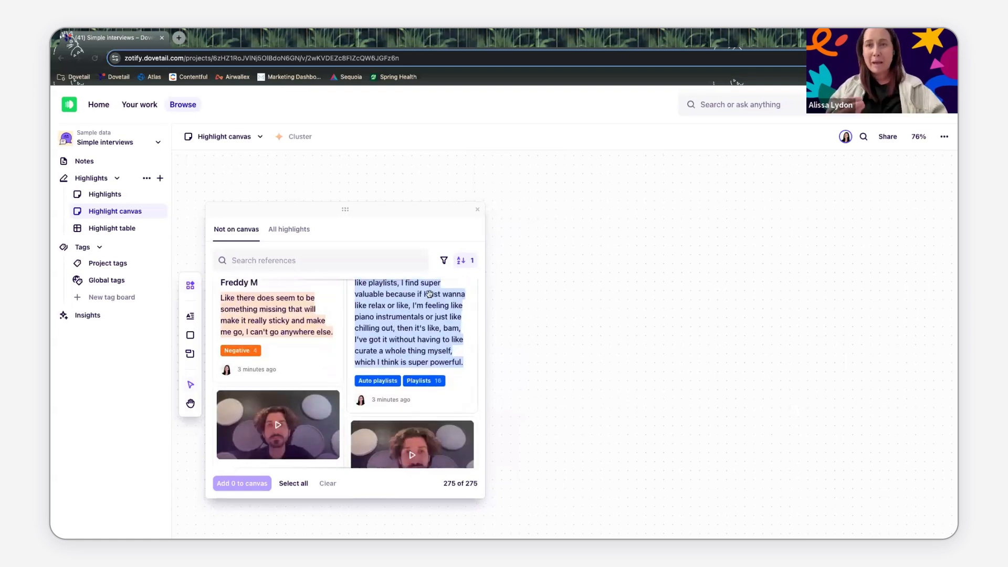
scroll(436, 287, up, 10)
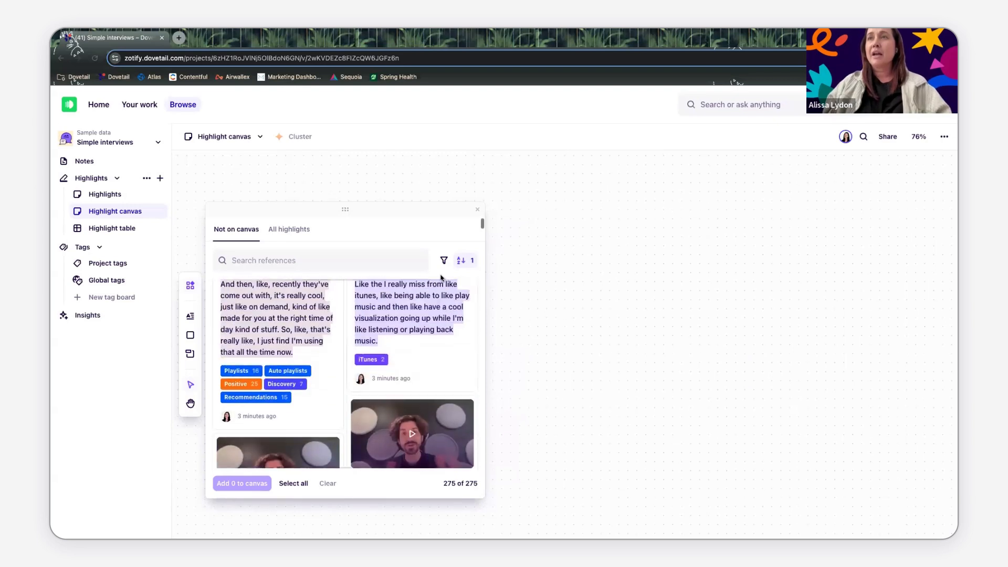
click(445, 261)
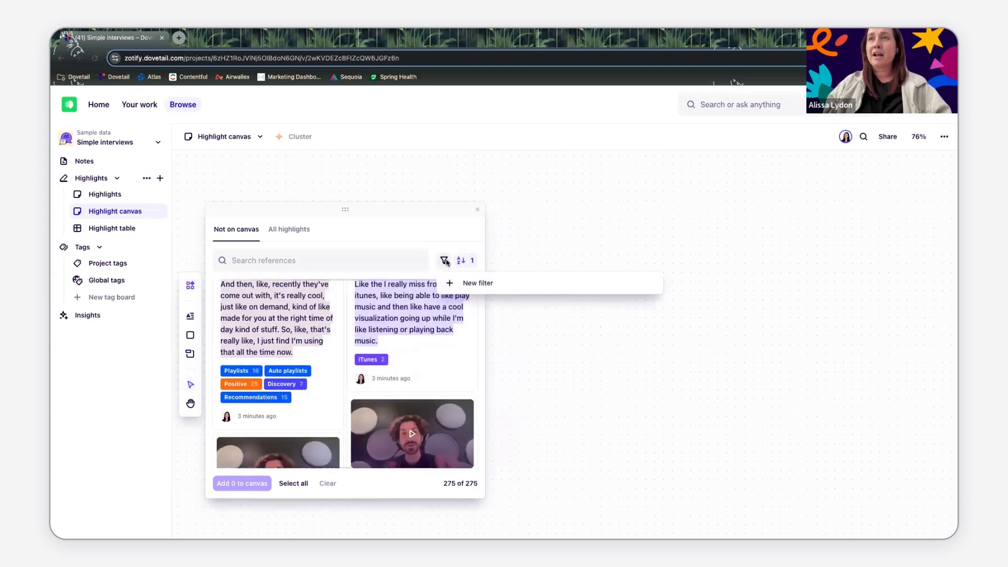
click(478, 284)
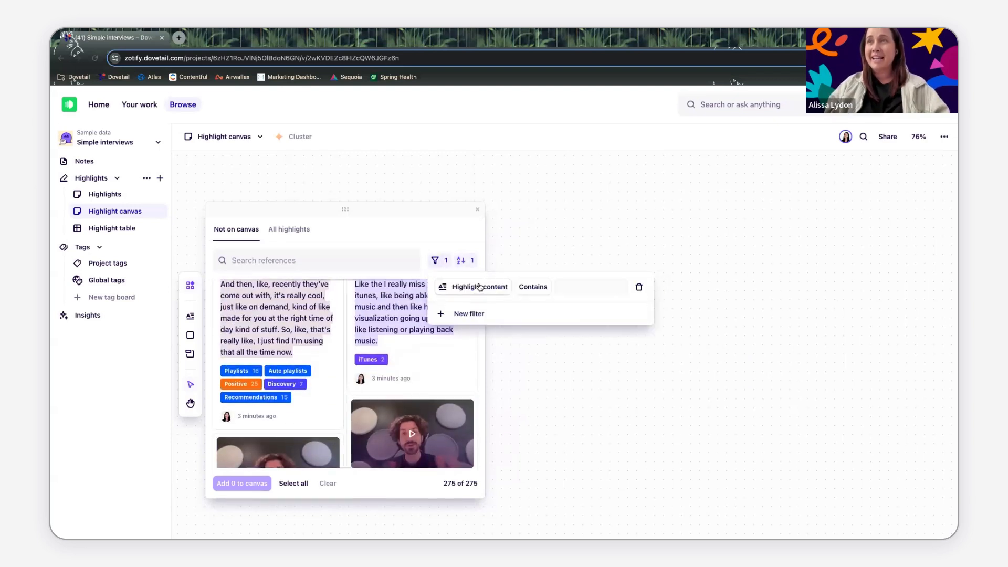
click(482, 293)
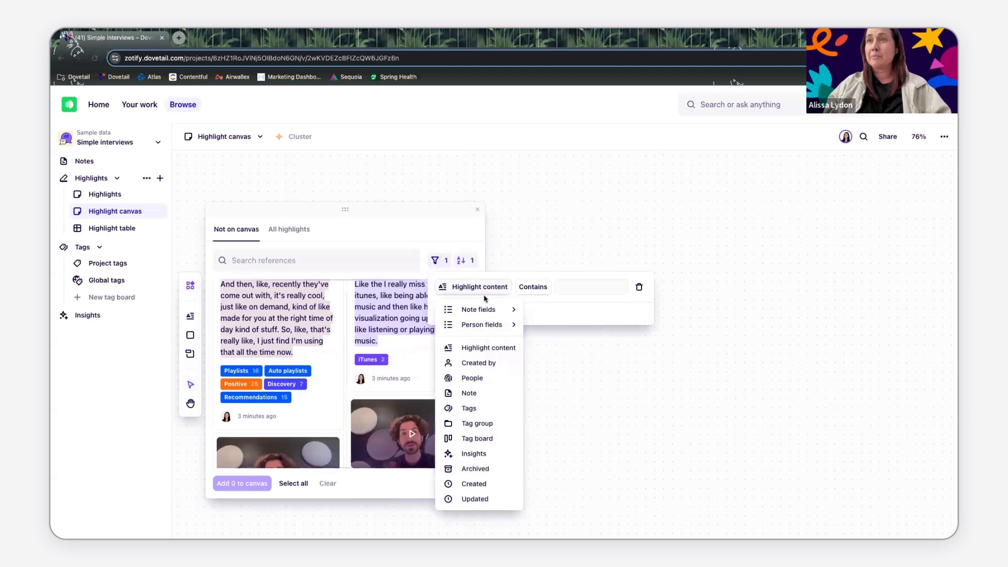
click(491, 414)
click(570, 288)
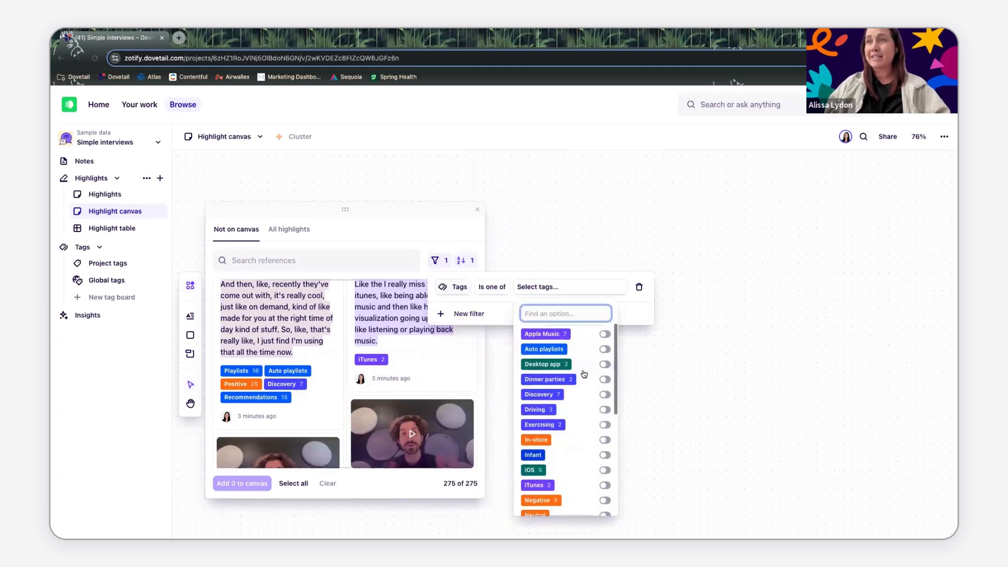
- Review the other fields available for the filter, including the note fields, and leave the filter on Tags
click(458, 287)
click(461, 288)
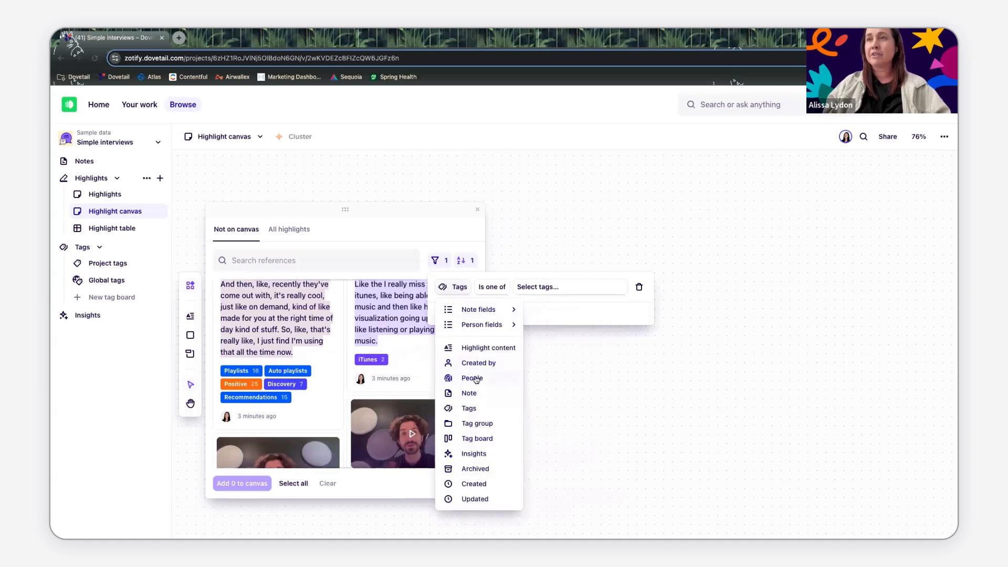
mouse_move(486, 312)
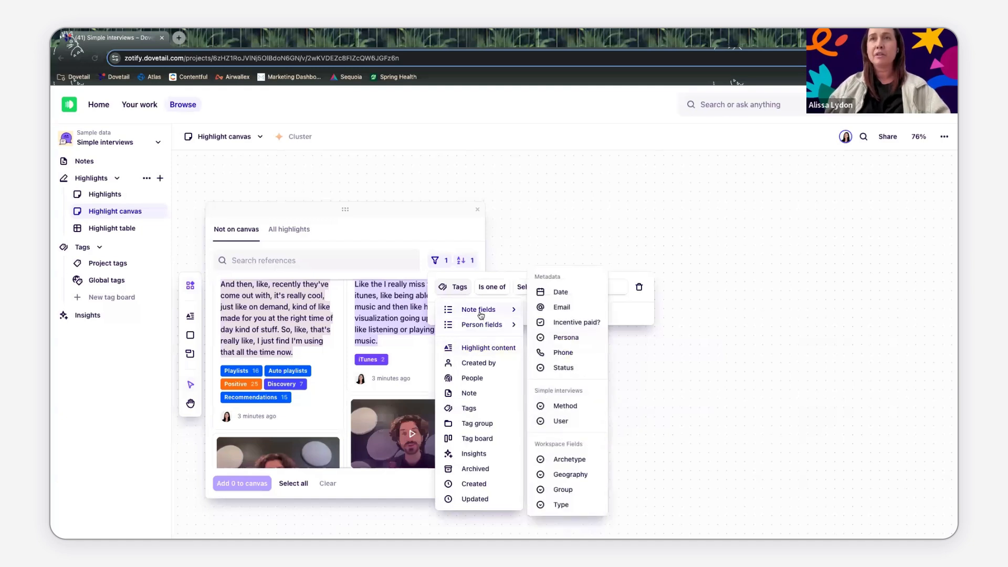
click(334, 233)
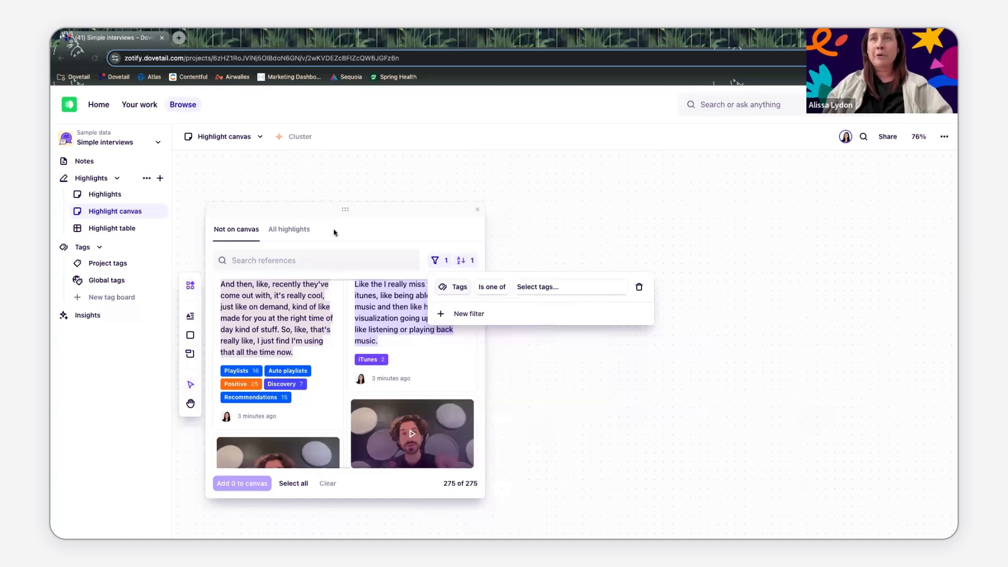
- Select all the highlights not yet on the canvas and add them to the Highlight canvas
click(290, 488)
click(292, 488)
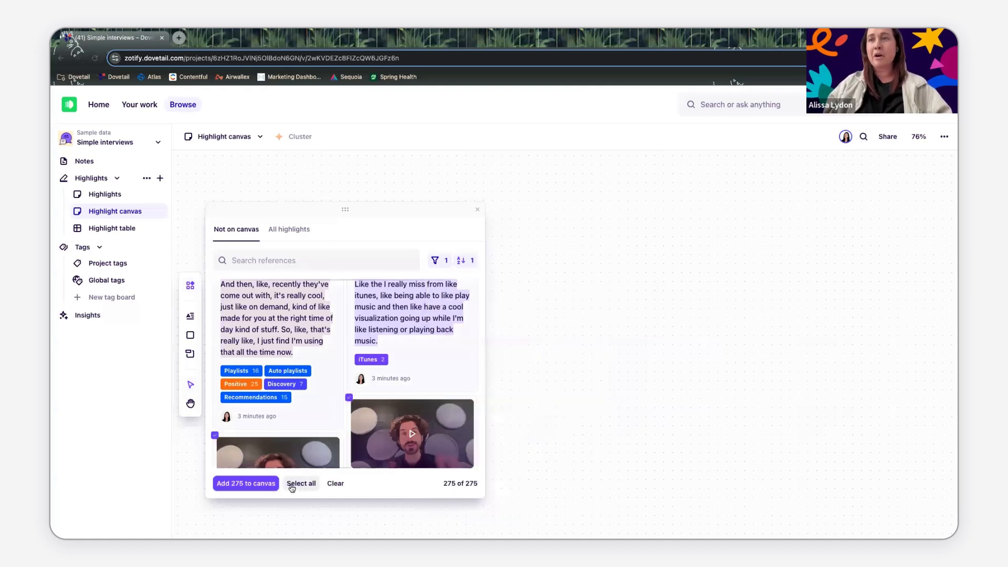
click(239, 486)
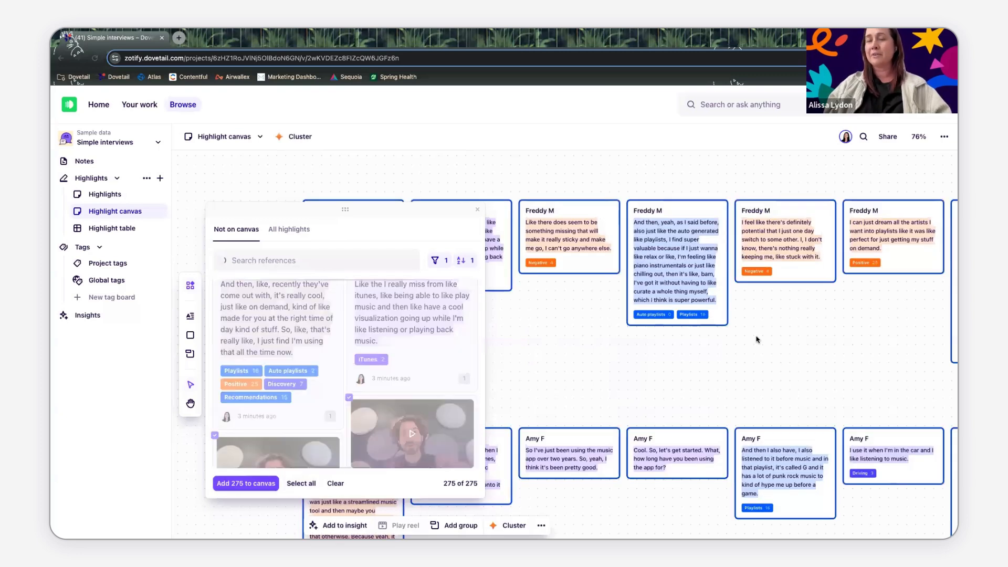
- Cluster the highlights on the canvas by Themes and close the highlight picker
scroll(749, 339, down, 5)
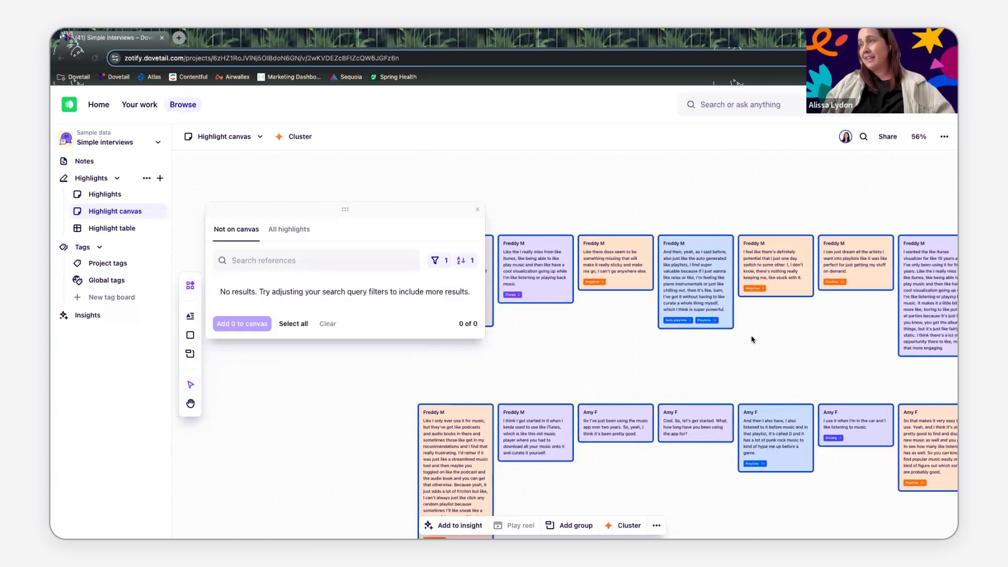
scroll(750, 339, down, 3)
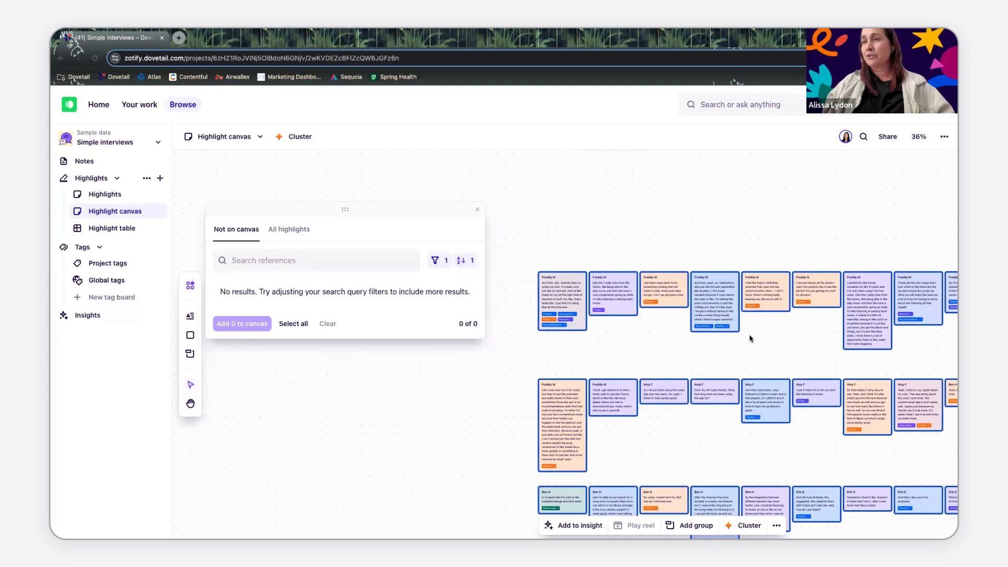
scroll(625, 259, right, 1)
scroll(684, 265, left, 1)
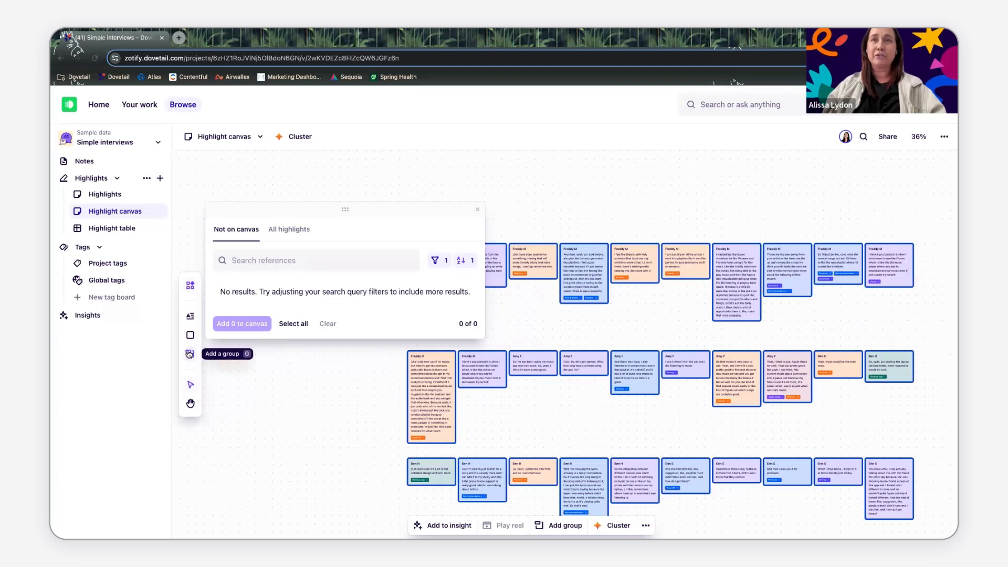
scroll(499, 394, right, 1)
scroll(581, 402, down, 2)
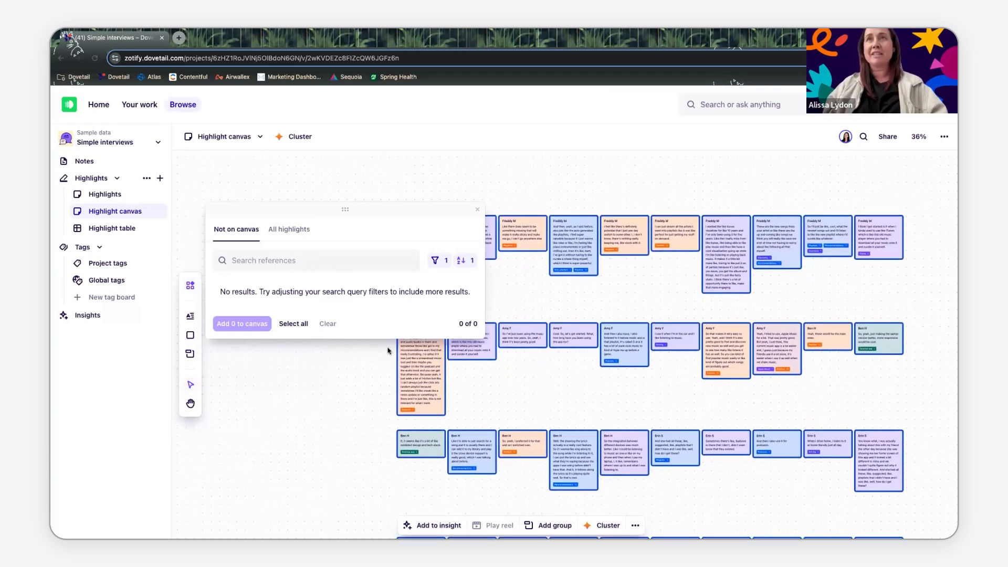
click(302, 138)
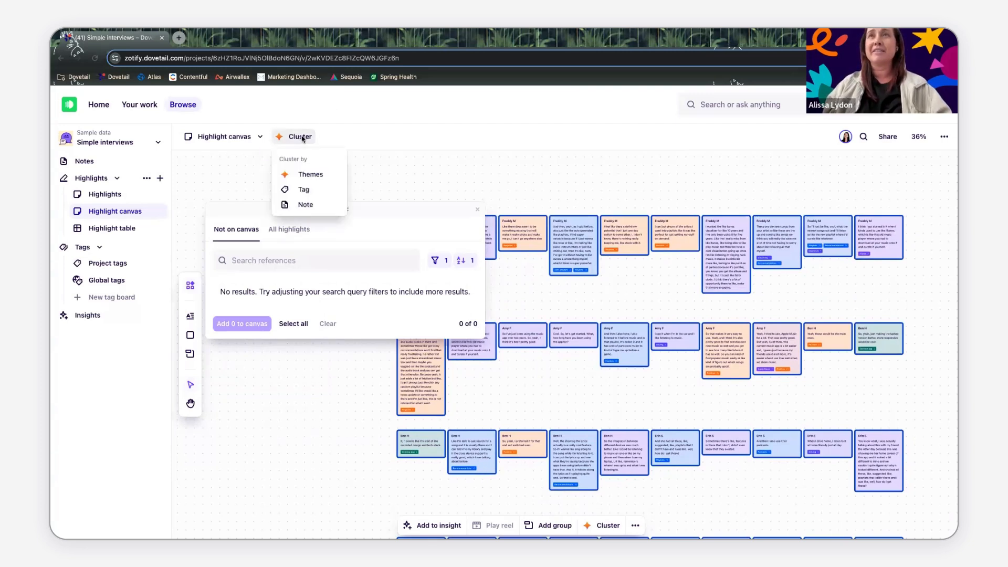
click(311, 175)
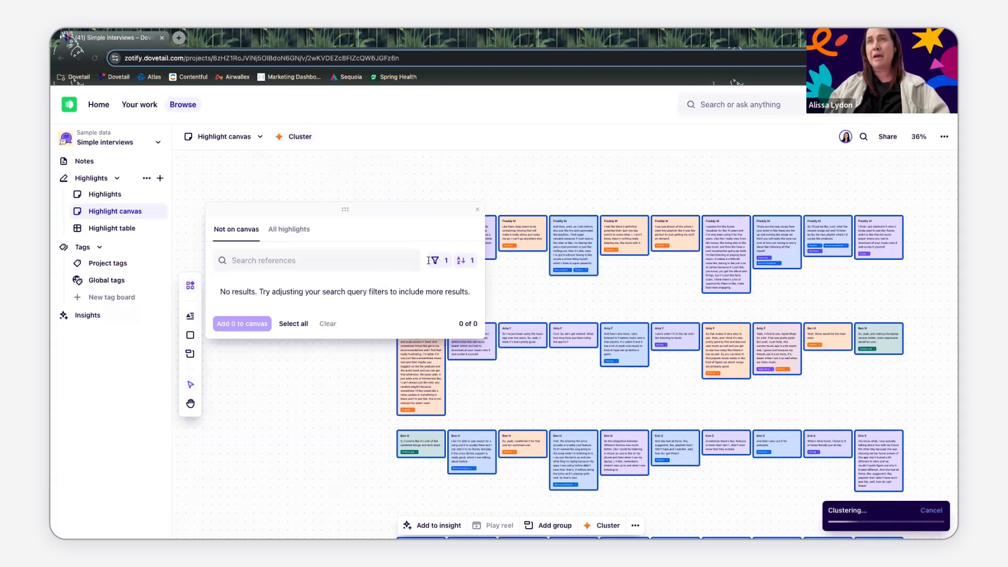
click(478, 210)
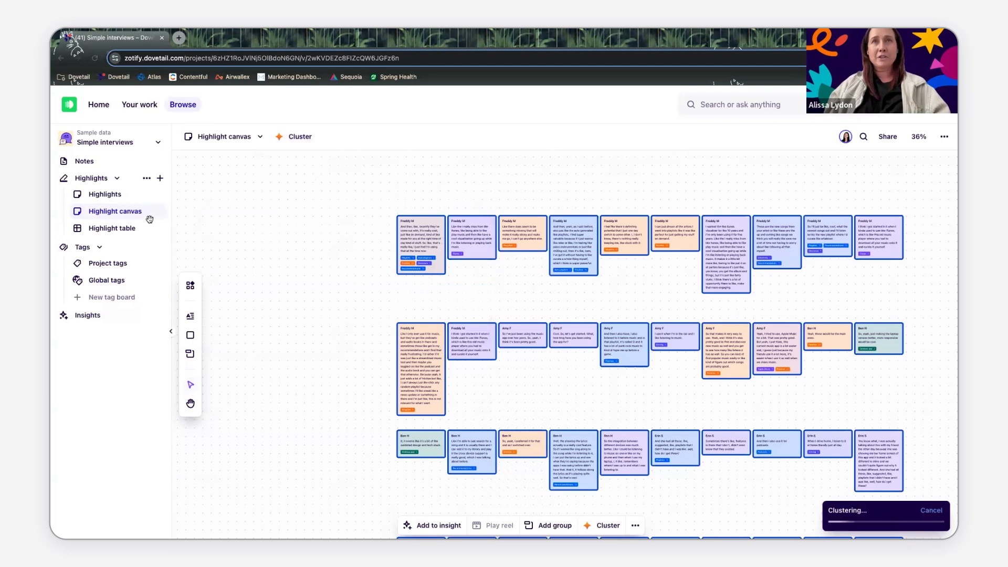
- Open the Highlight table and look over its rows and columns, from title and content through tags, insights and note fields
click(128, 228)
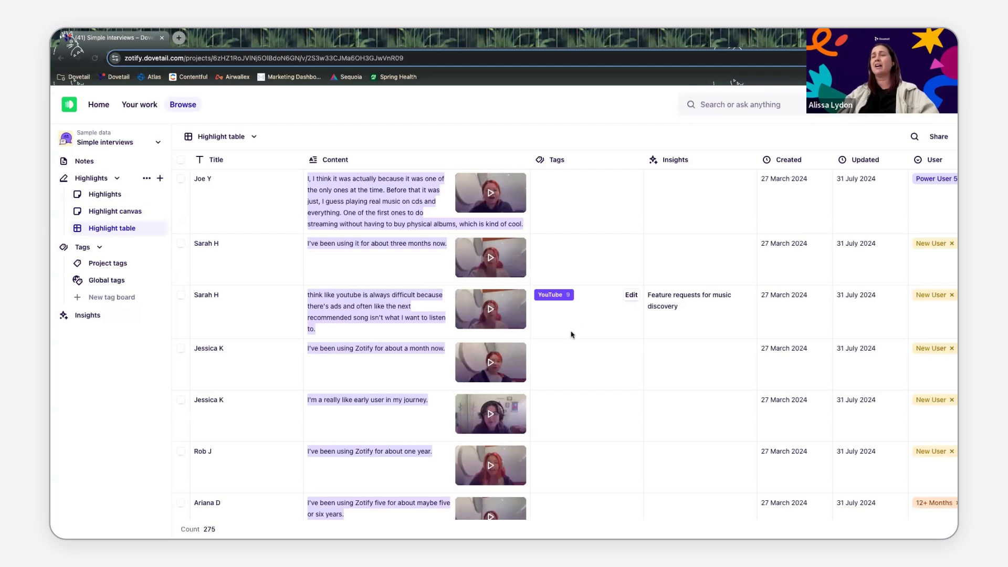
scroll(572, 334, down, 3)
scroll(572, 335, up, 3)
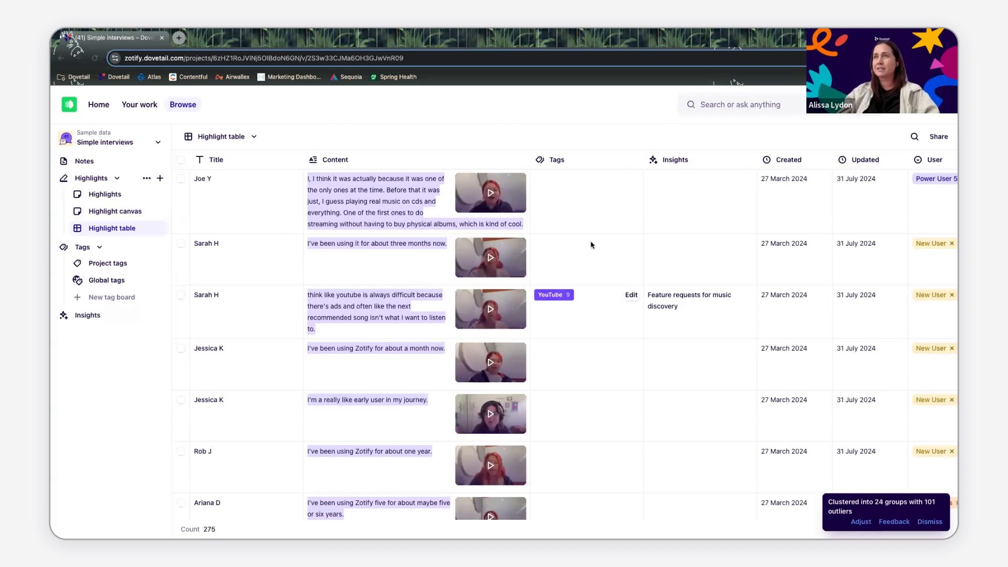
scroll(581, 213, right, 2)
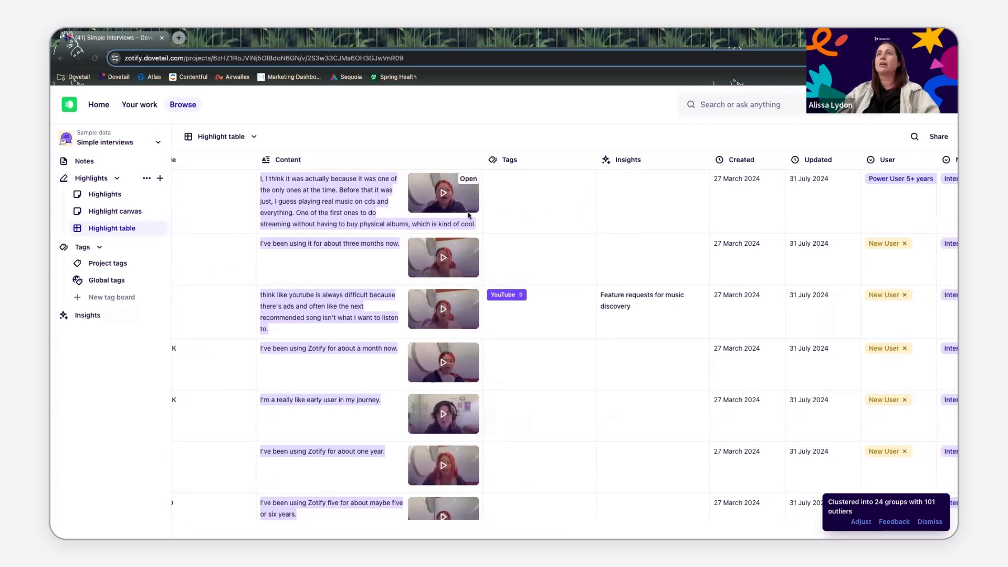
scroll(531, 210, right, 3)
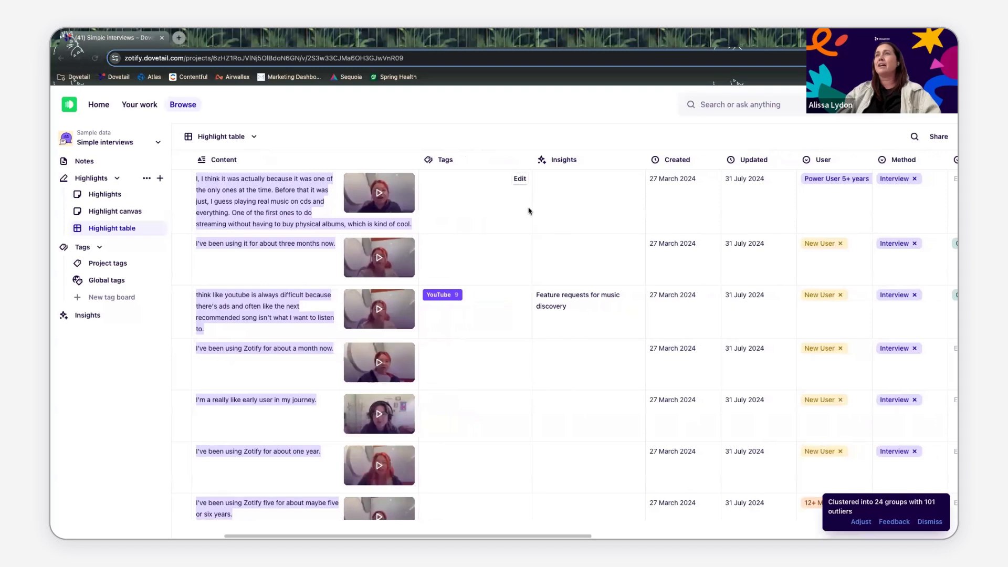
scroll(604, 214, right, 5)
scroll(605, 214, right, 12)
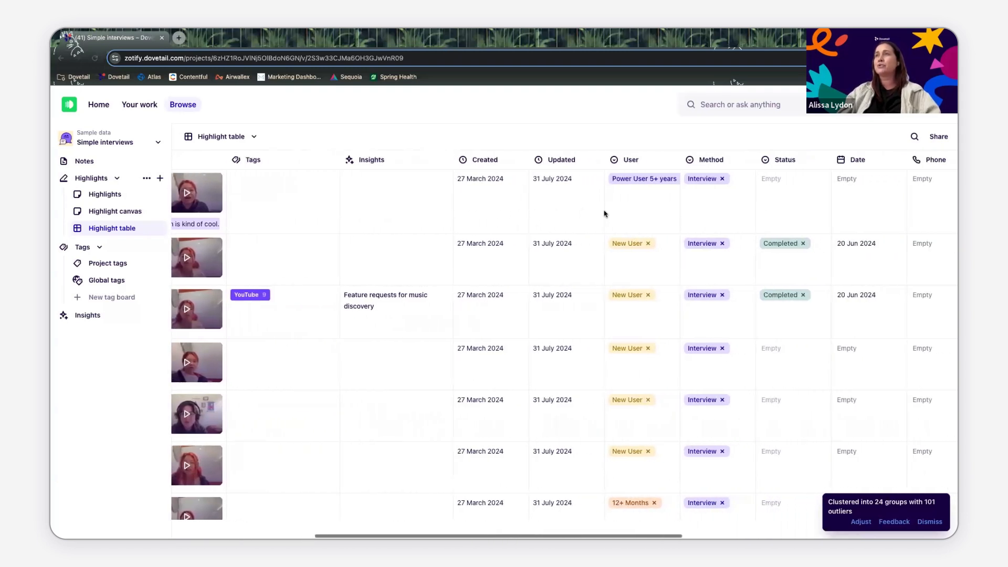
scroll(605, 214, right, 3)
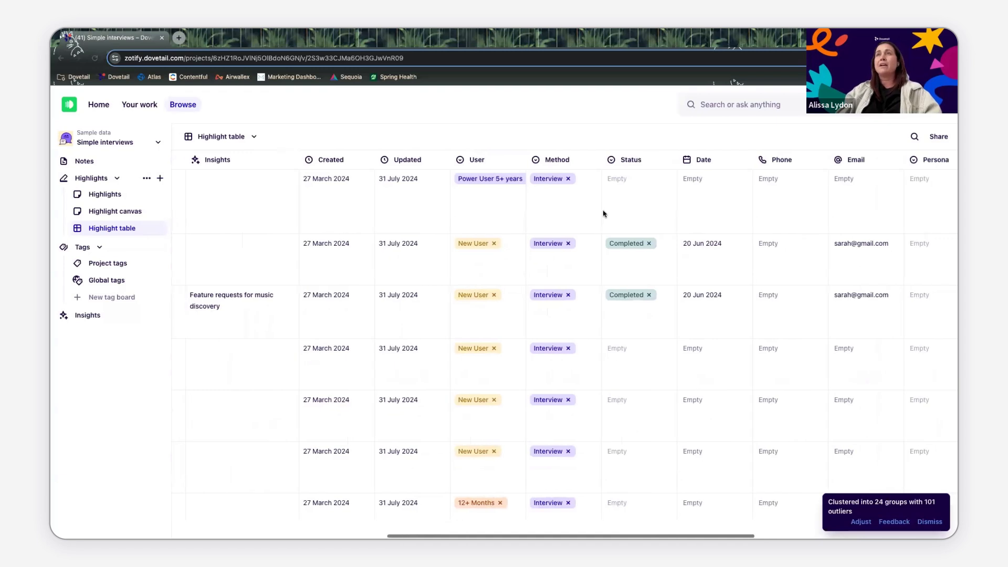
scroll(605, 213, left, 3)
scroll(604, 213, left, 3)
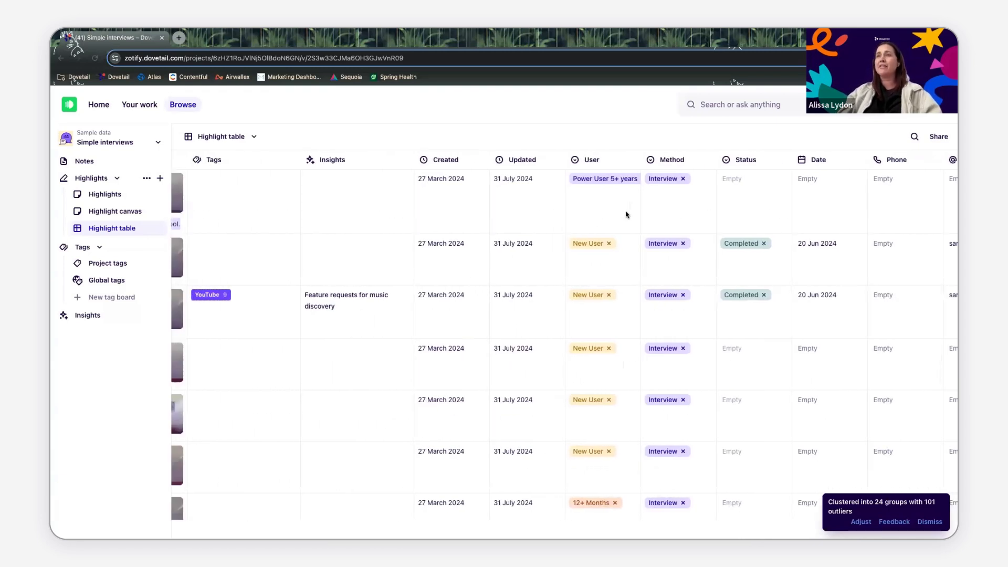
scroll(655, 278, left, 3)
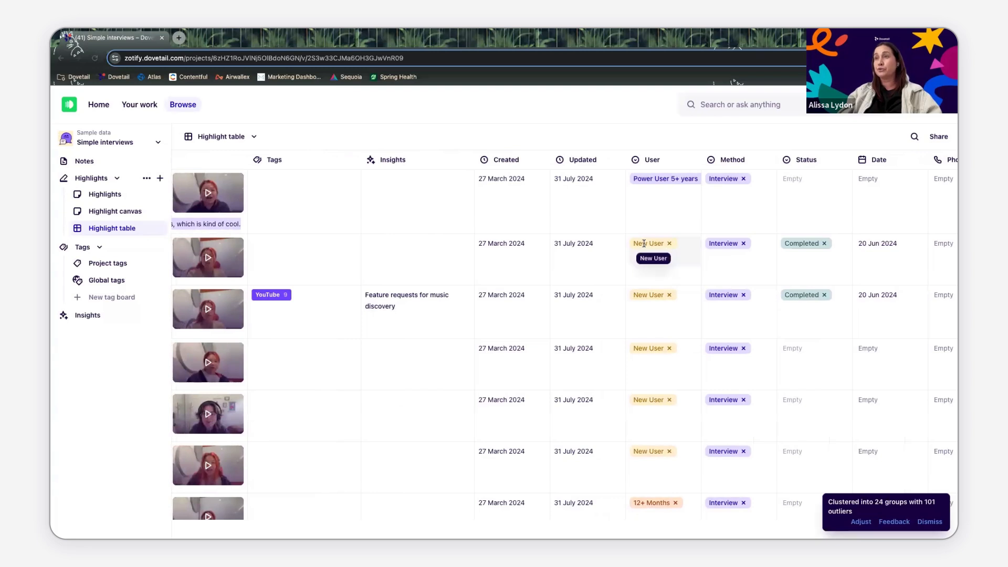
scroll(368, 302, left, 2)
scroll(336, 296, left, 3)
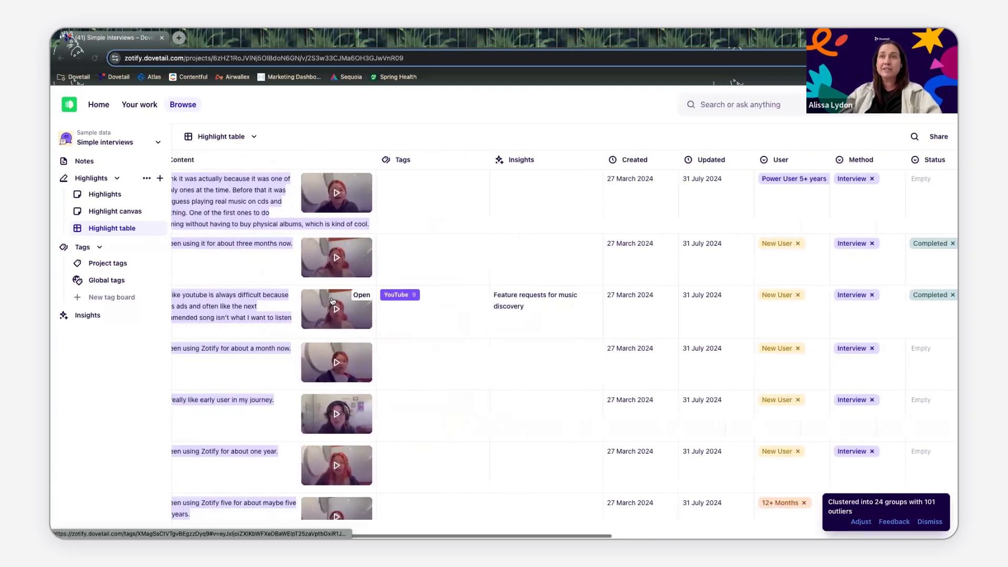
scroll(256, 176, left, 6)
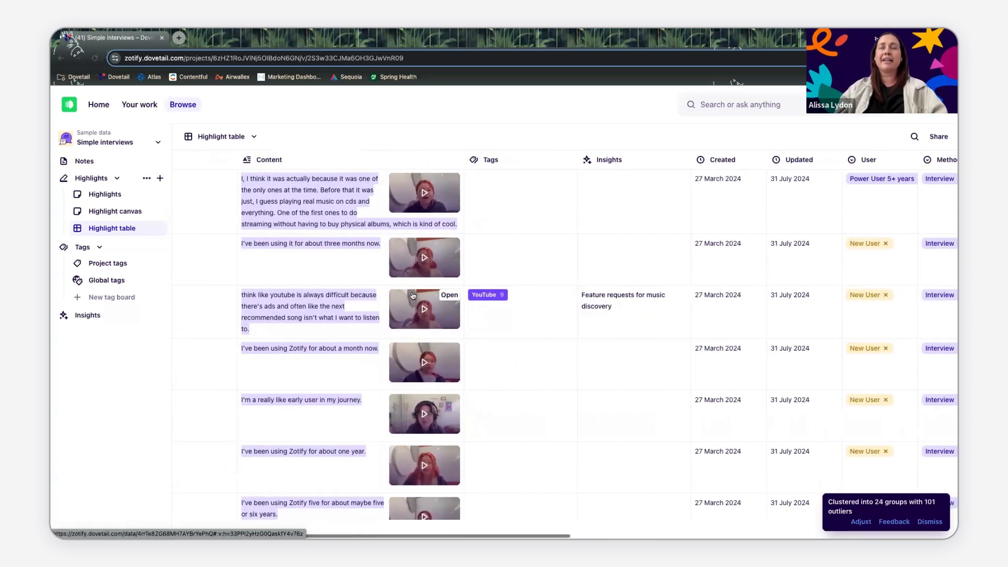
- Filter the Highlight table to highlights whose Tags field is one of YouTube
click(249, 138)
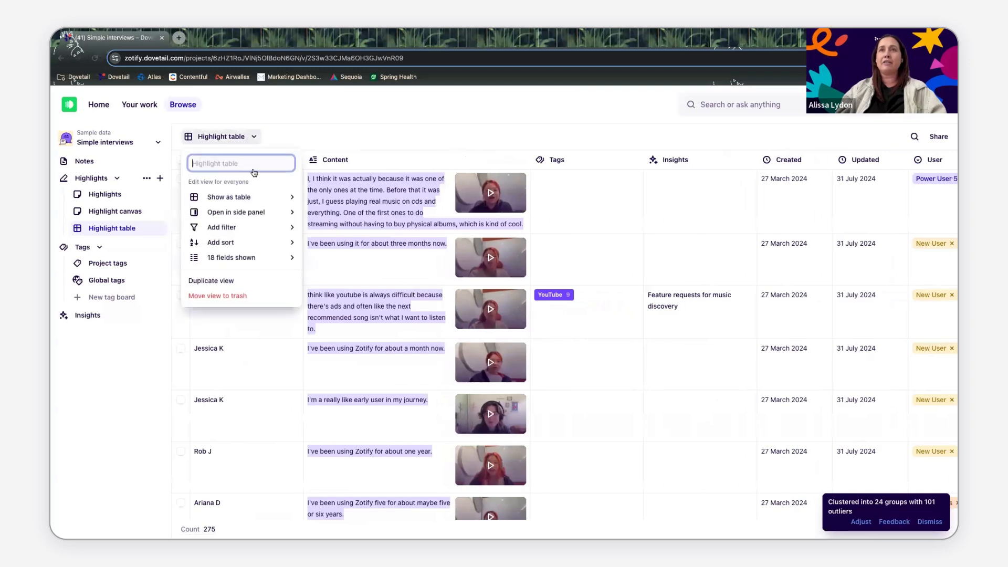
mouse_move(264, 227)
click(326, 235)
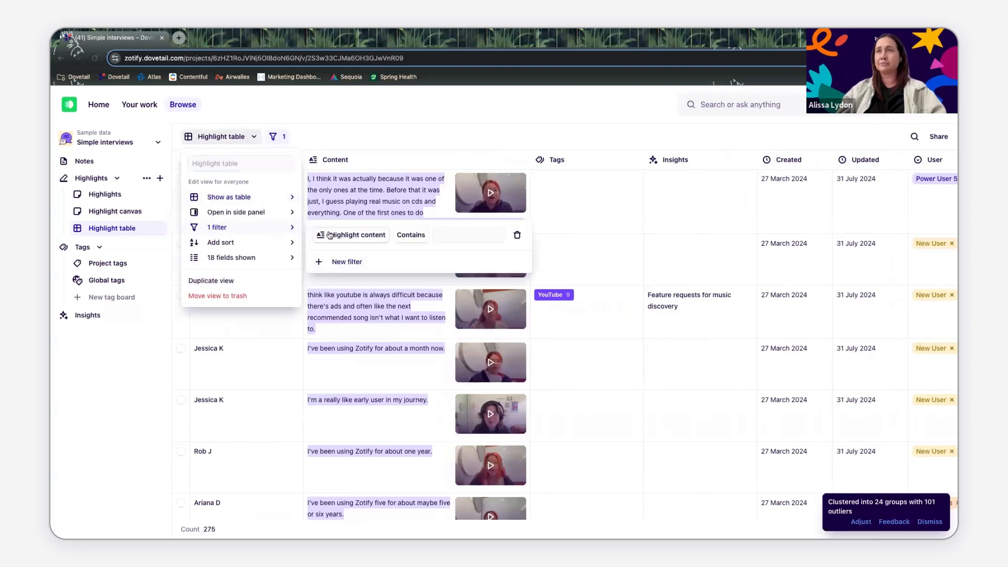
click(364, 236)
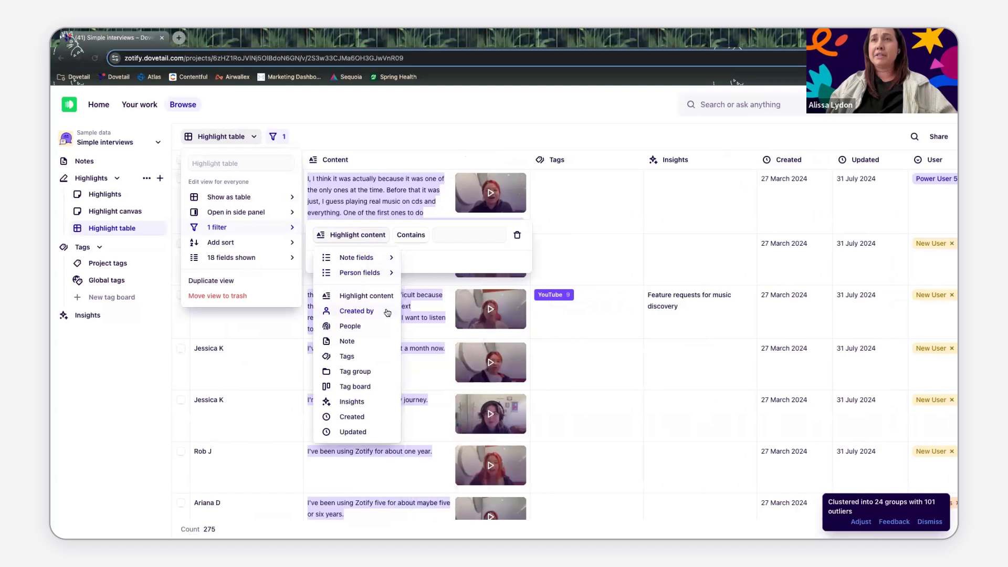
click(374, 356)
click(440, 237)
text(you)
click(478, 310)
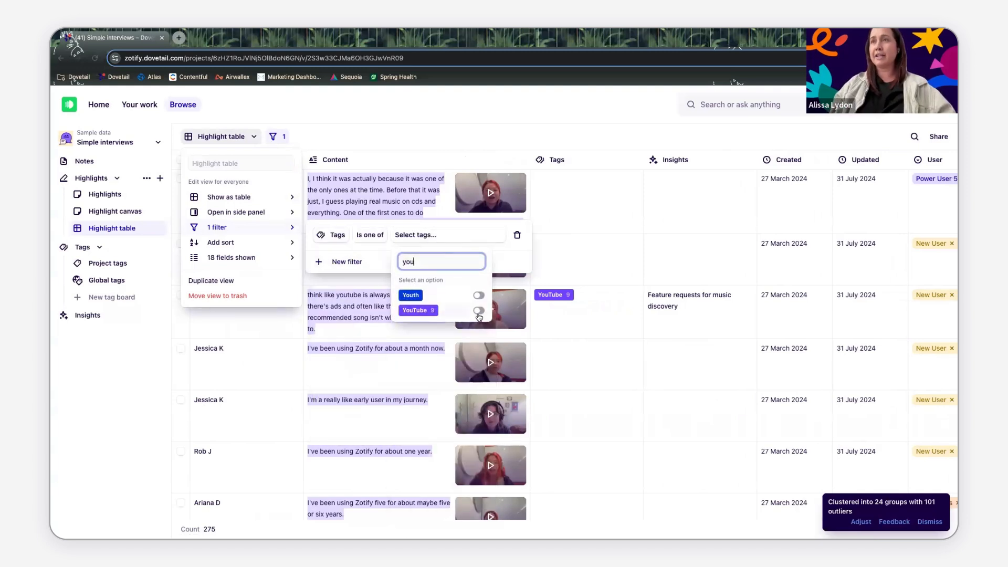
- Add a second filter that keeps only highlights whose User note field is one of New User
click(344, 269)
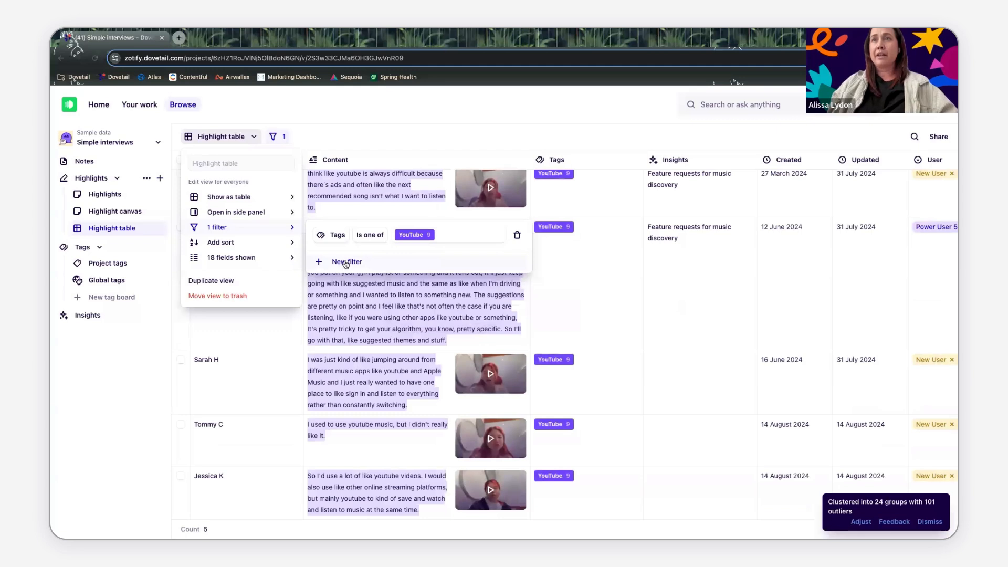
click(346, 263)
click(355, 266)
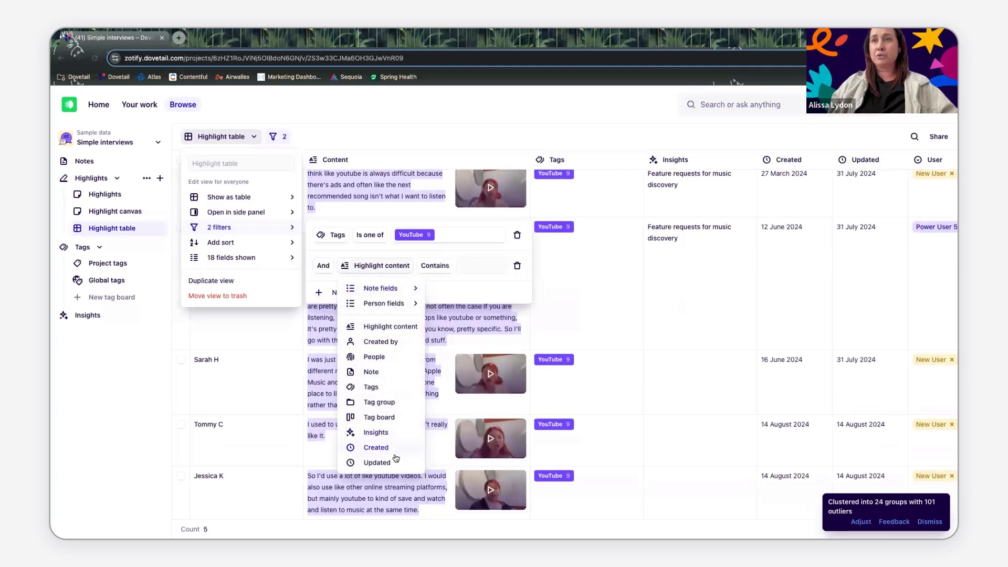
mouse_move(387, 305)
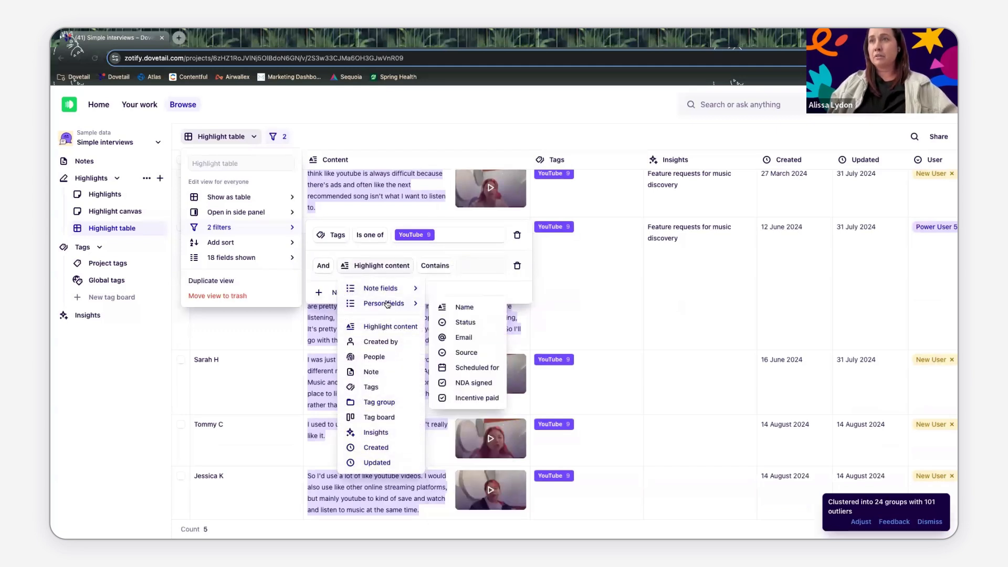
mouse_move(396, 288)
click(460, 422)
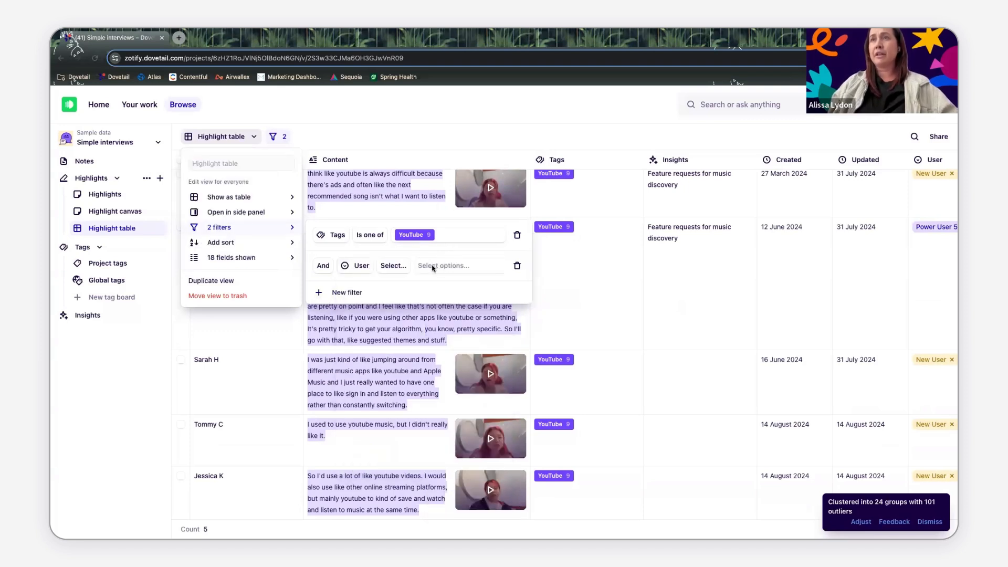
click(389, 268)
click(394, 291)
click(451, 268)
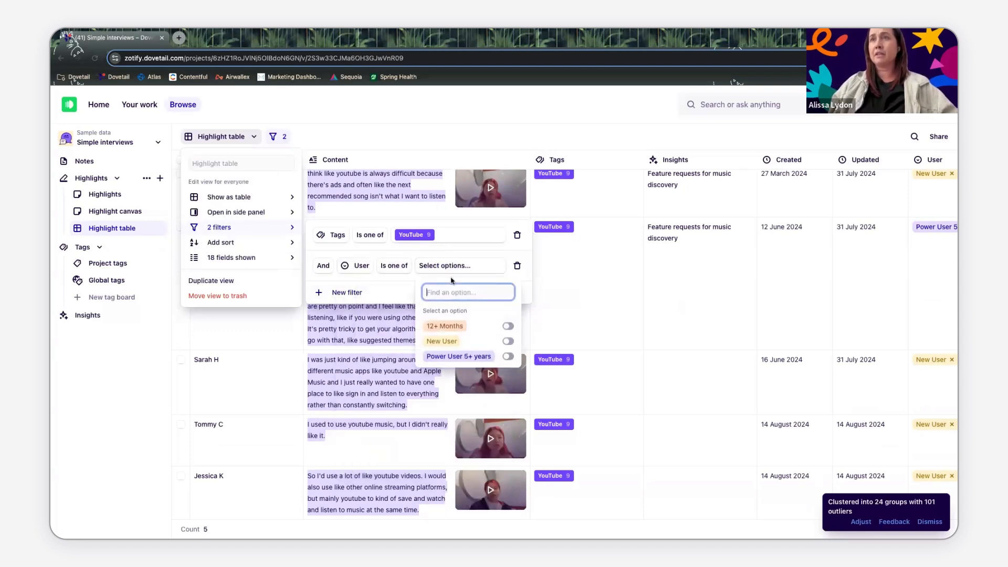
click(503, 341)
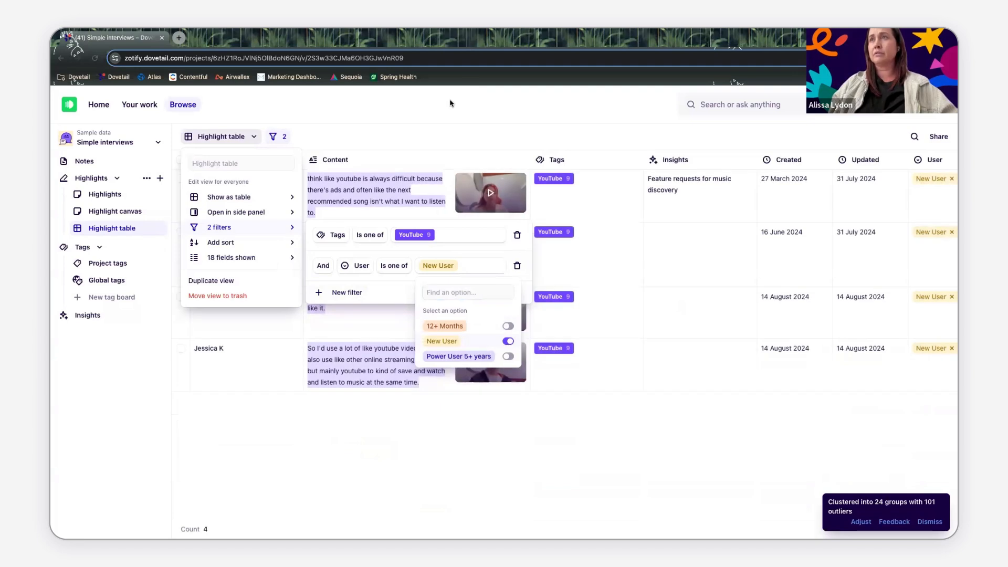
click(459, 139)
click(469, 139)
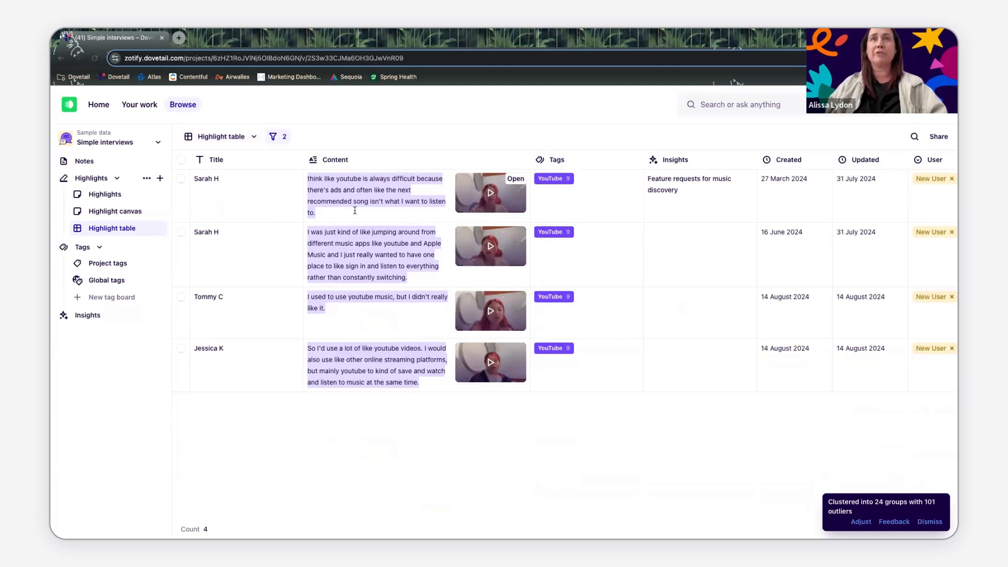
- Build a reel from all the filtered highlights and move its third clip to the first position
click(181, 160)
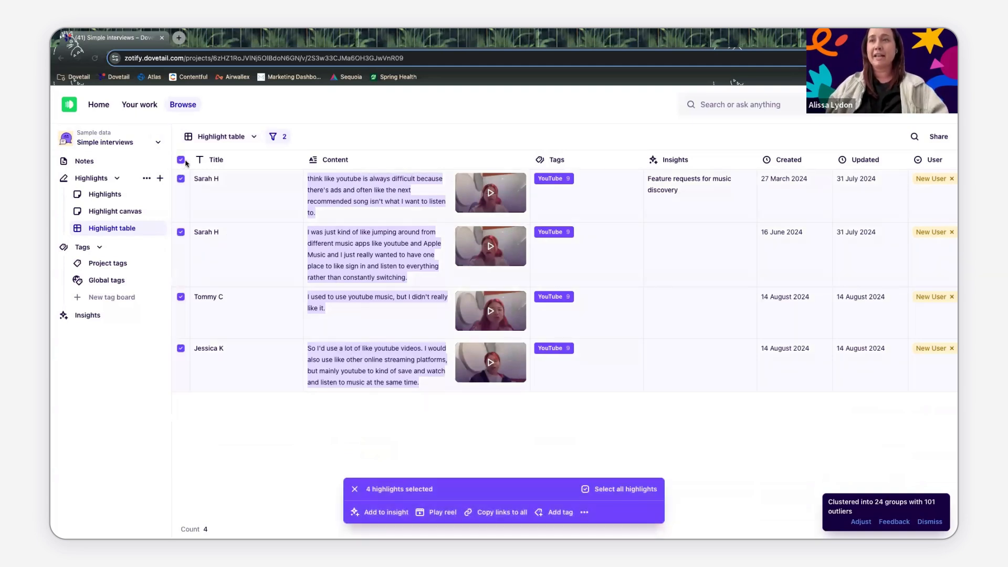
click(443, 512)
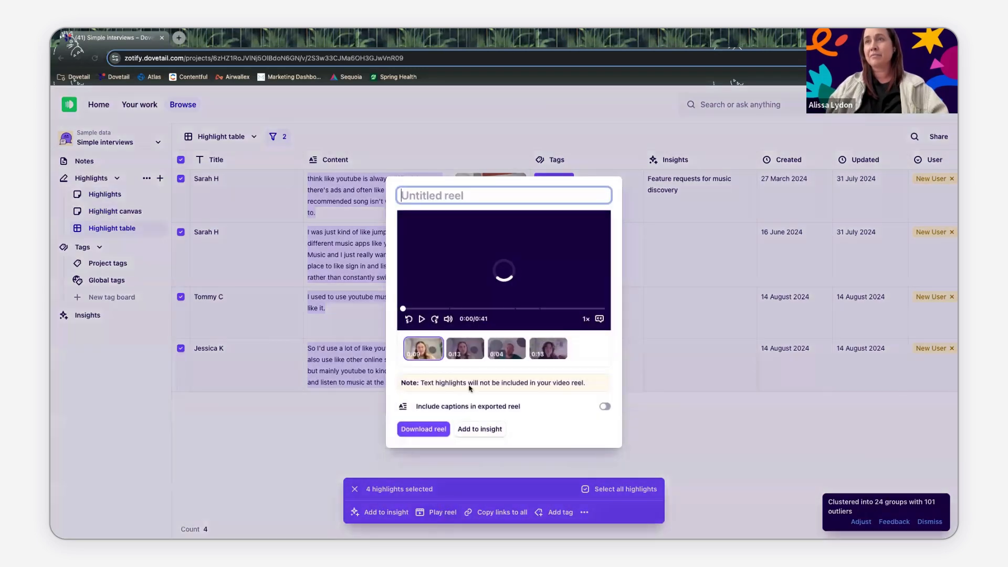
drag(508, 355, 415, 353)
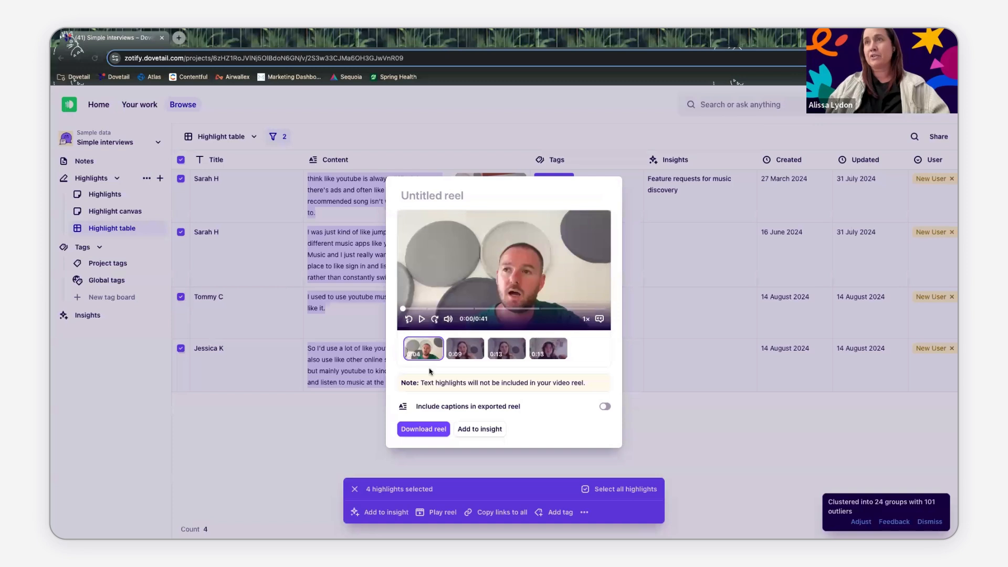
- Play the reel into its second clip, pause it and close the reel
click(422, 319)
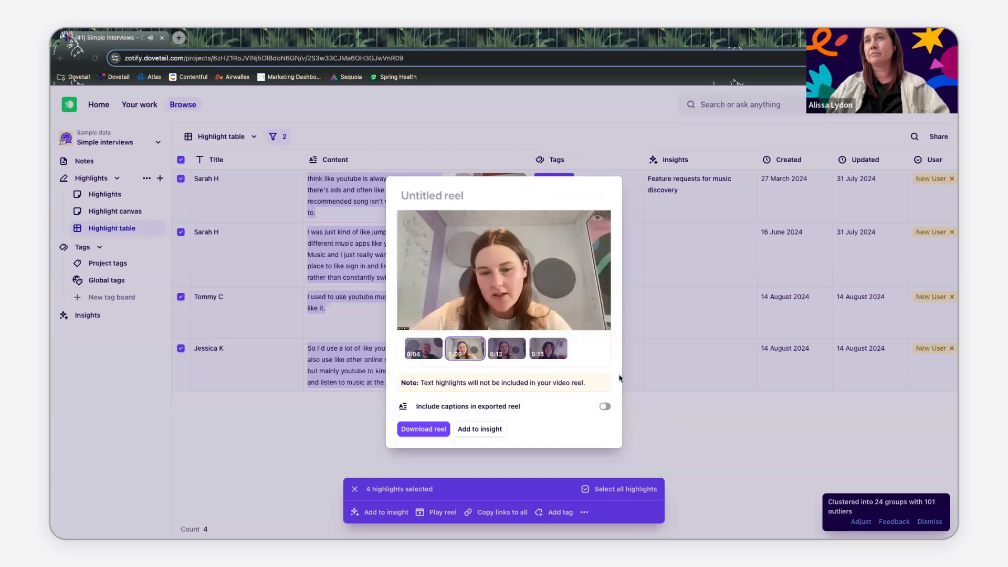
click(422, 320)
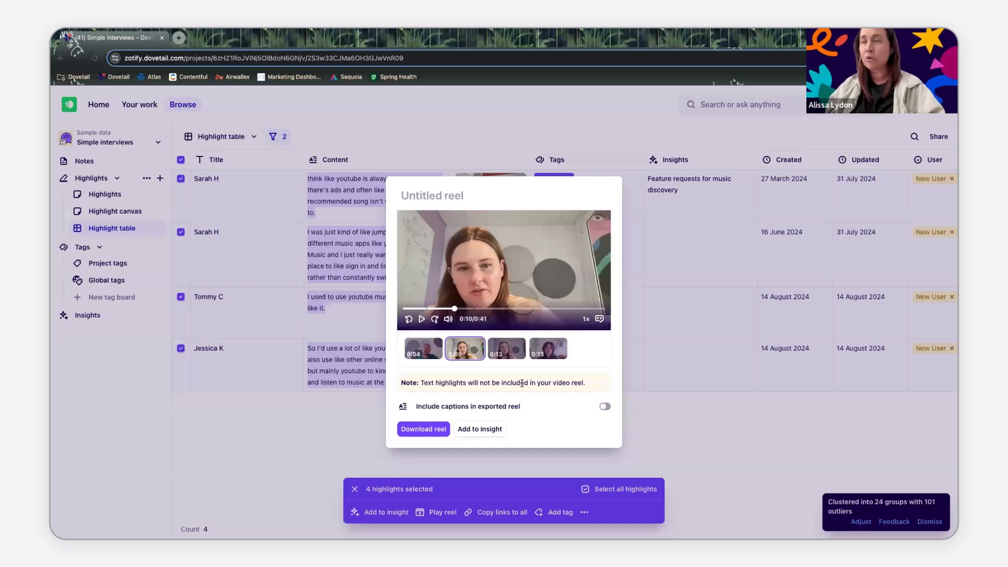
click(674, 423)
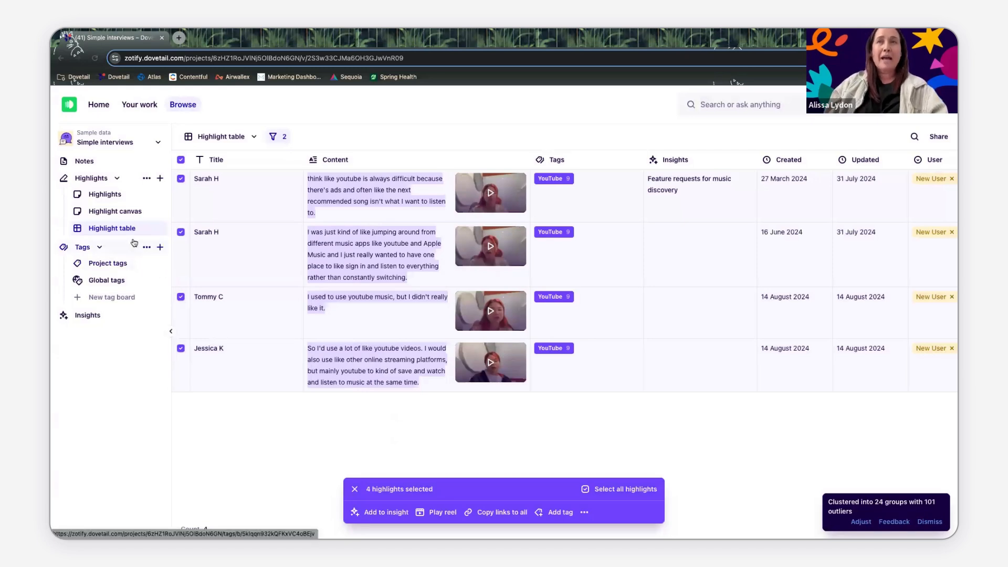
- Open the Highlight canvas and look over the clustered theme groups across the whole canvas
click(107, 213)
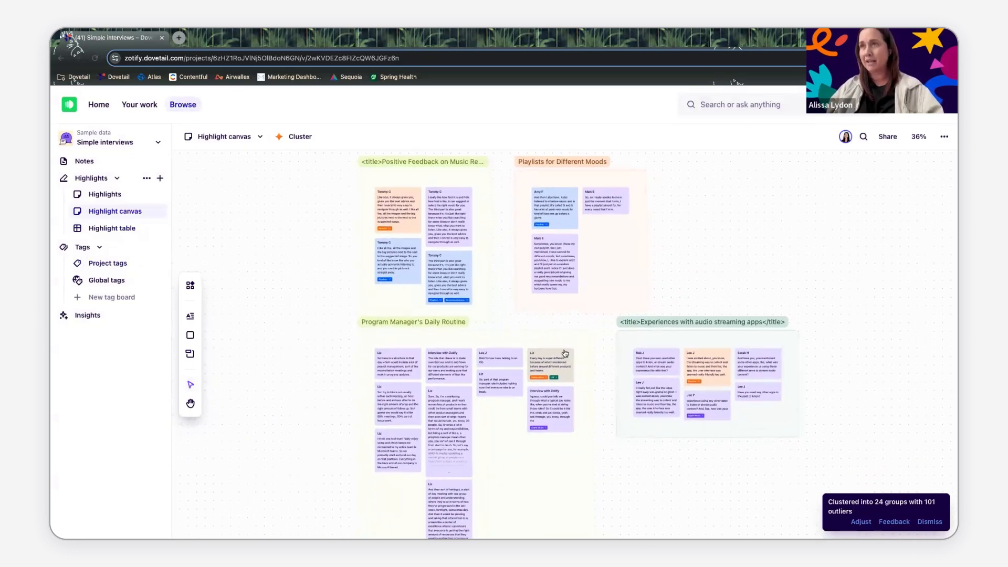
scroll(565, 352, down, 5)
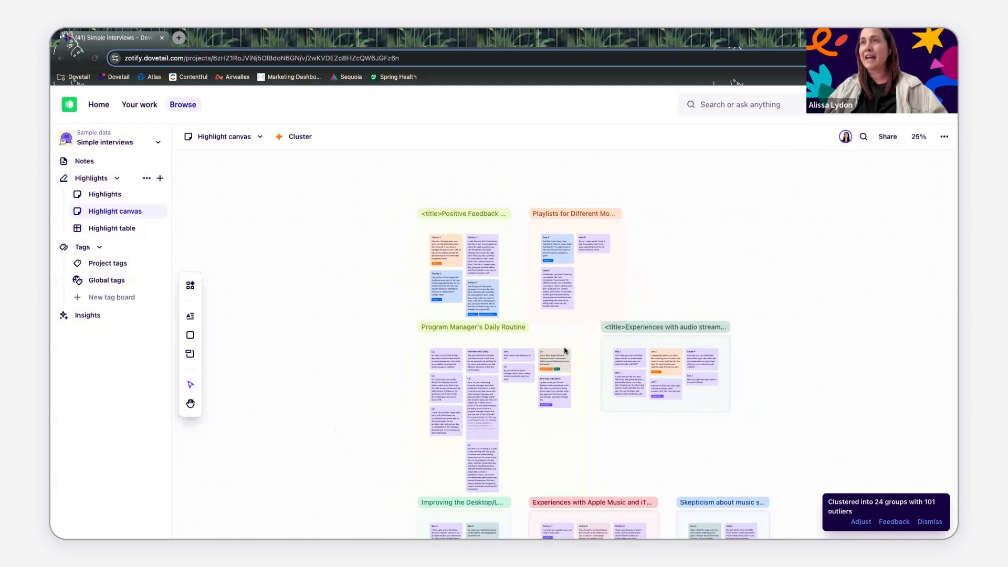
scroll(564, 349, down, 4)
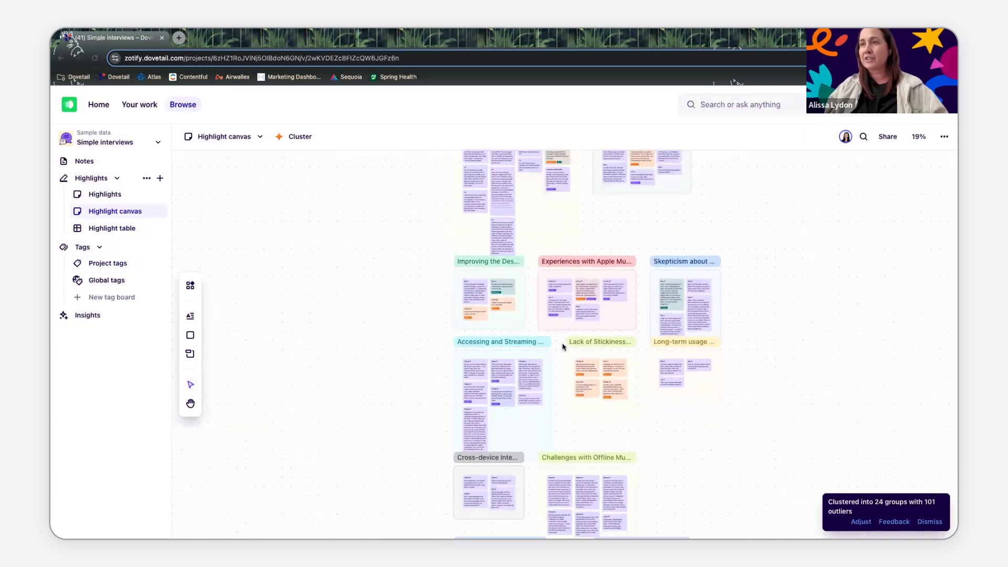
scroll(564, 347, down, 3)
scroll(563, 345, down, 10)
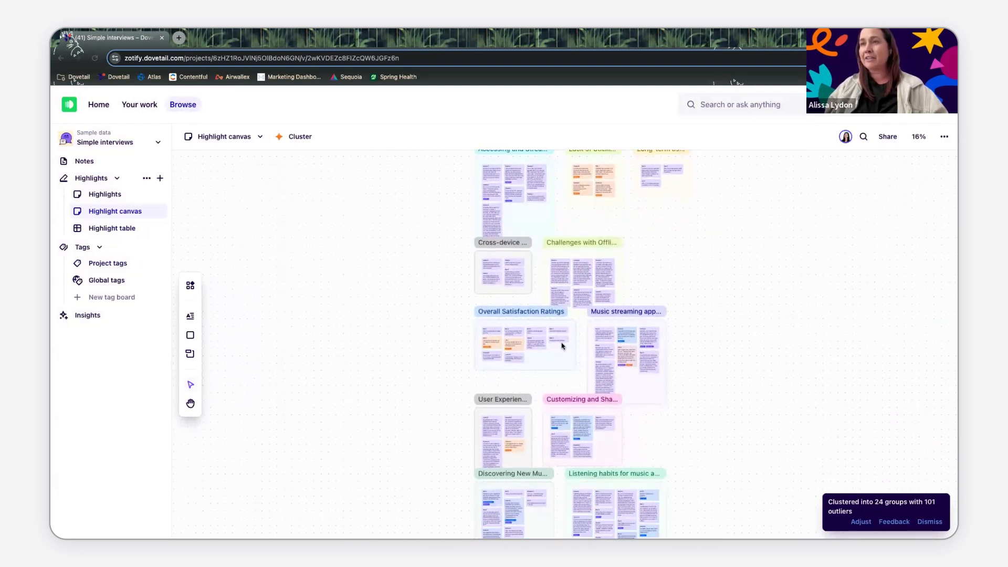
scroll(561, 344, down, 8)
scroll(560, 347, up, 5)
scroll(559, 348, up, 8)
scroll(559, 348, up, 2)
scroll(560, 348, up, 2)
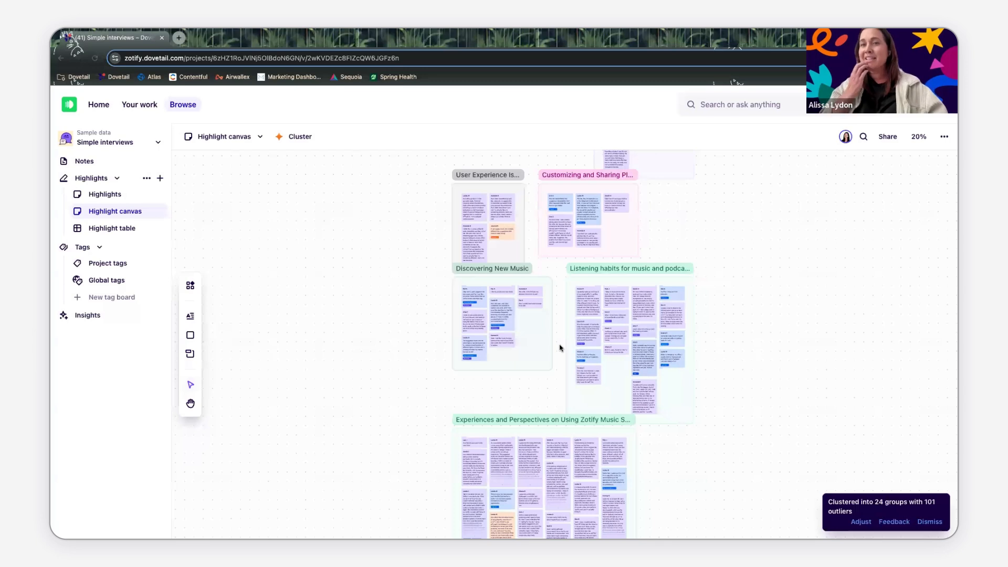
scroll(597, 358, up, 5)
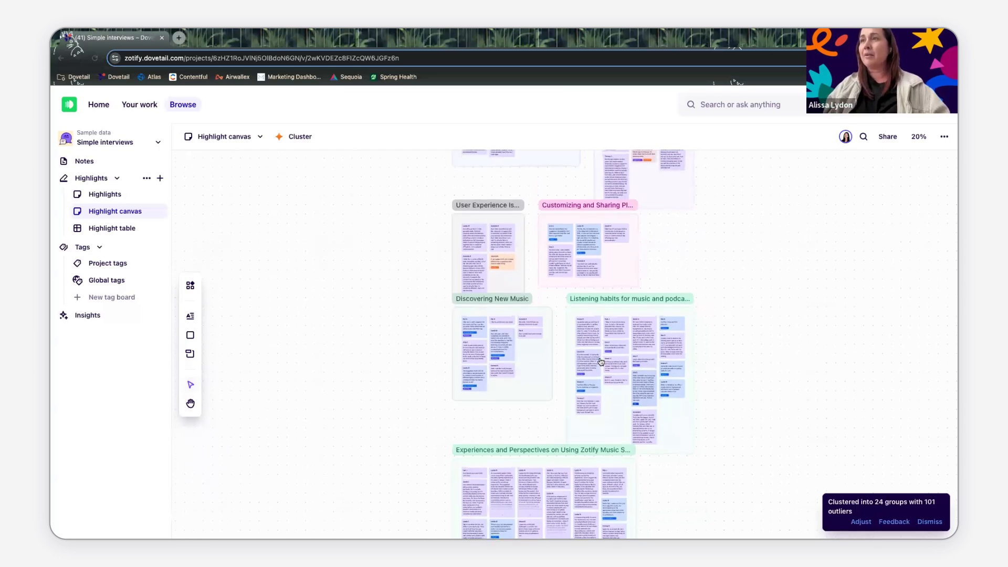
scroll(597, 358, up, 5)
scroll(597, 358, right, 2)
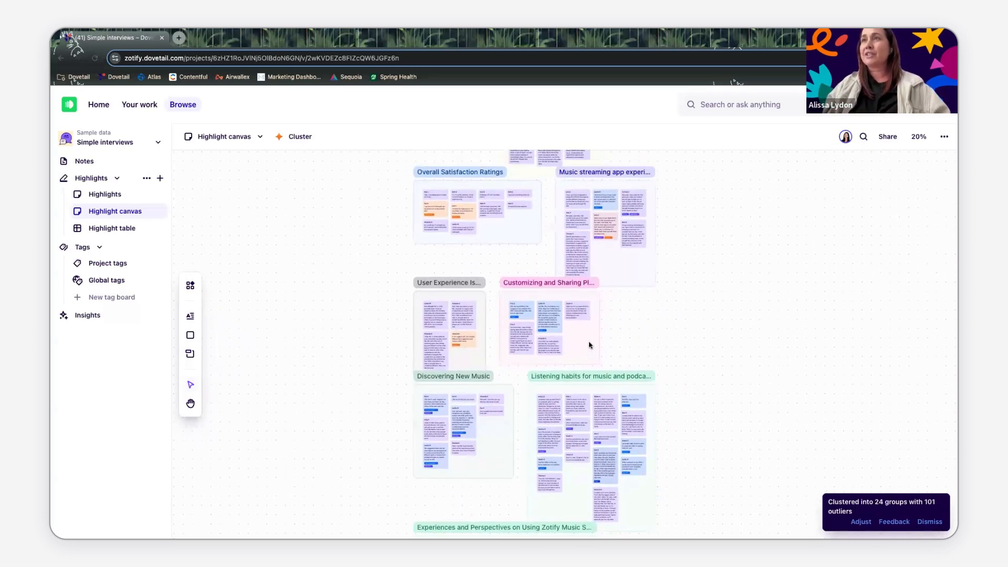
scroll(676, 401, down, 8)
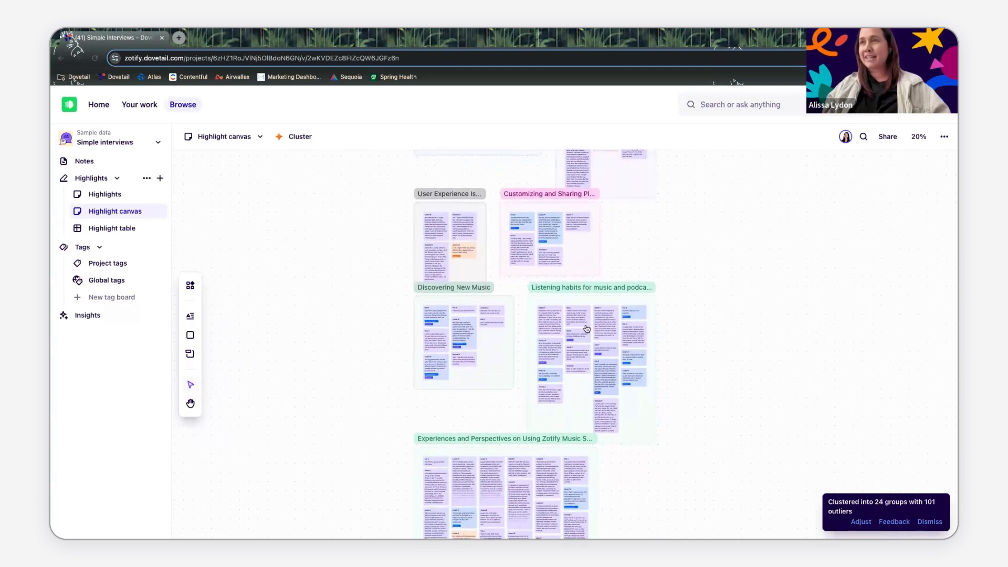
- Select the "Listening habits for music and podcasts during commutes and work" group on the canvas and briefly preview its reel
click(614, 350)
scroll(609, 351, up, 5)
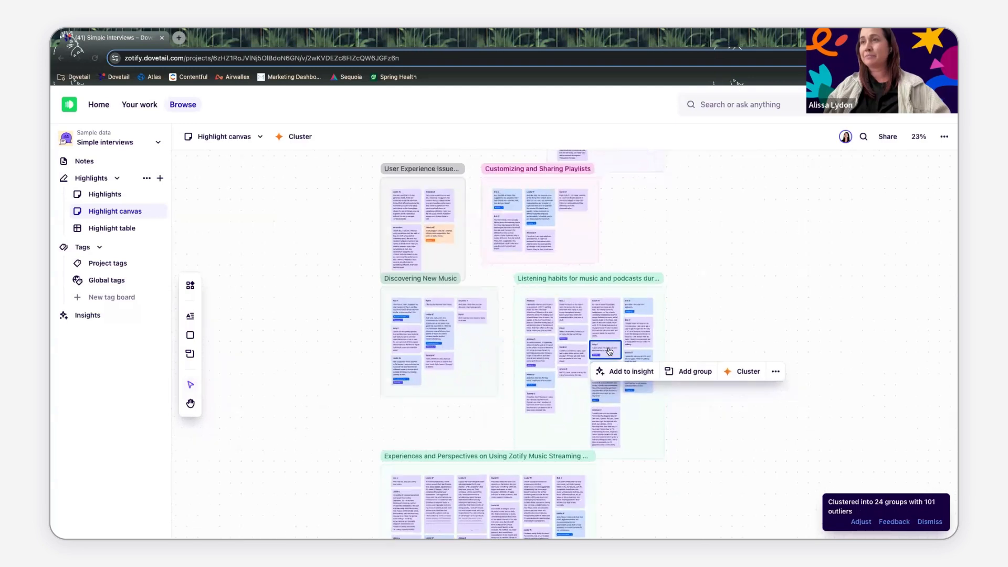
scroll(608, 351, up, 5)
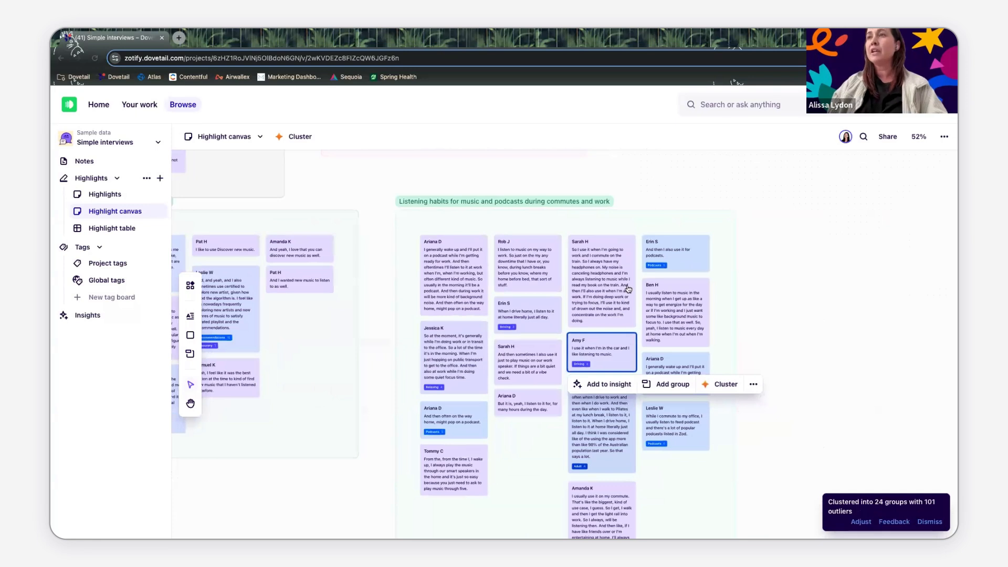
click(492, 203)
scroll(615, 387, down, 2)
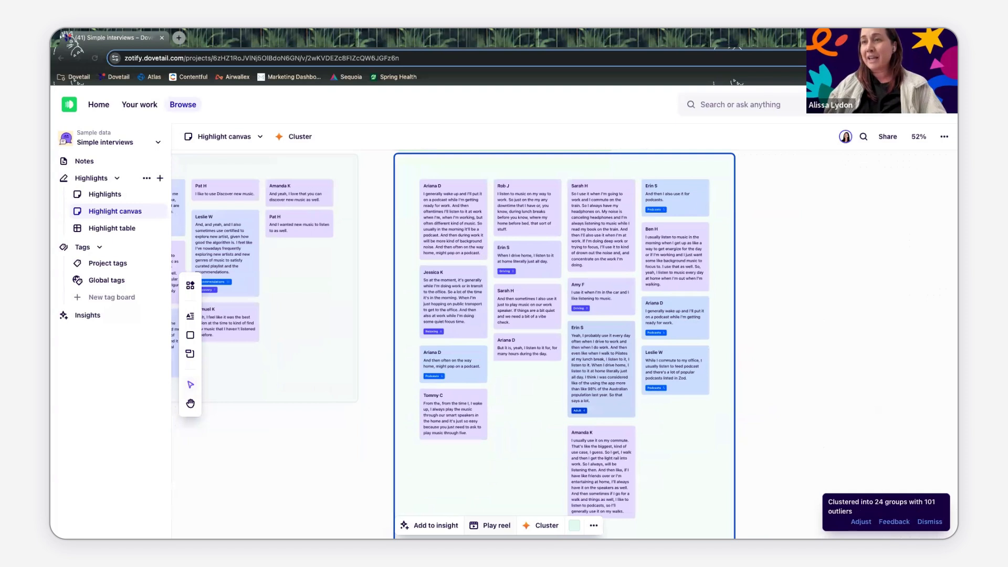
click(494, 526)
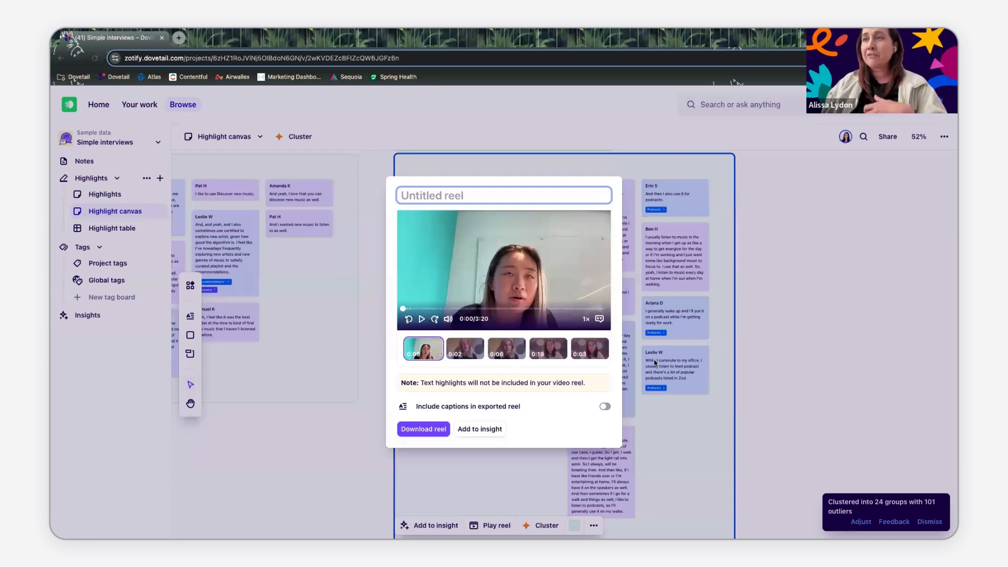
click(666, 429)
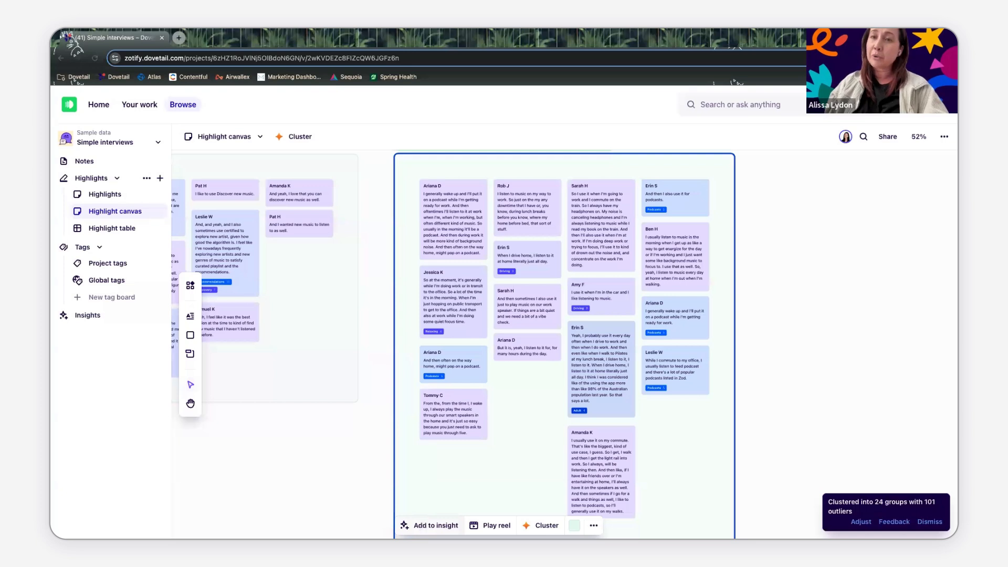
- Add the selected group to an insight named "Customer listening habits" and open that insight
click(433, 525)
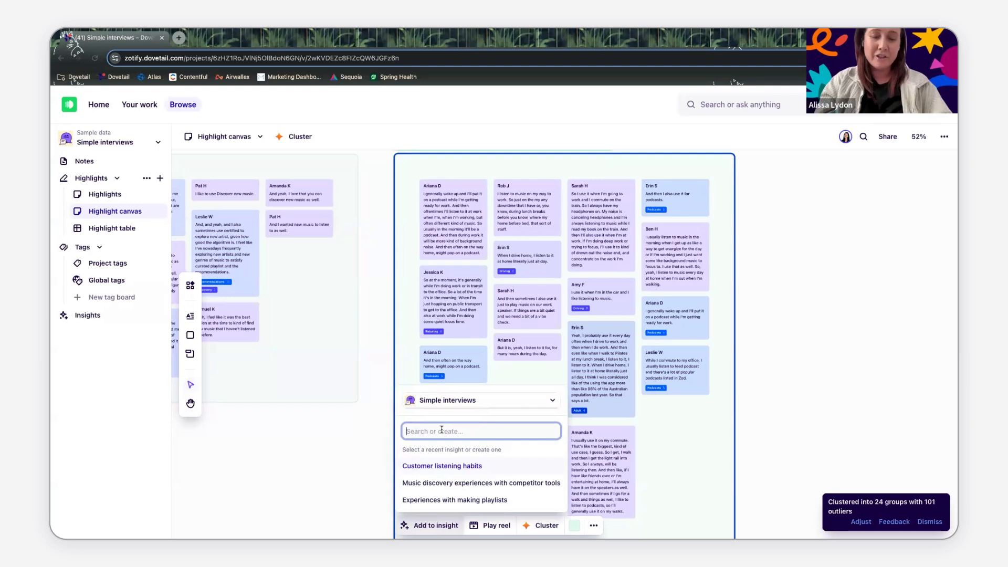
text(Customer list)
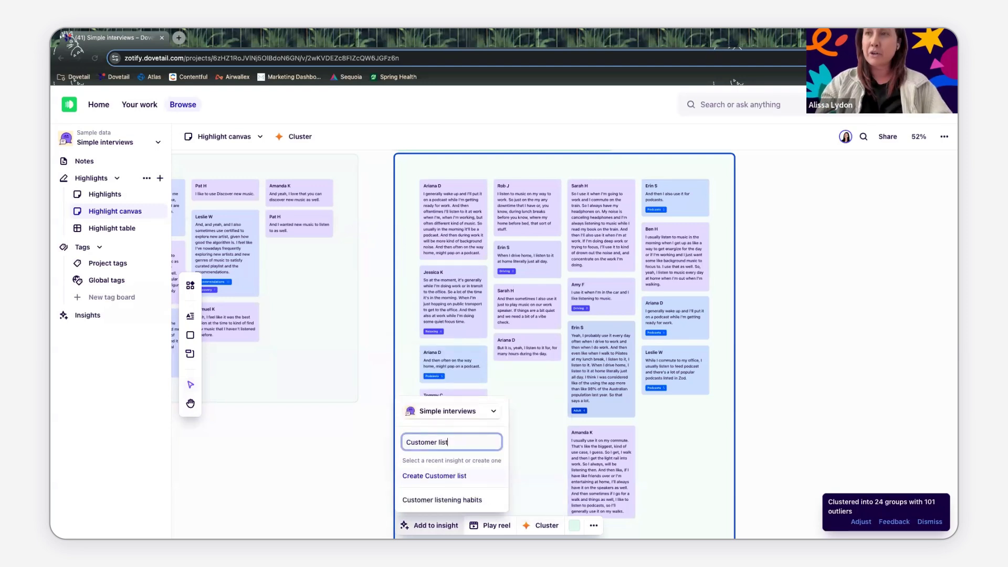
text(enening habits)
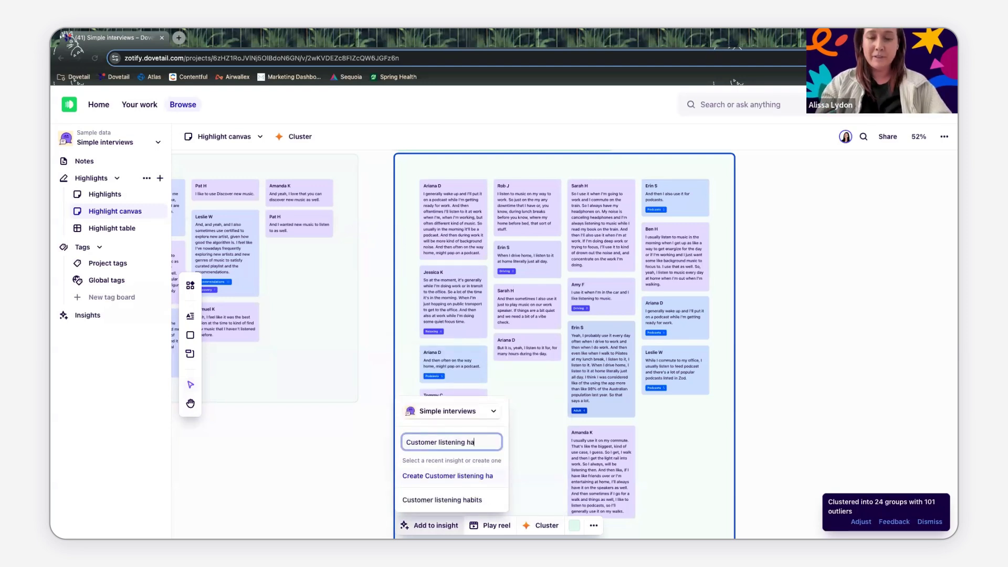
key(Return)
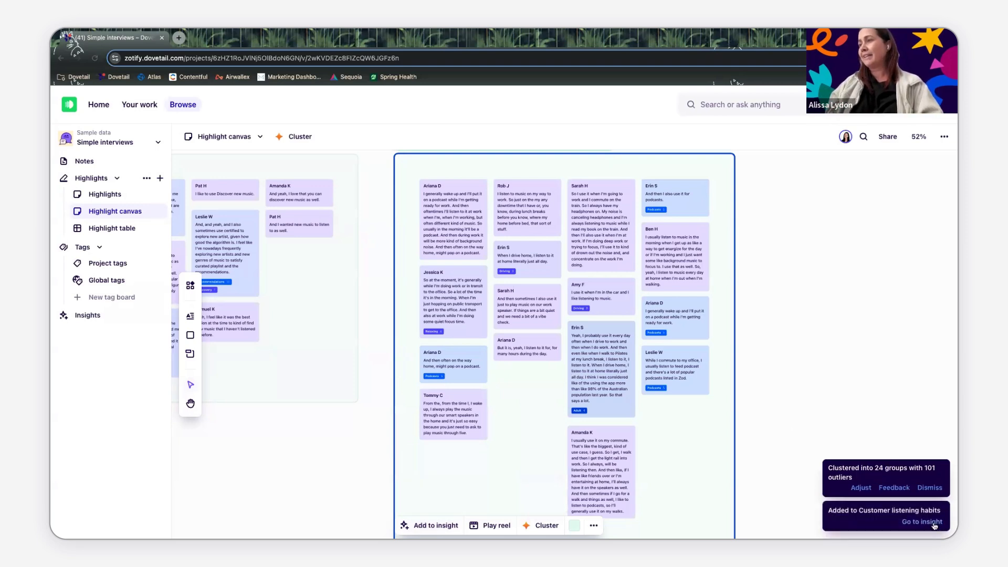
click(934, 523)
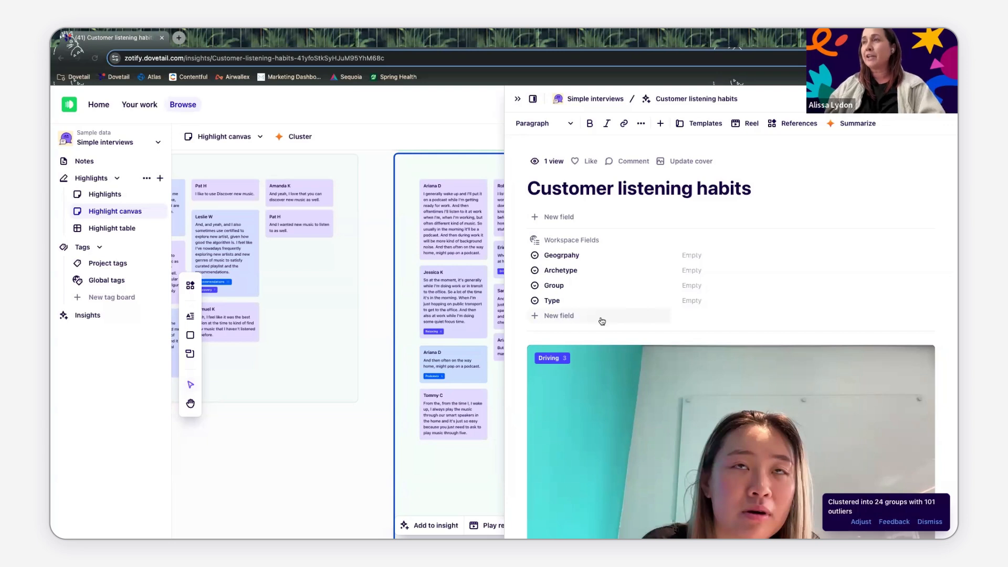
- Write "more context" below the reel in the insight and look over the insertable content types, including the Unsplash images
scroll(602, 318, down, 5)
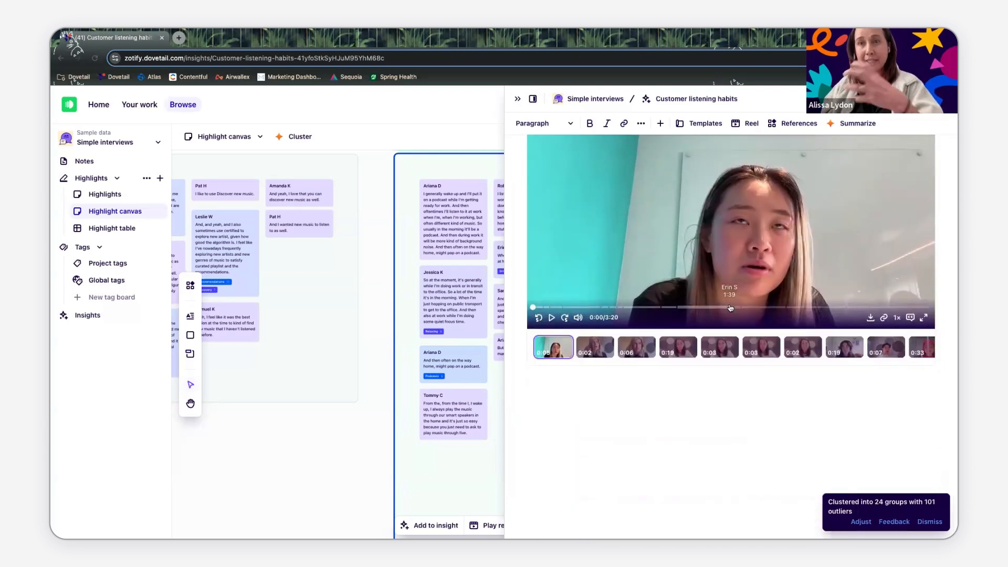
scroll(631, 378, up, 1)
click(542, 413)
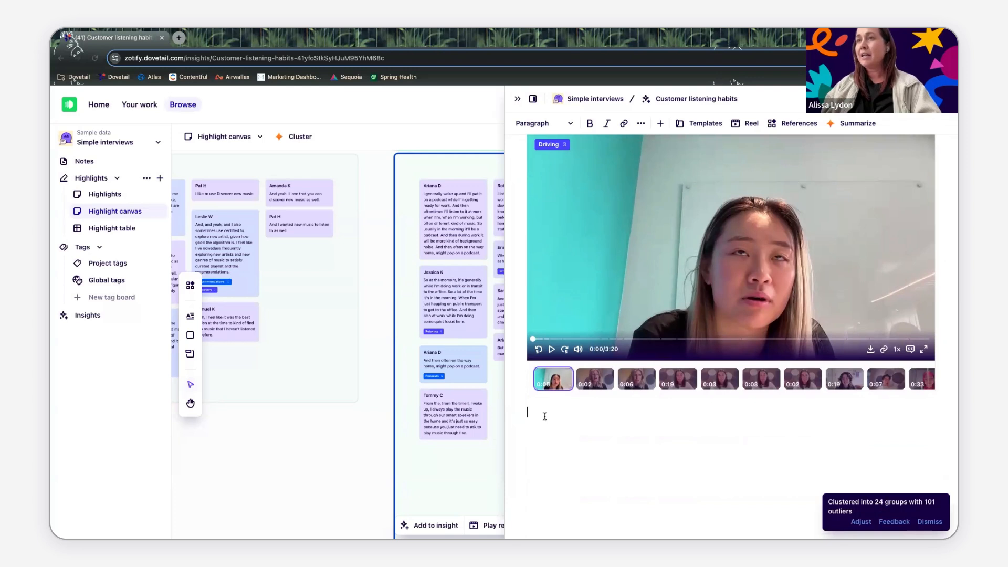
text(more context)
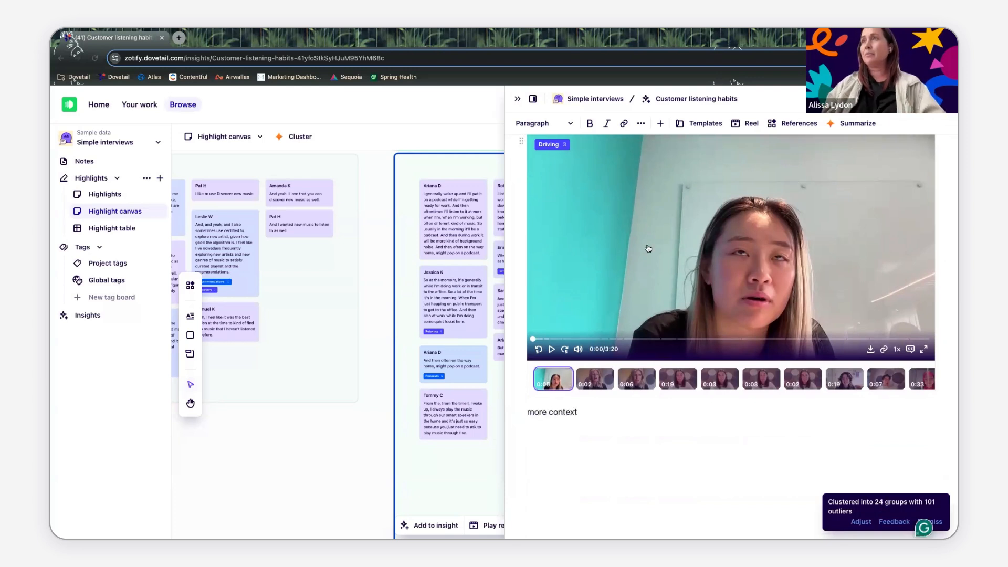
click(661, 123)
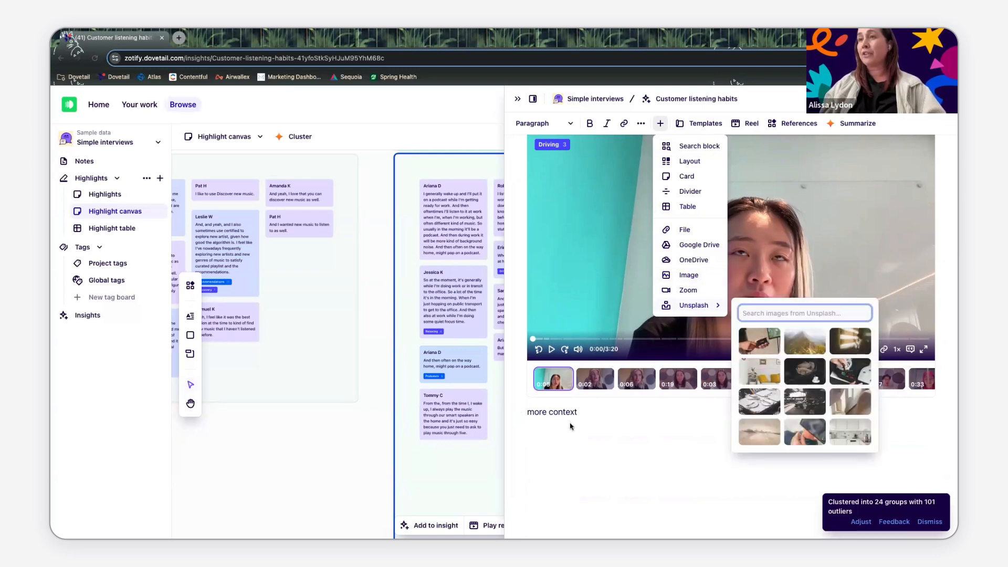
click(584, 418)
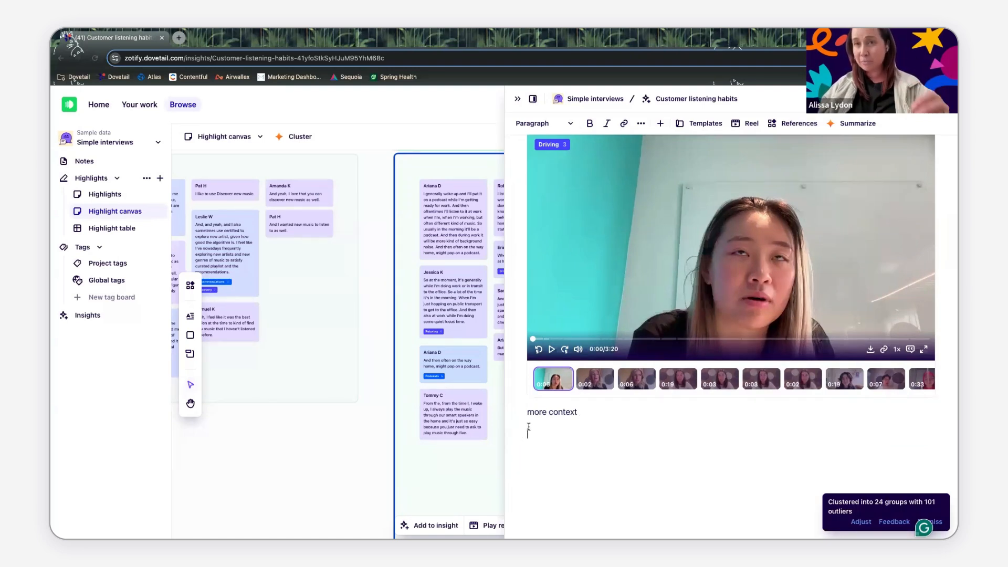
- Search the insight references for "listening habits" and insert yesterday's "Customer listening habits" insight below the "more context" text
click(781, 124)
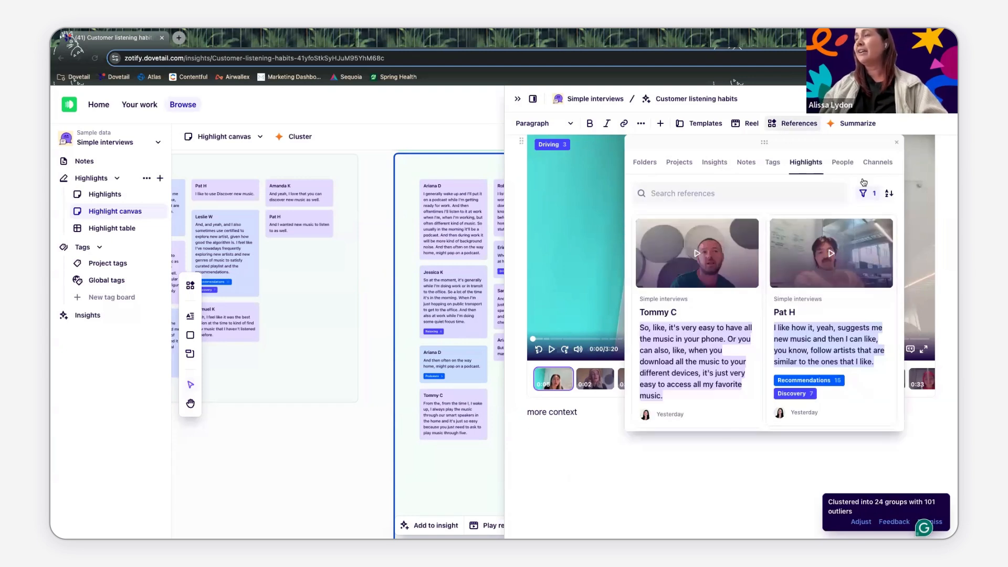
click(712, 164)
click(695, 189)
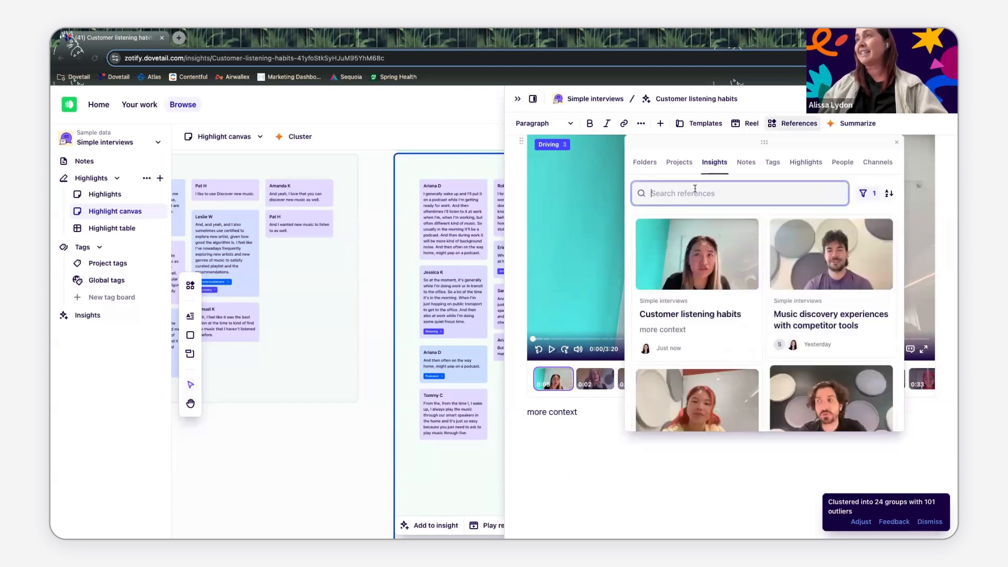
text(list)
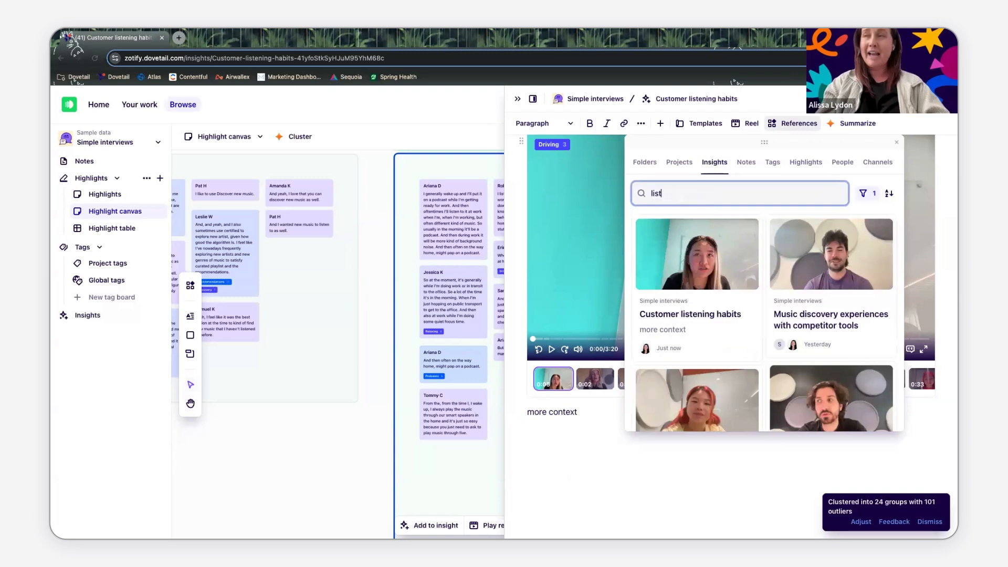
text(ening habits)
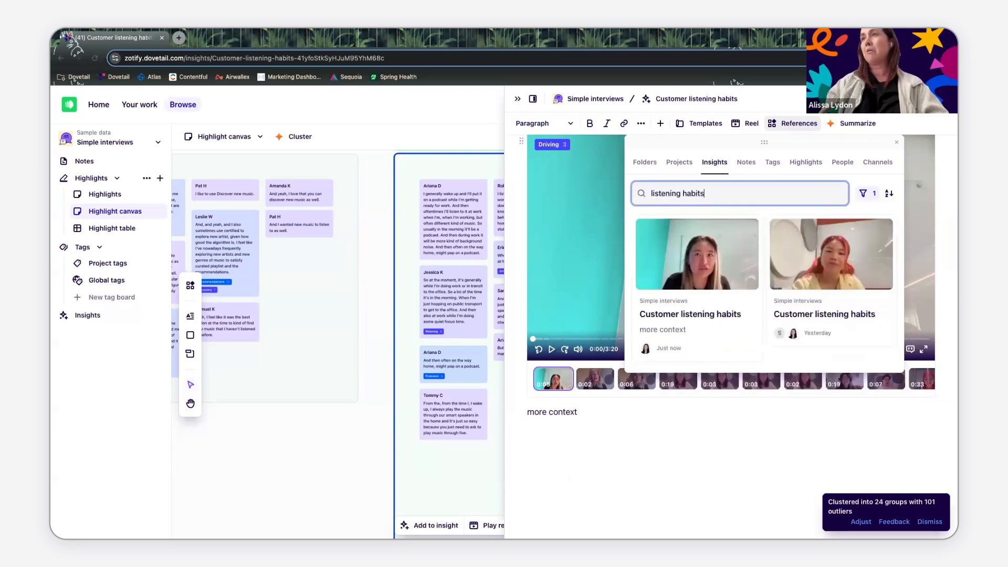
click(868, 318)
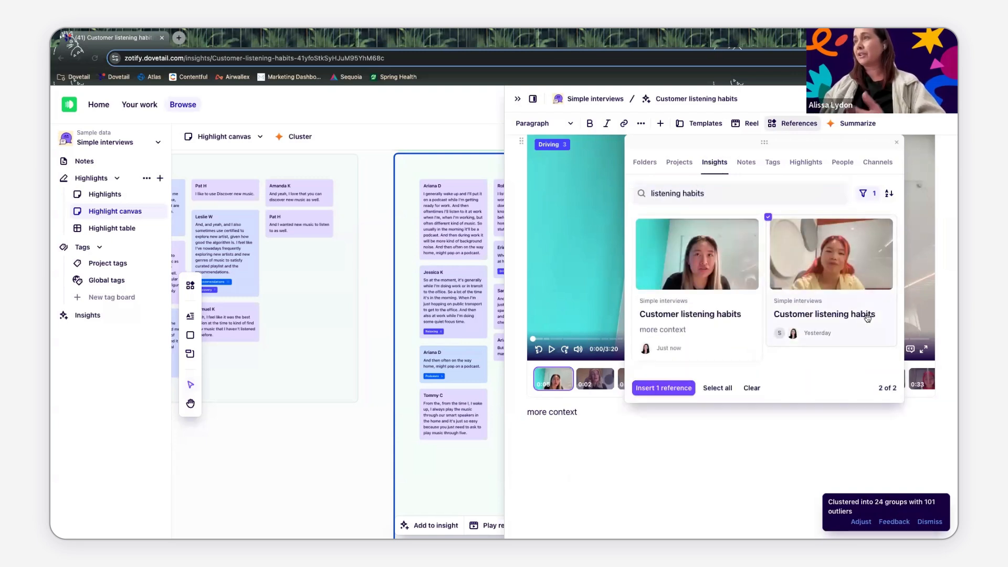
click(664, 388)
scroll(665, 391, down, 3)
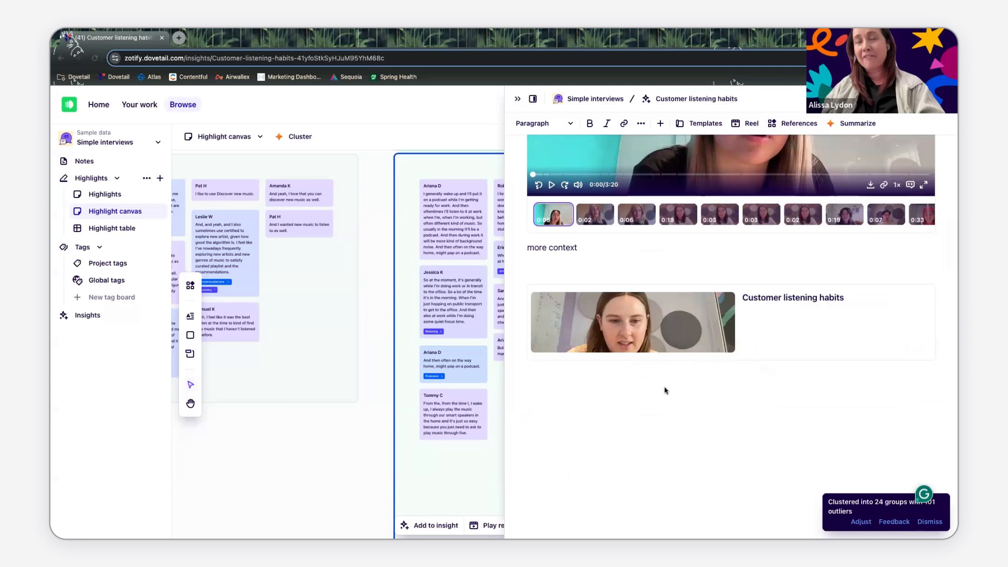
- Add a blank line above the reel, generate an AI summary of the insight there and read through it
scroll(665, 393, up, 5)
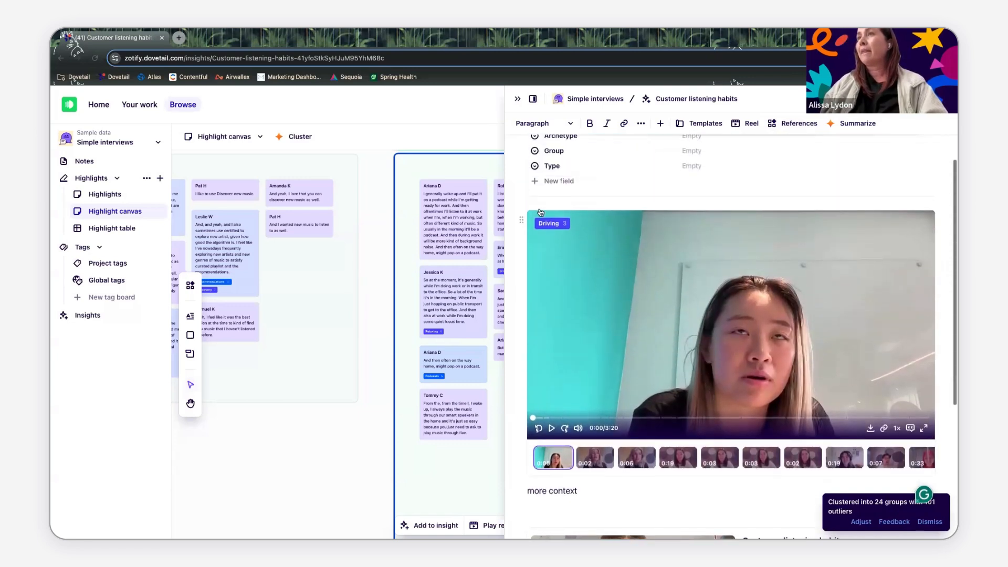
scroll(621, 274, down, 2)
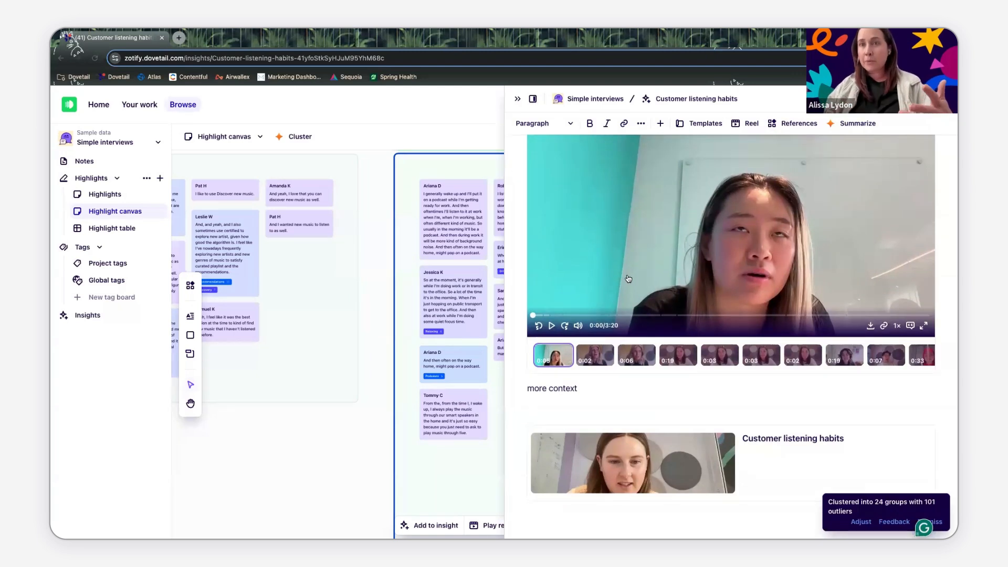
scroll(569, 142, up, 2)
click(538, 188)
key(Return)
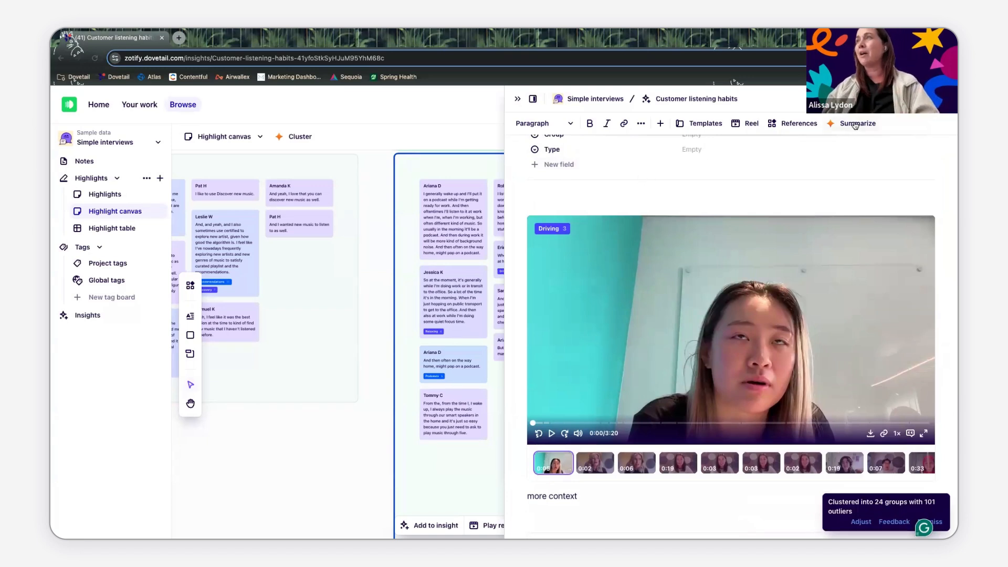
click(841, 125)
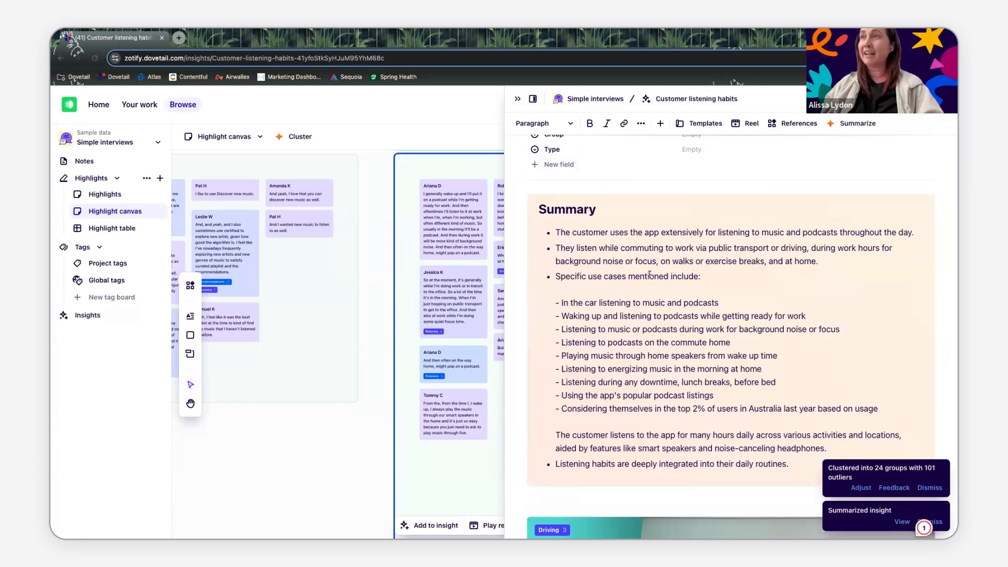
scroll(651, 274, down, 1)
scroll(651, 273, down, 1)
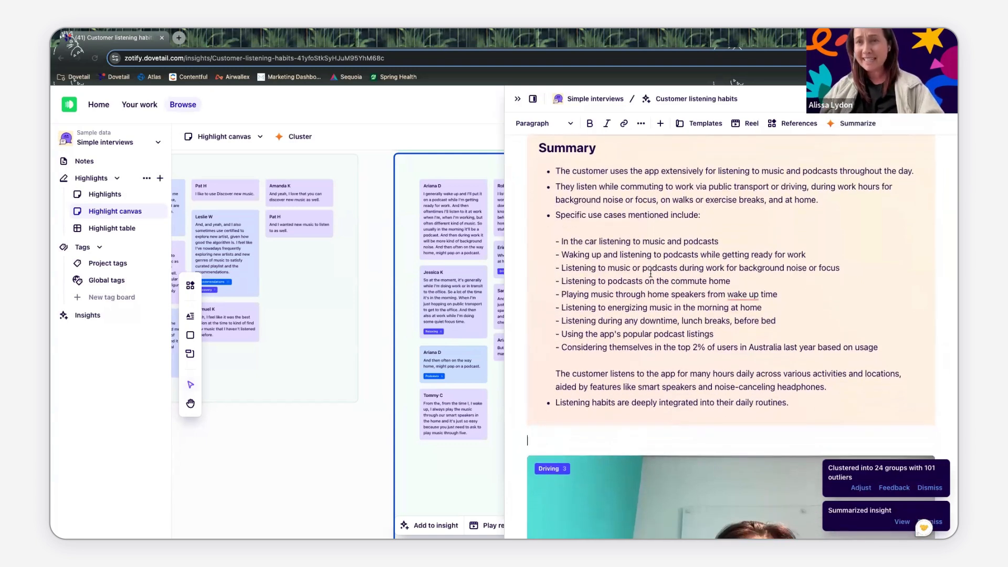
- View the insight's sharing options with the list of invitable members and the personal message field, then close them without inviting anyone
scroll(651, 273, up, 3)
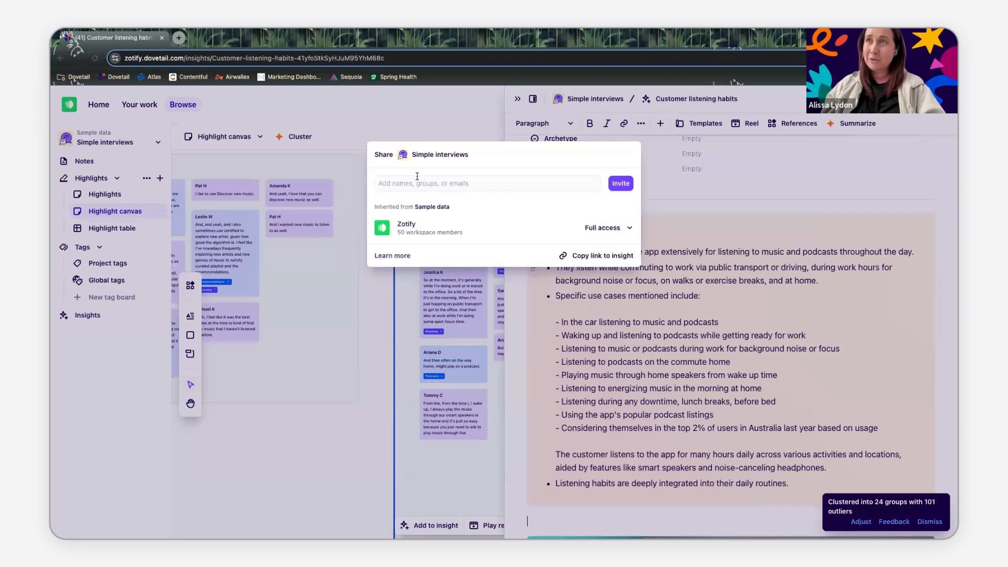
click(416, 186)
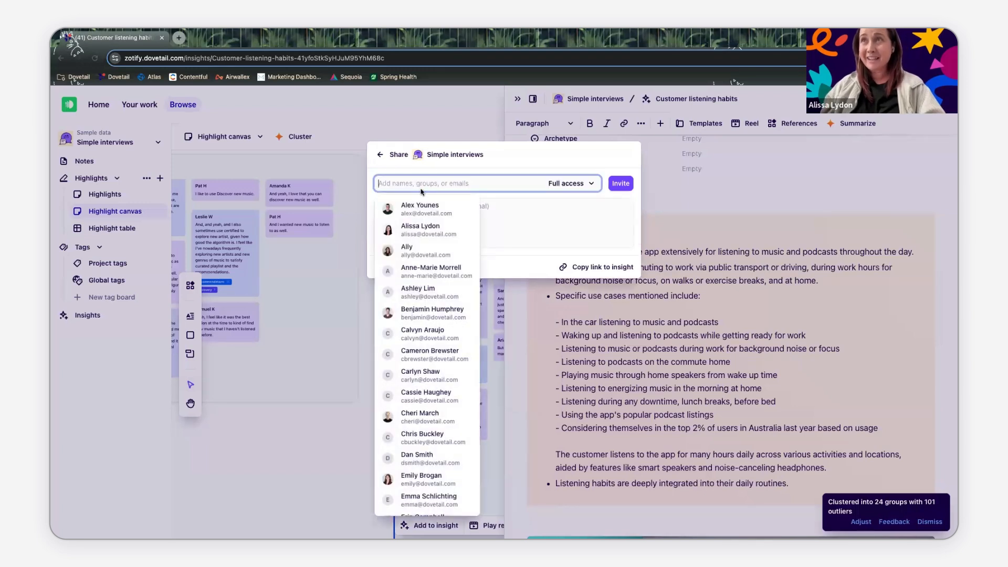
click(530, 265)
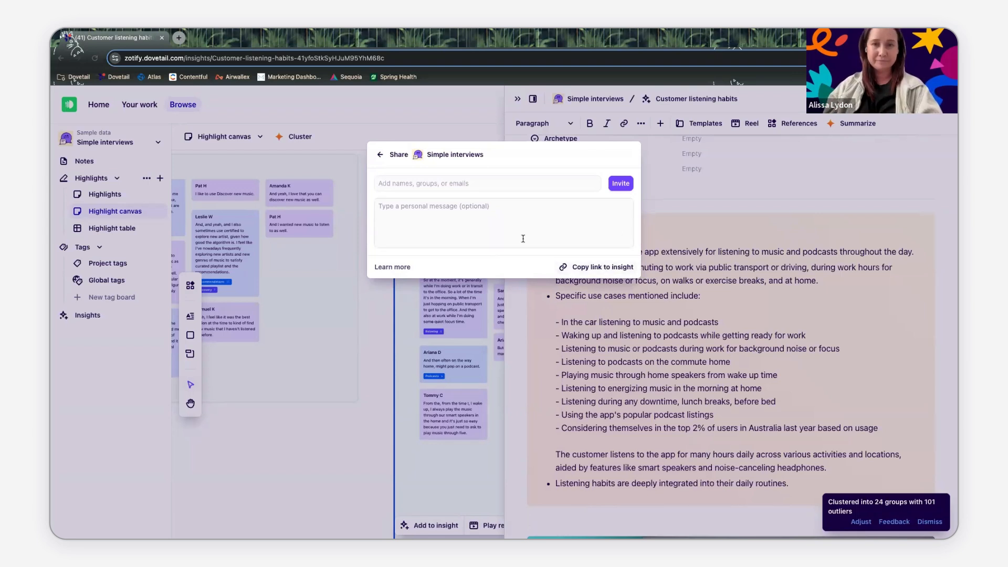
click(373, 123)
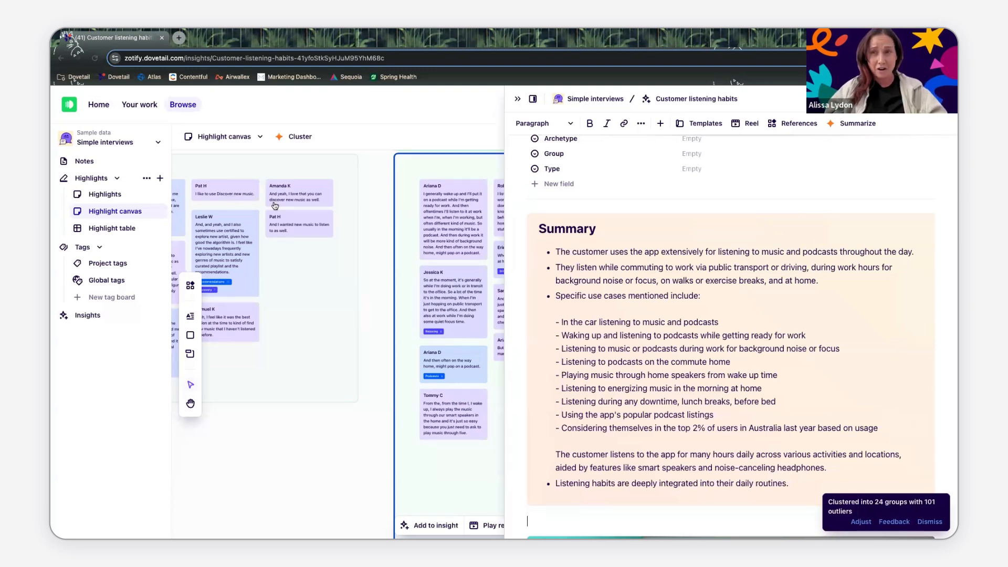
- Go to the workspace home page and rerun the recent search "what do users think of onboarding"
click(106, 107)
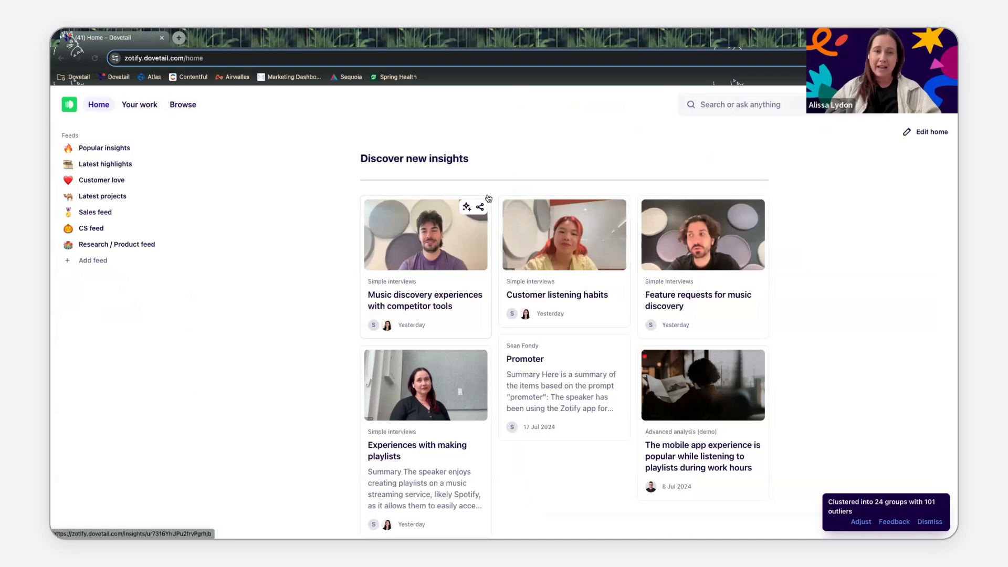
click(746, 105)
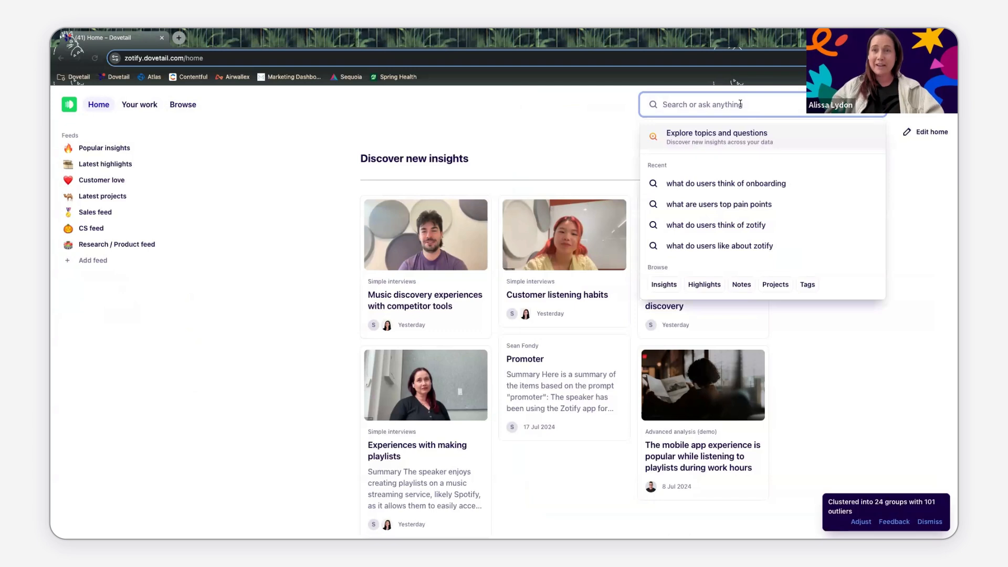
click(761, 187)
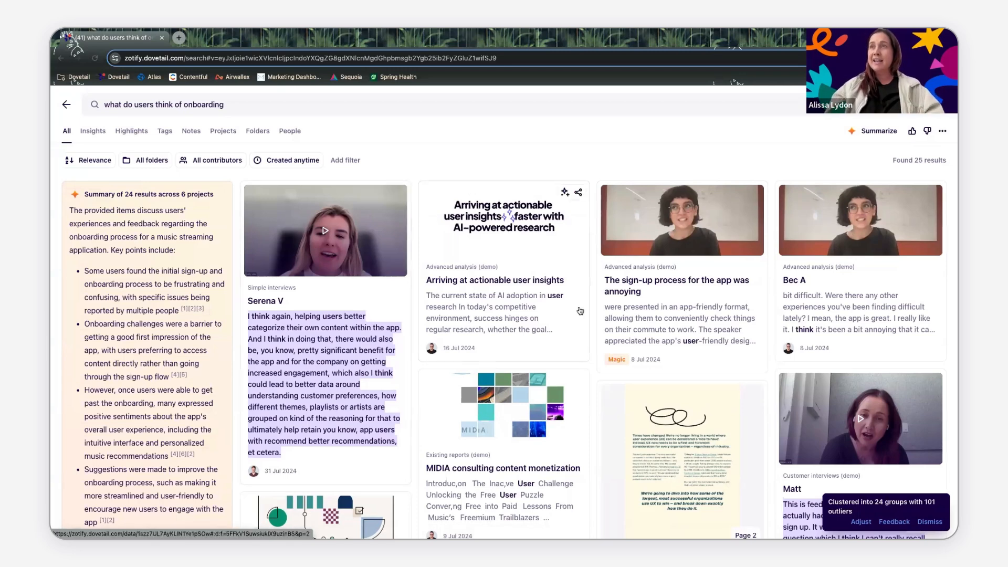
- Examine the onboarding search results and read the key points and numbered citations in the AI summary
scroll(566, 311, down, 4)
scroll(581, 311, down, 7)
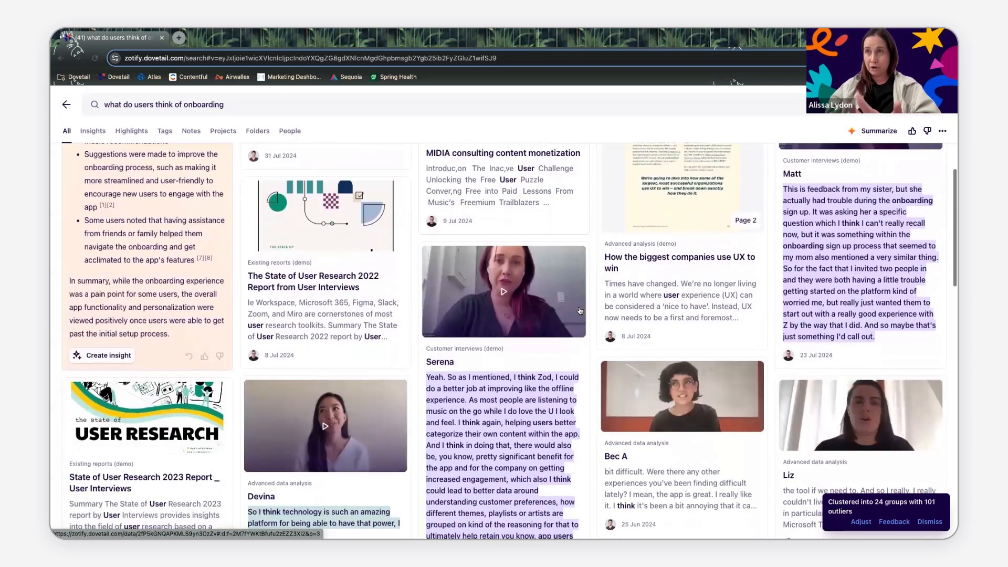
scroll(159, 288, up, 10)
scroll(113, 239, up, 2)
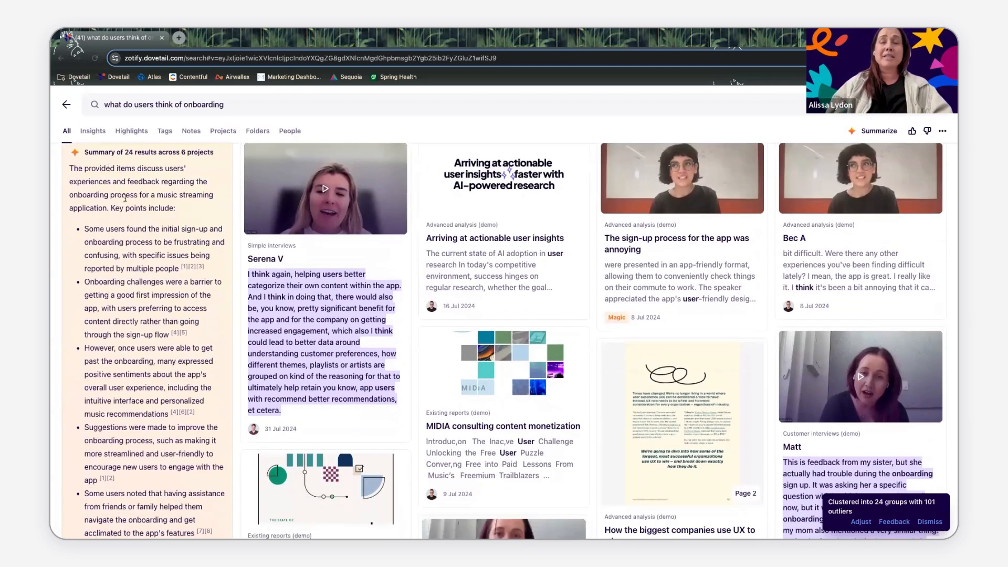
scroll(125, 197, down, 2)
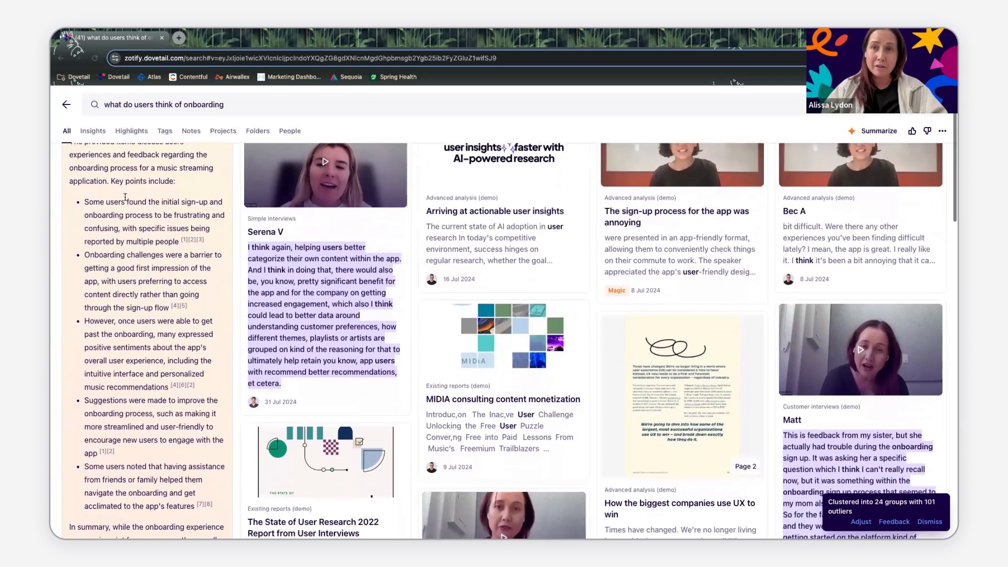
scroll(125, 197, up, 2)
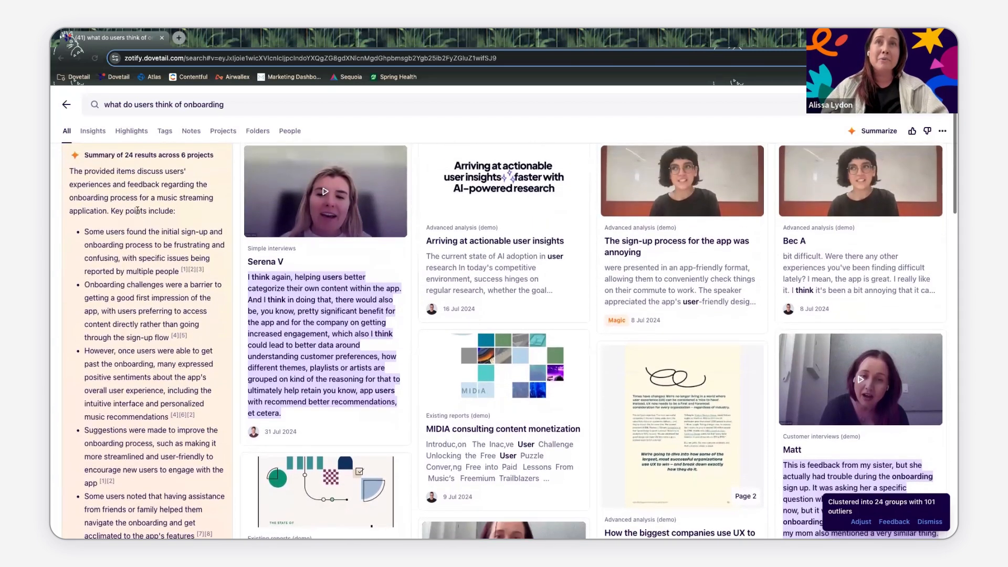
scroll(134, 207, down, 1)
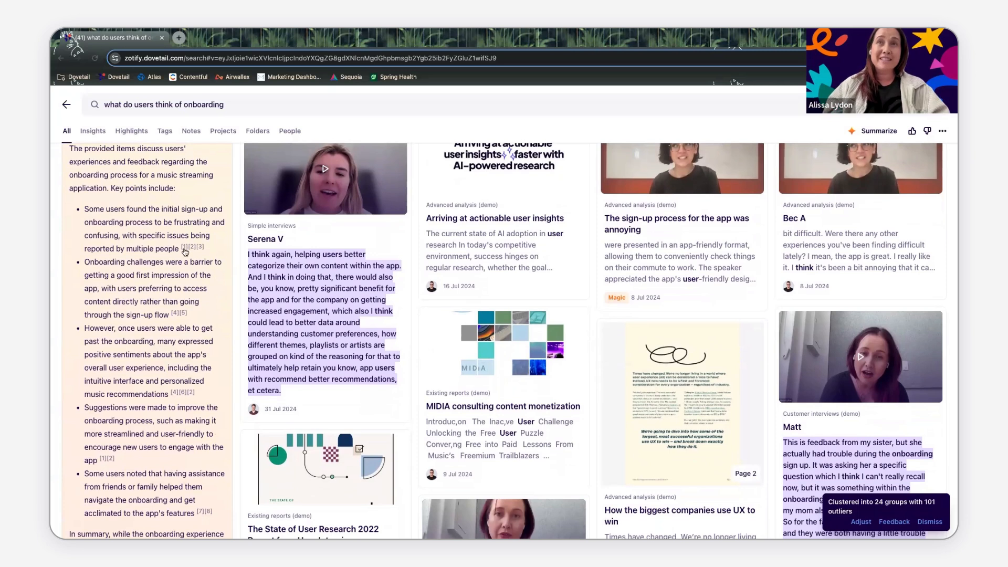
mouse_move(200, 249)
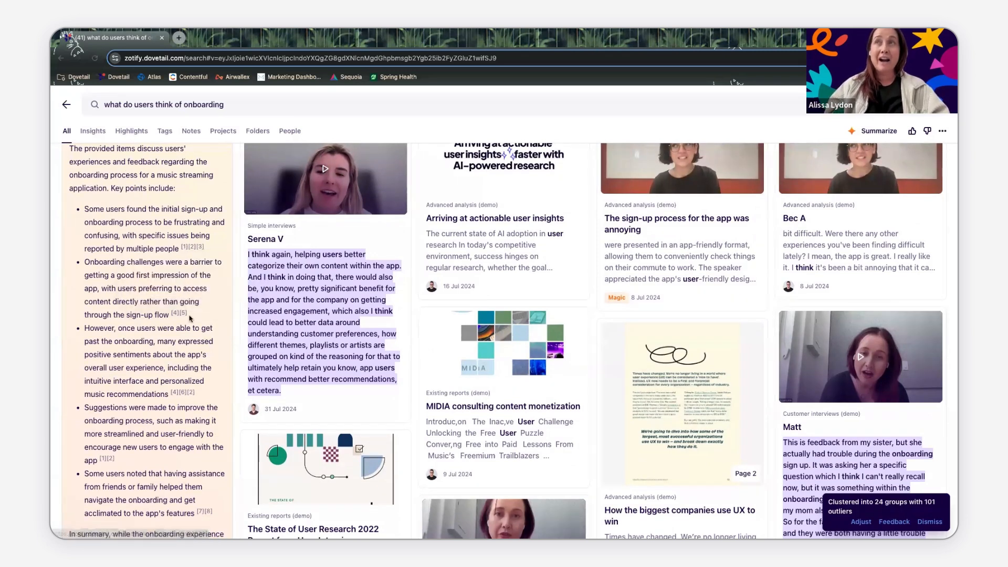
scroll(191, 317, down, 2)
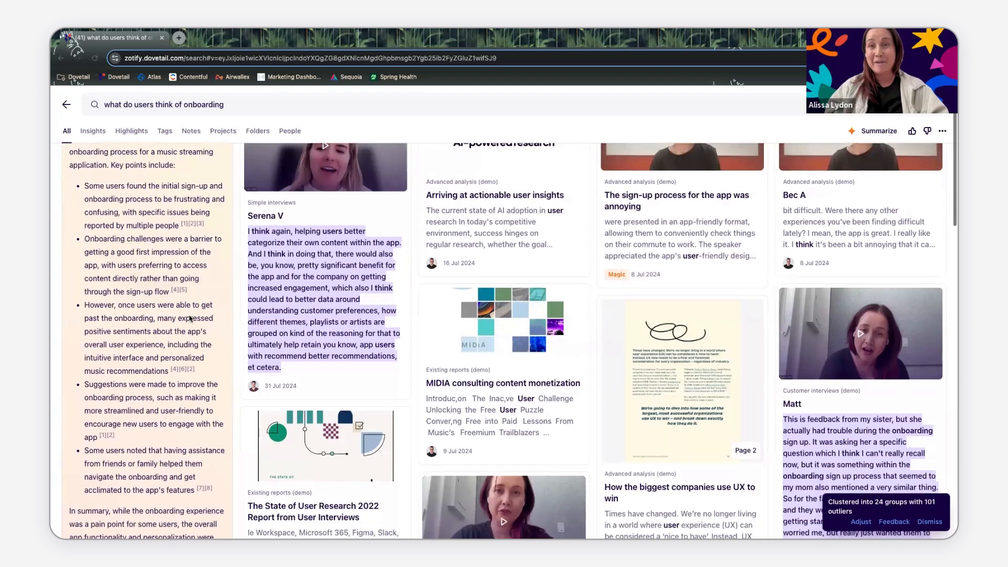
- Open the source notes behind citations [8] and [4] in the onboarding summary, closing each to return to the results
mouse_move(208, 458)
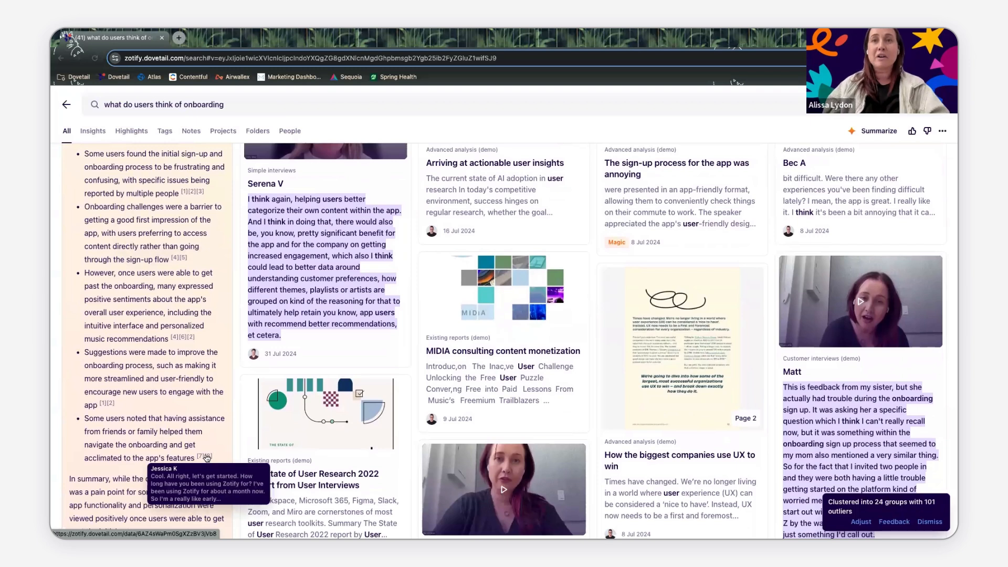
click(208, 458)
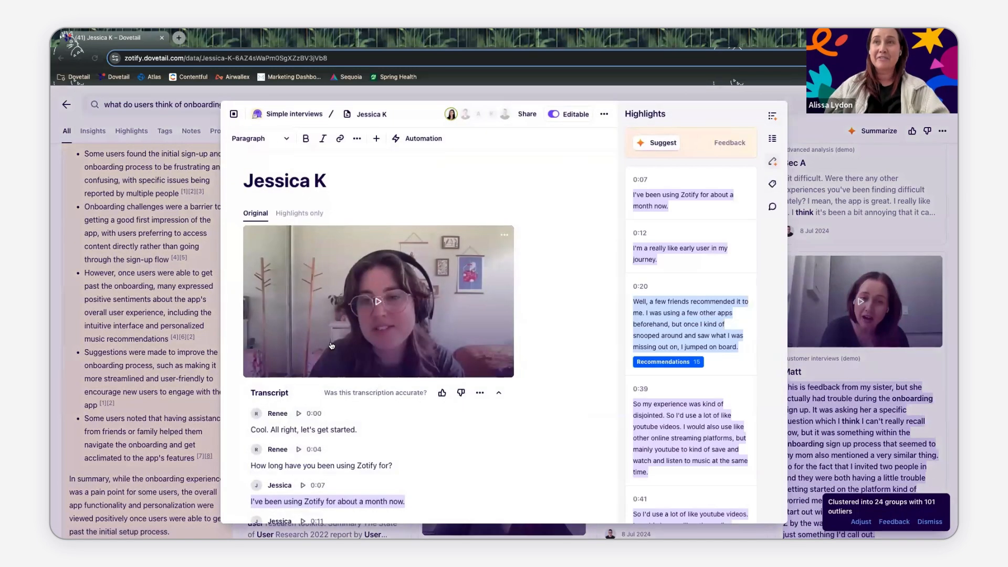
click(199, 339)
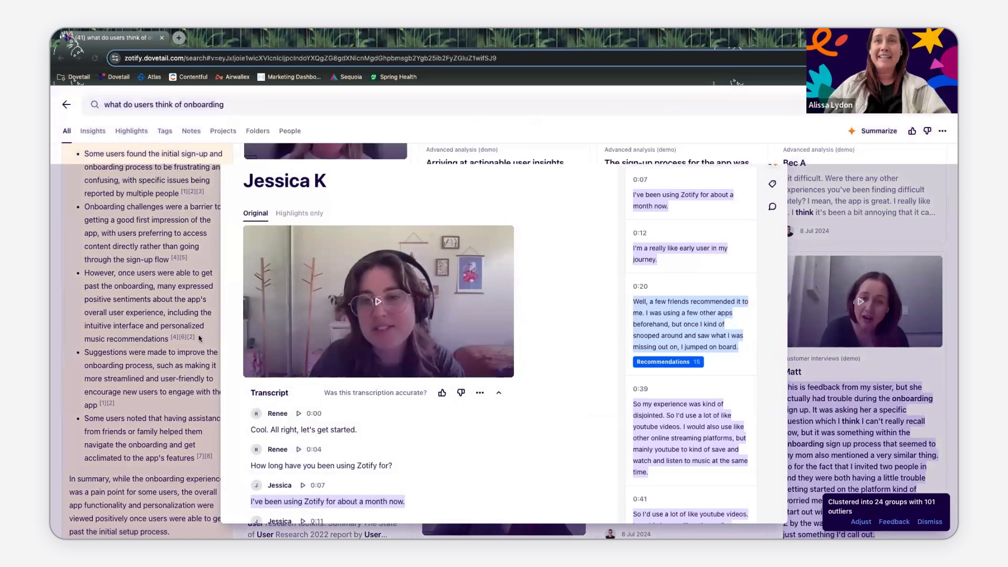
click(175, 338)
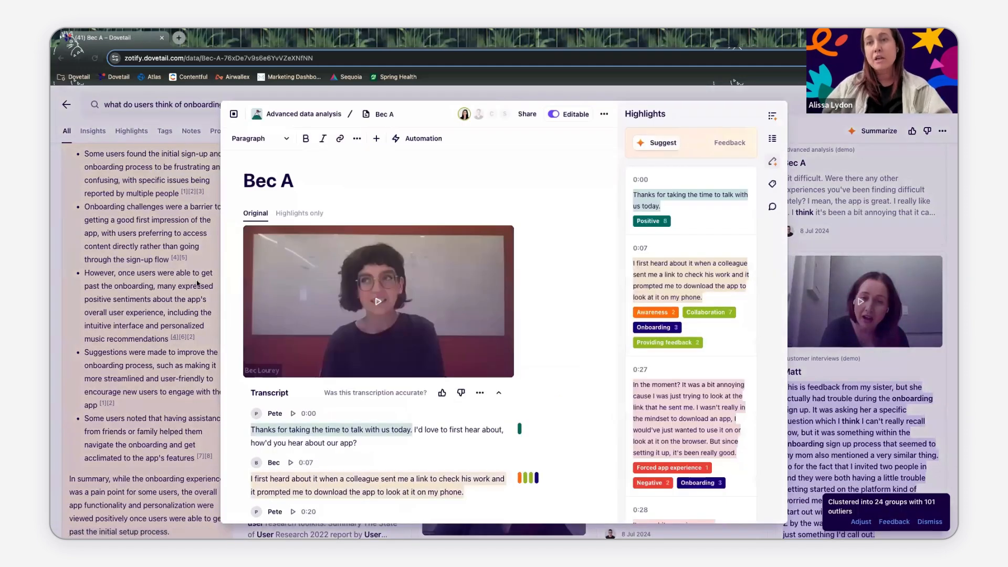
click(172, 294)
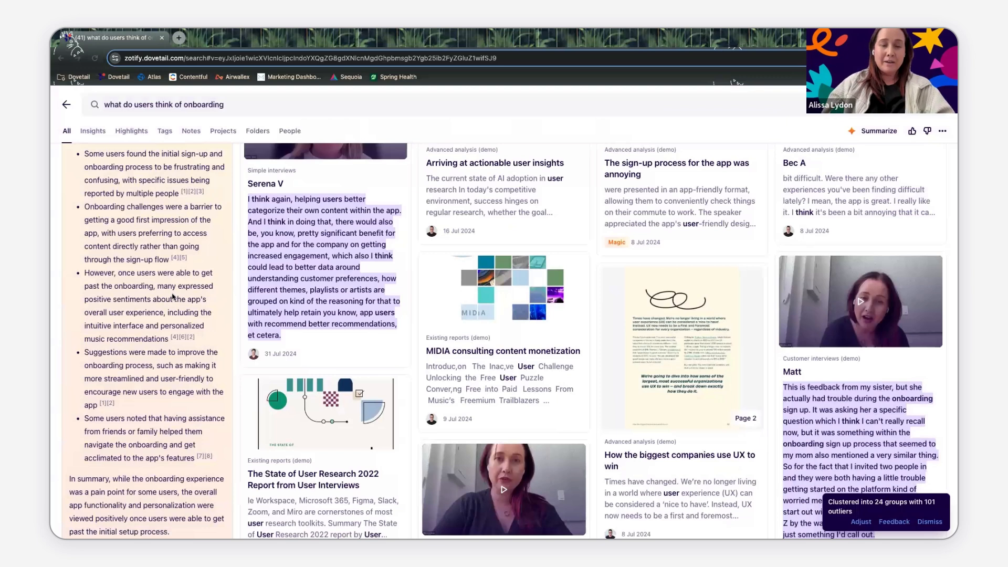
- View the creation date choices and the additional filters, including workspace fields, for the onboarding search results without applying any
scroll(172, 297, up, 3)
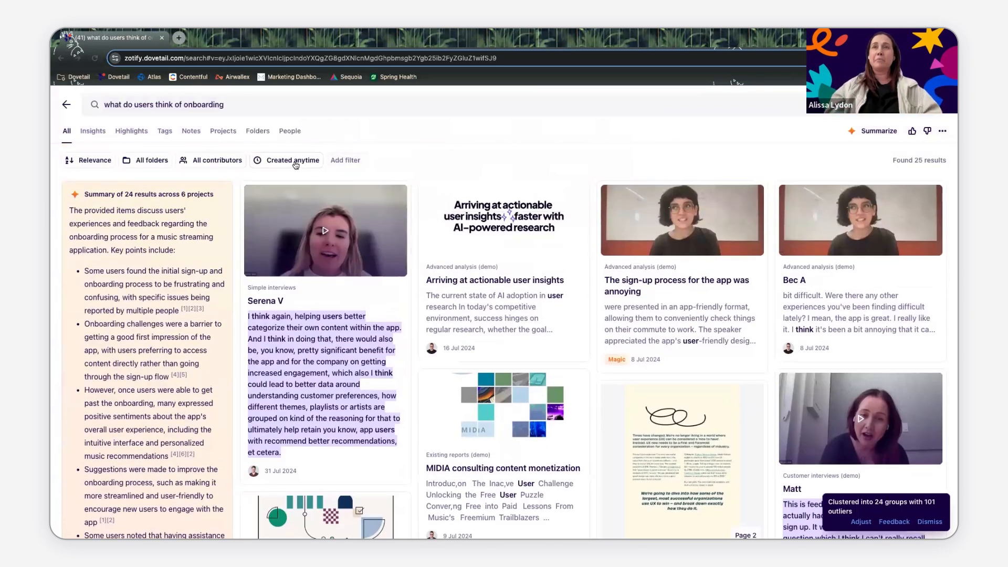
click(296, 163)
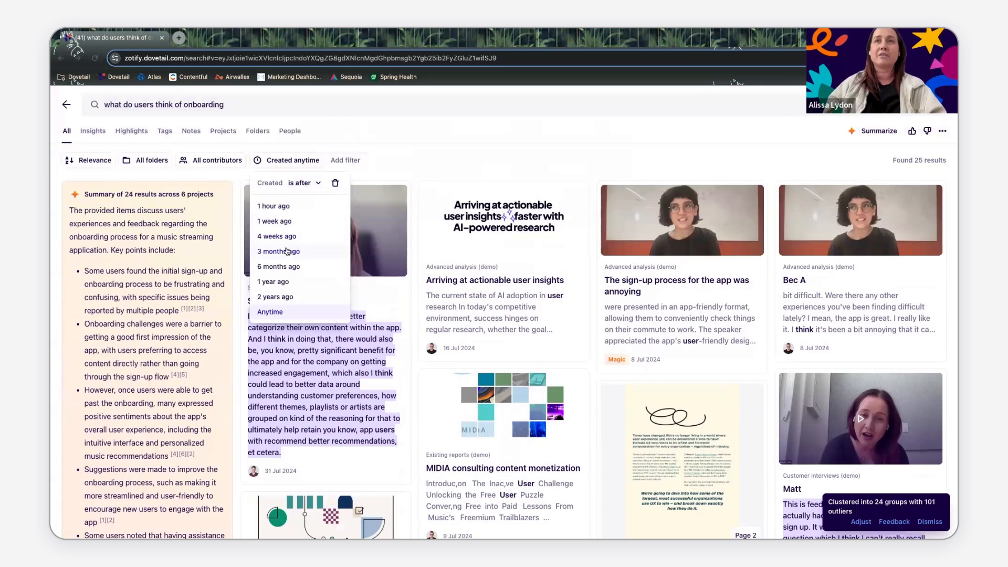
click(224, 162)
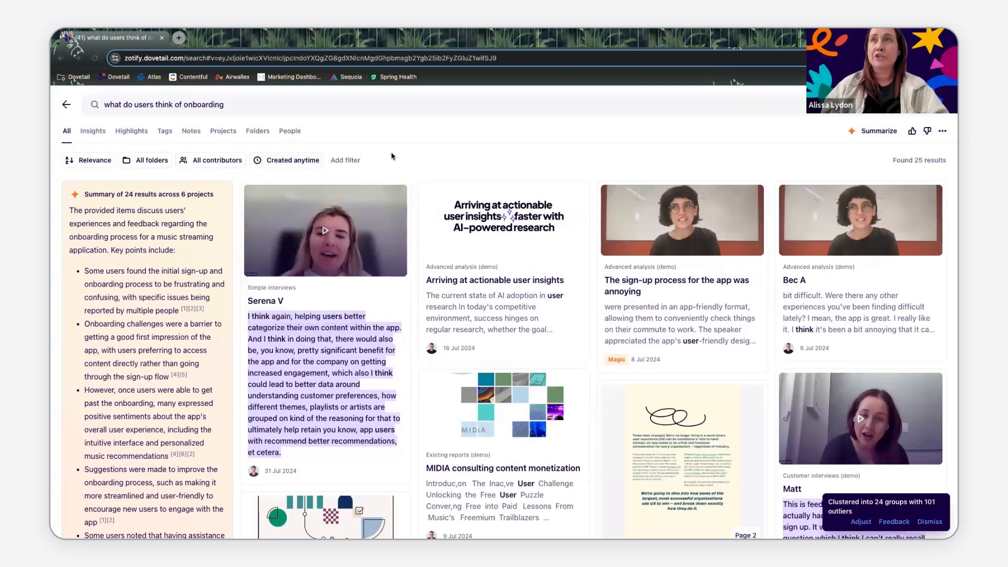
click(351, 164)
mouse_move(367, 182)
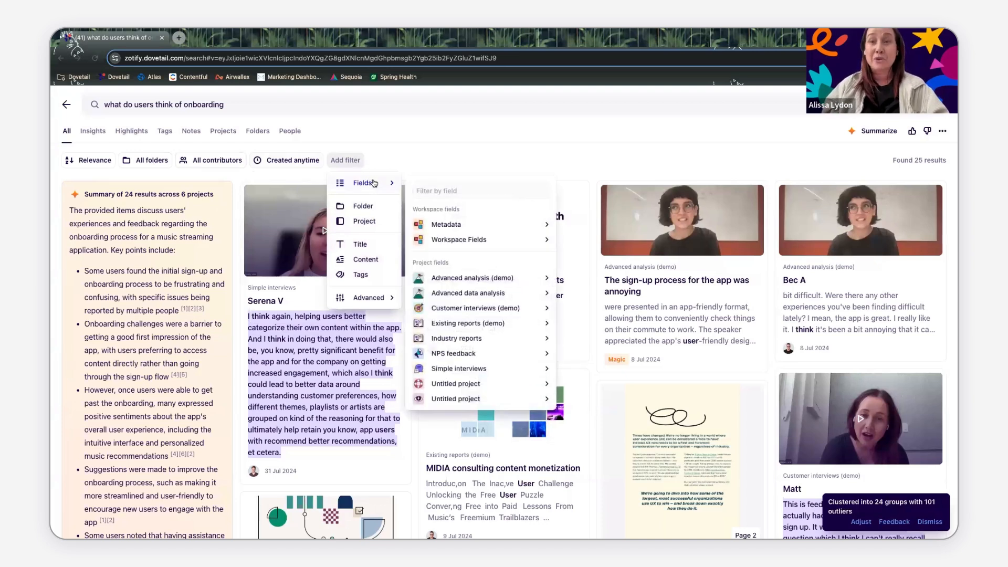
mouse_move(446, 241)
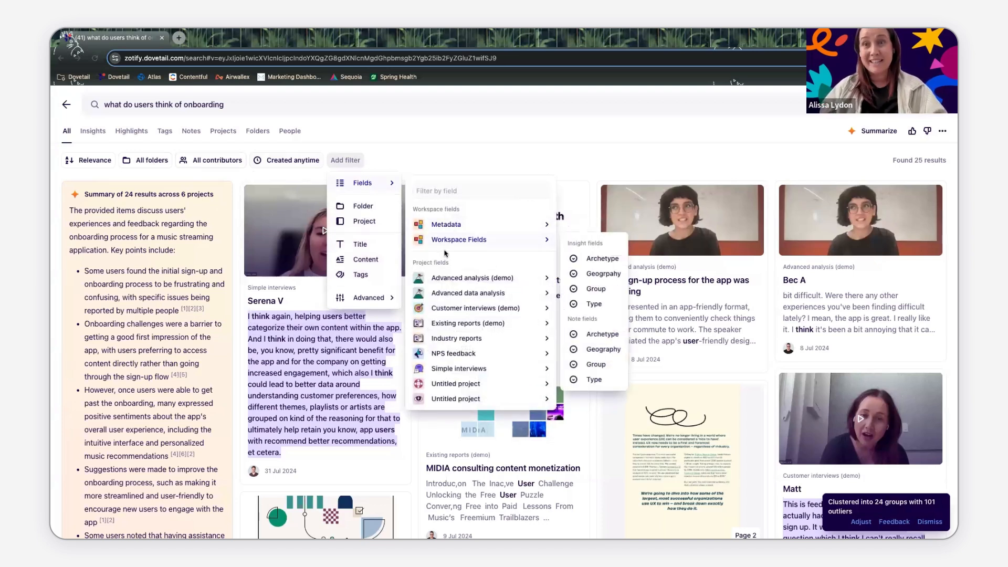
click(438, 149)
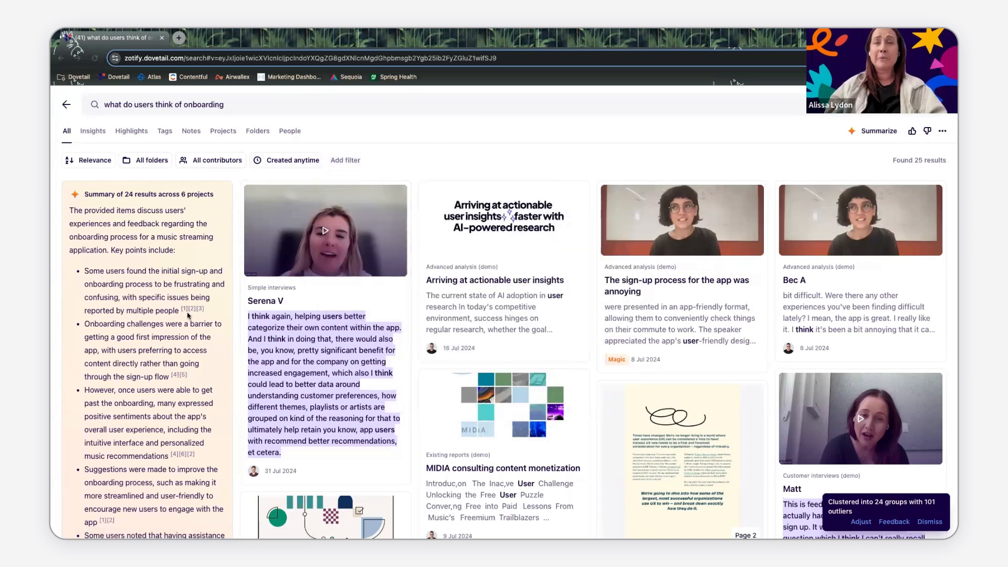
- Create an insight from the AI summary of the onboarding search results
scroll(188, 312, down, 3)
scroll(188, 312, down, 3)
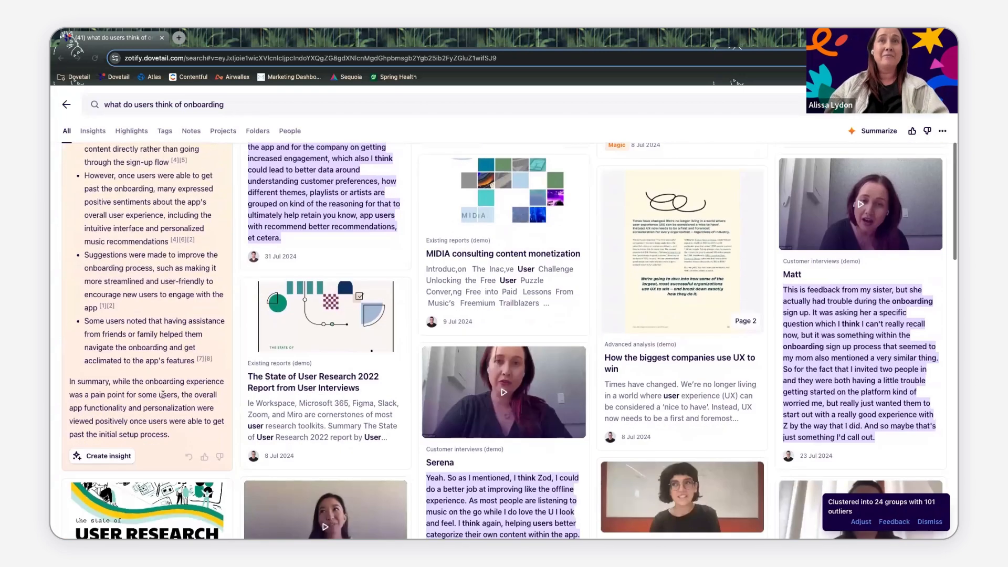
scroll(156, 443, up, 1)
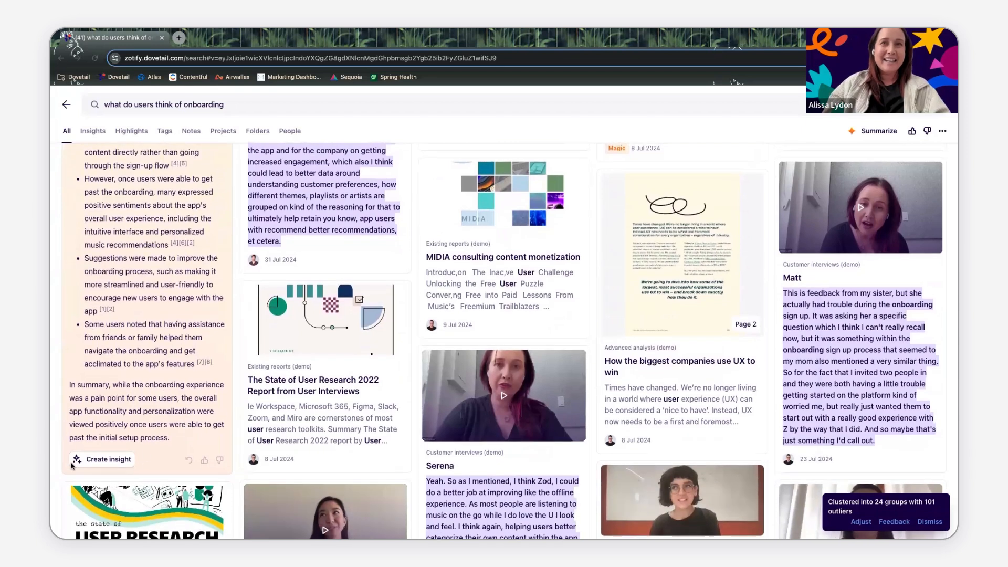
click(117, 462)
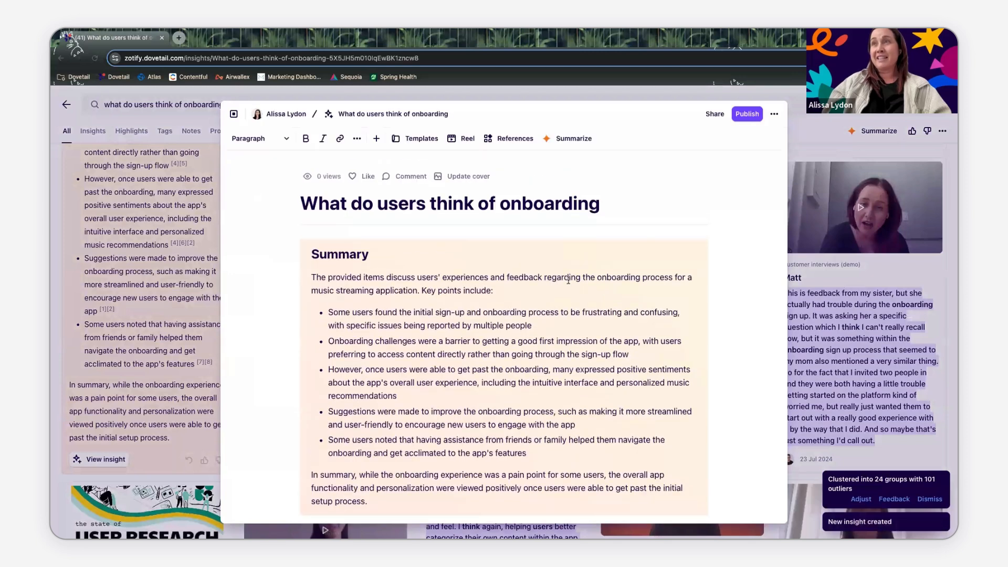
- Examine the new onboarding insight's summary, video reel clips and the source notes embedded below it
scroll(462, 216, down, 1)
scroll(414, 357, down, 5)
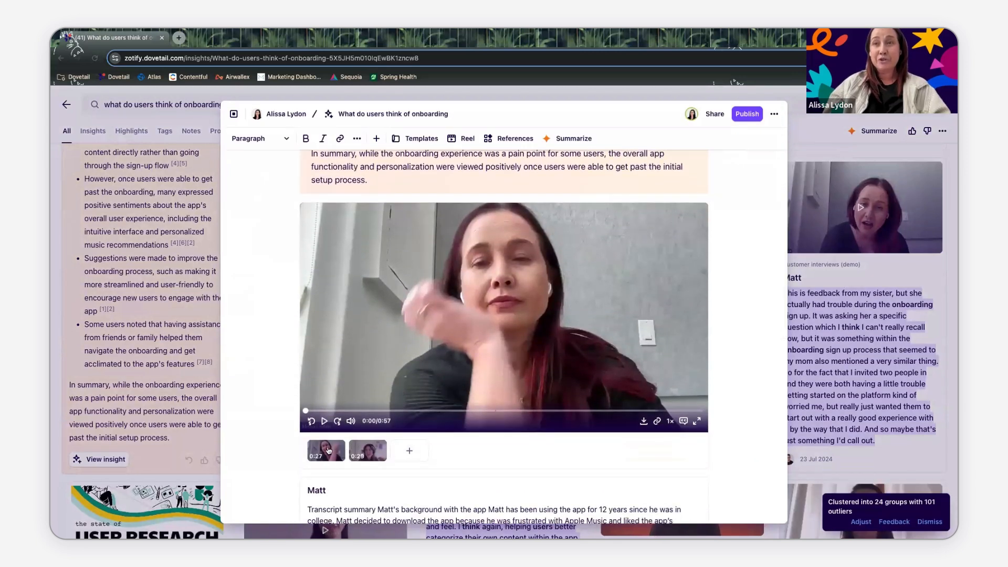
mouse_move(376, 449)
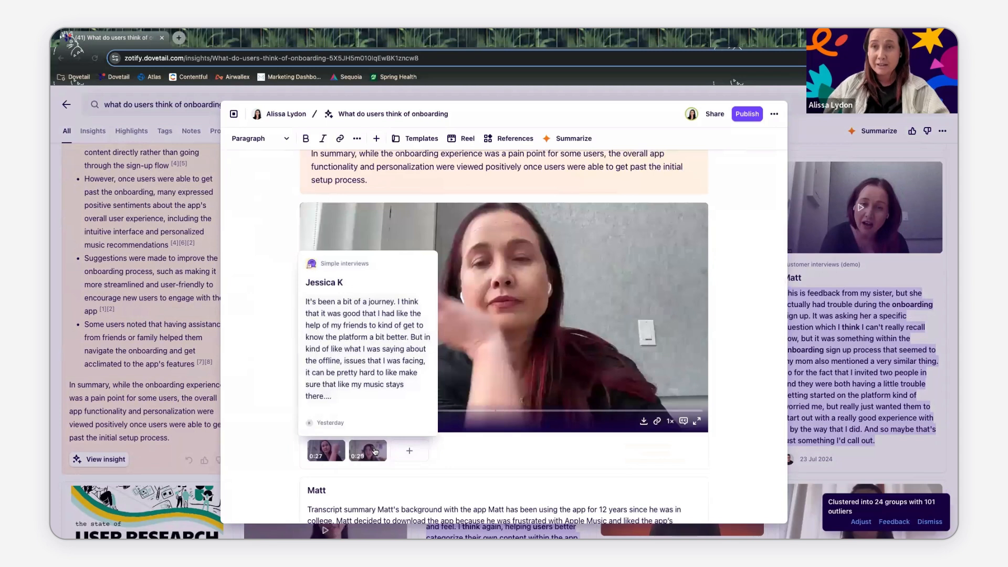
scroll(375, 447, down, 1)
scroll(374, 447, down, 3)
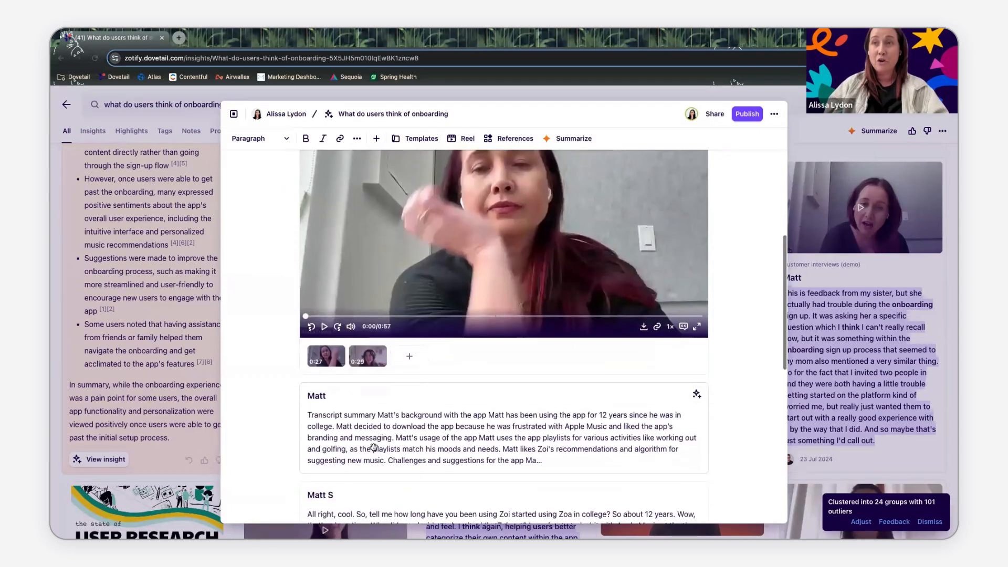
scroll(373, 446, down, 7)
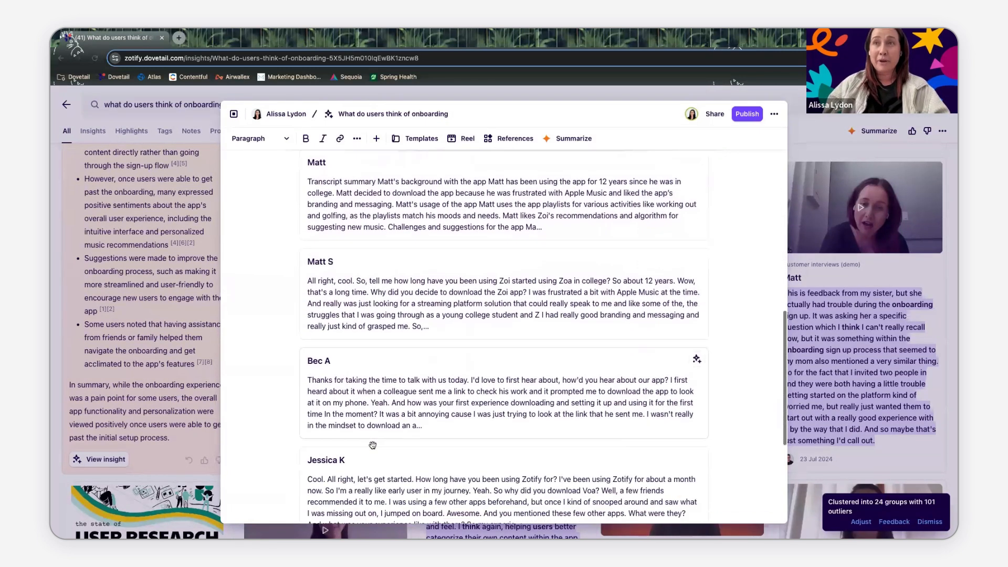
scroll(373, 446, up, 10)
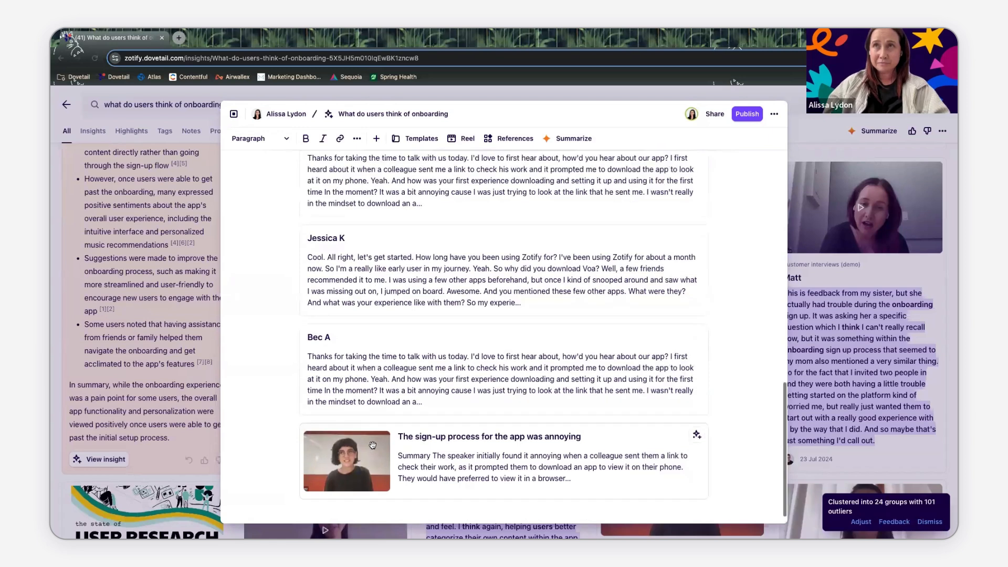
scroll(373, 447, up, 7)
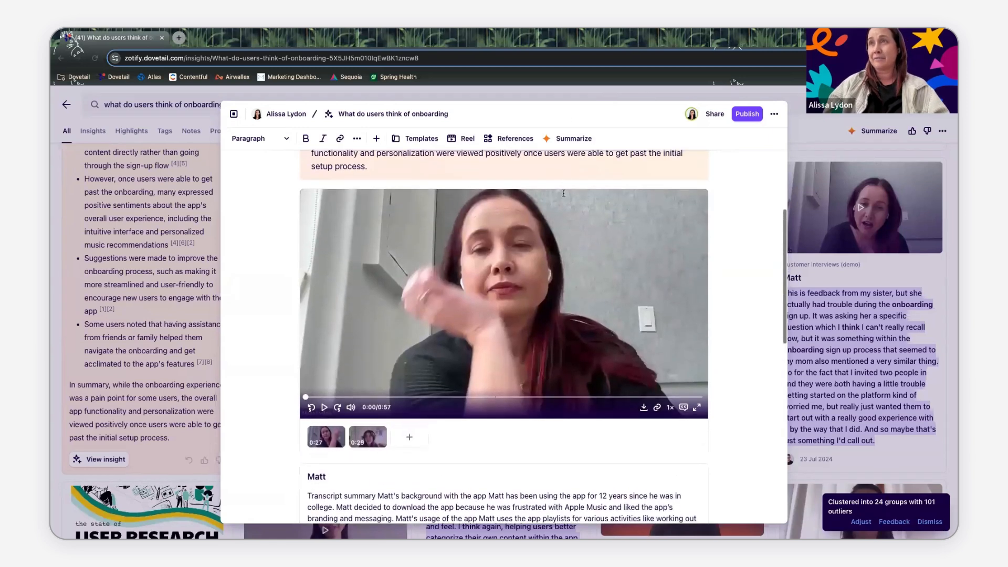
- View the onboarding insight's sharing and access options, close them without inviting anyone, and return to its summary
click(715, 115)
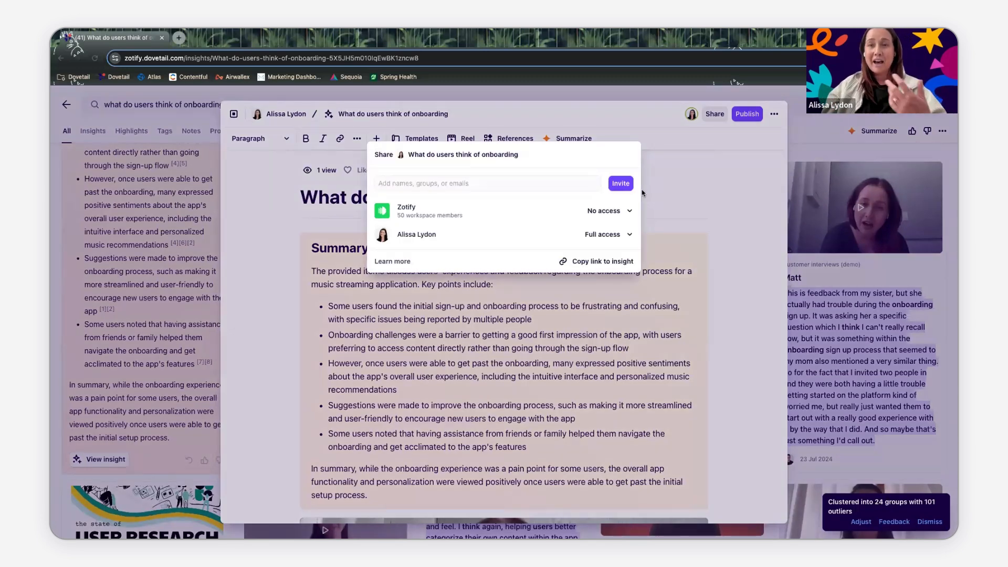
click(235, 206)
scroll(409, 298, down, 2)
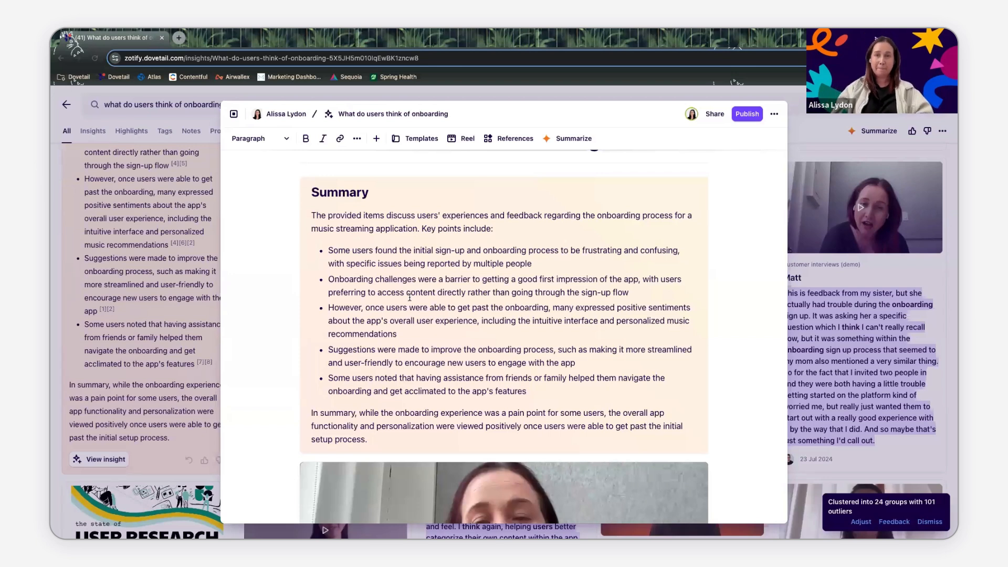
mouse_move(404, 33)
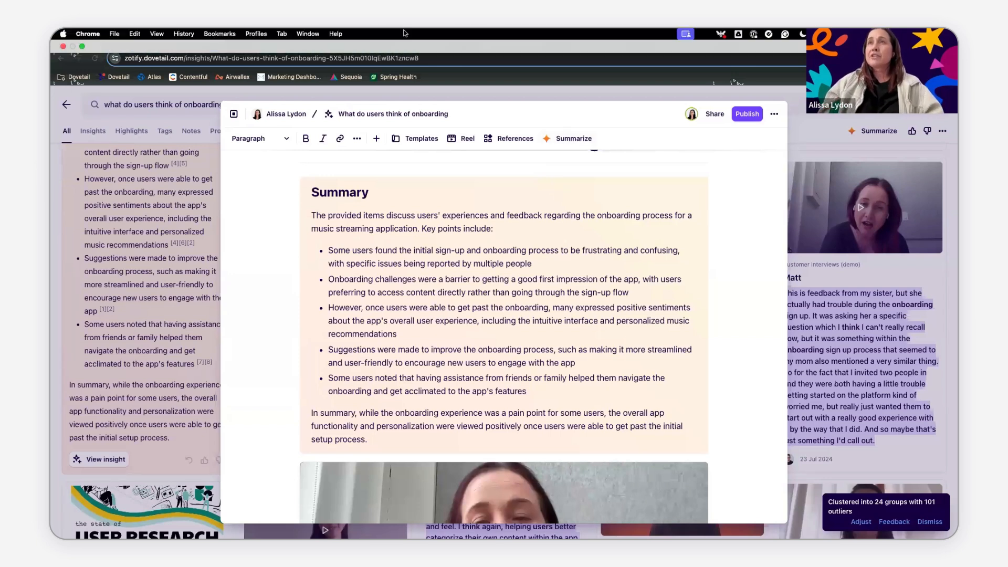